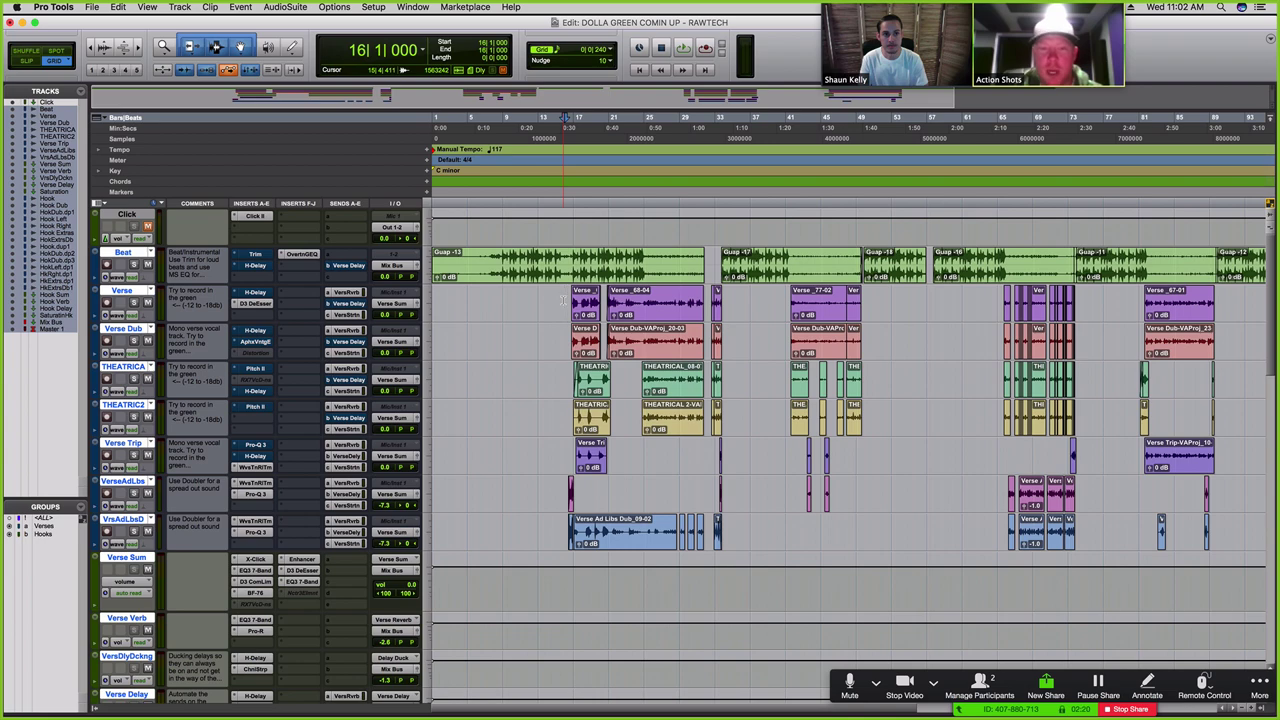
# Step: Look over all tracks of the session from the Click track down to the Mix Bus and Master 1
pyautogui.scroll(-5, 530, 425)
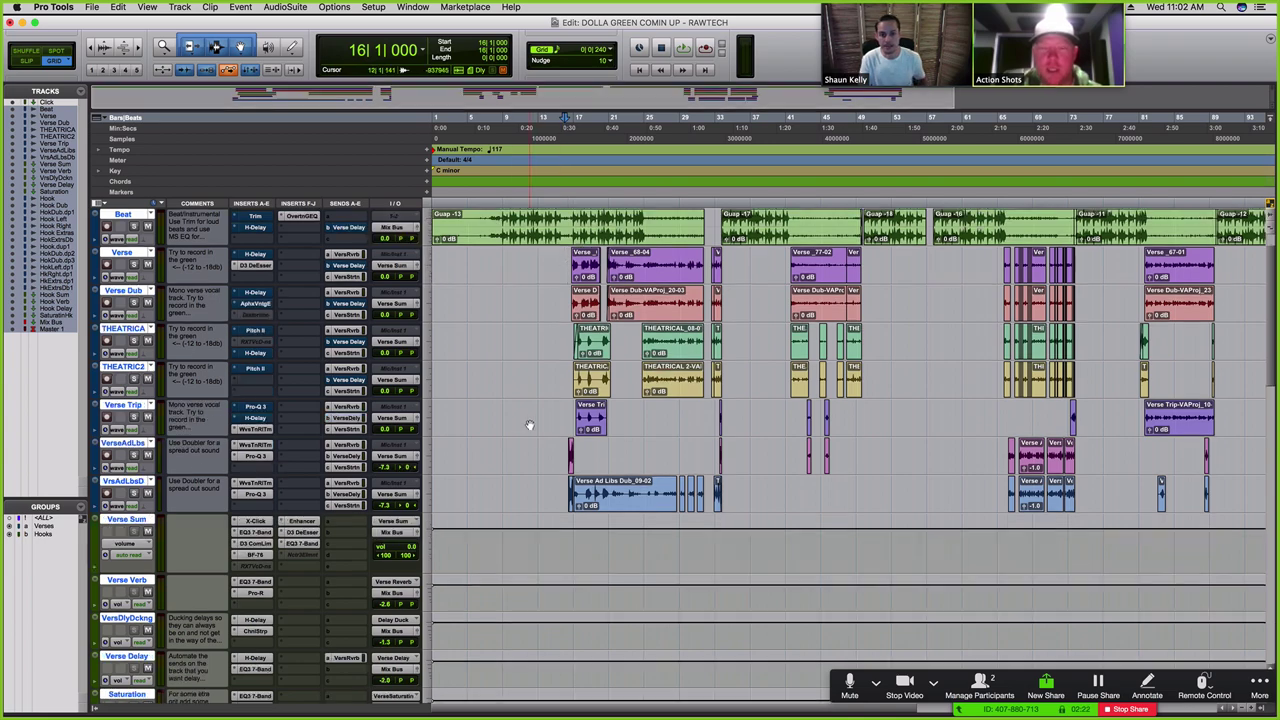
pyautogui.scroll(-15, 530, 425)
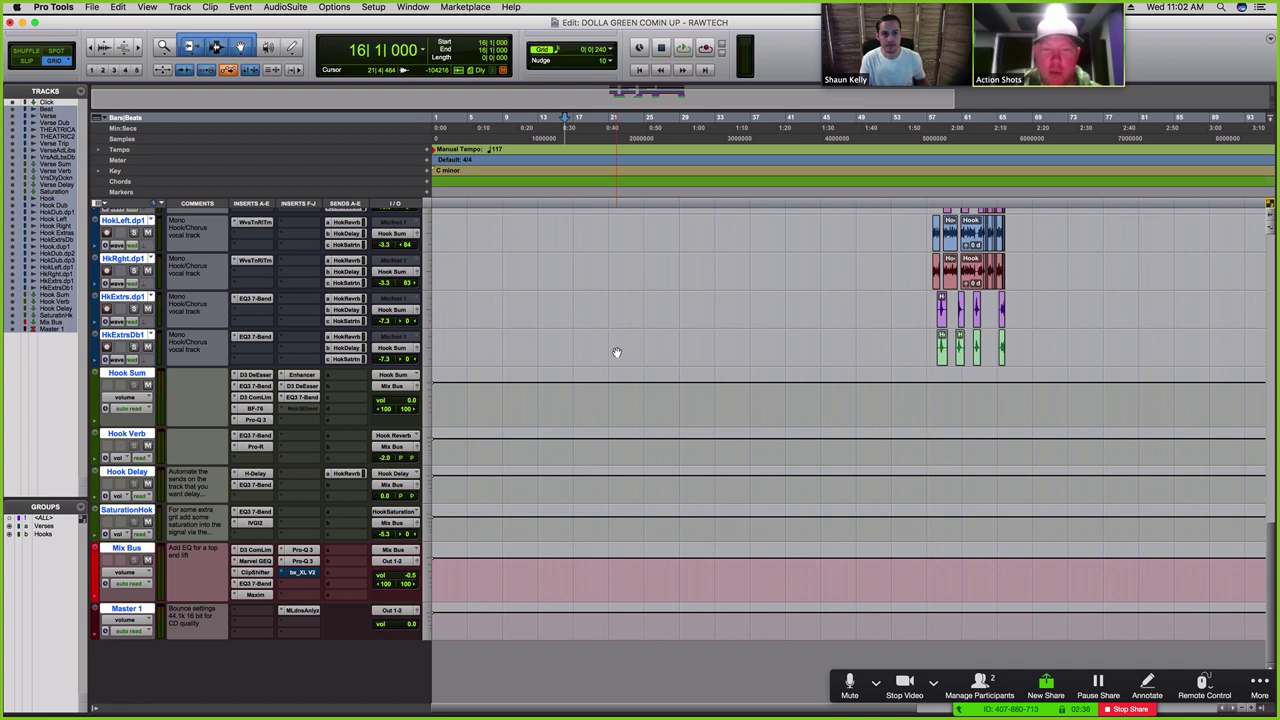
pyautogui.scroll(10, 617, 354)
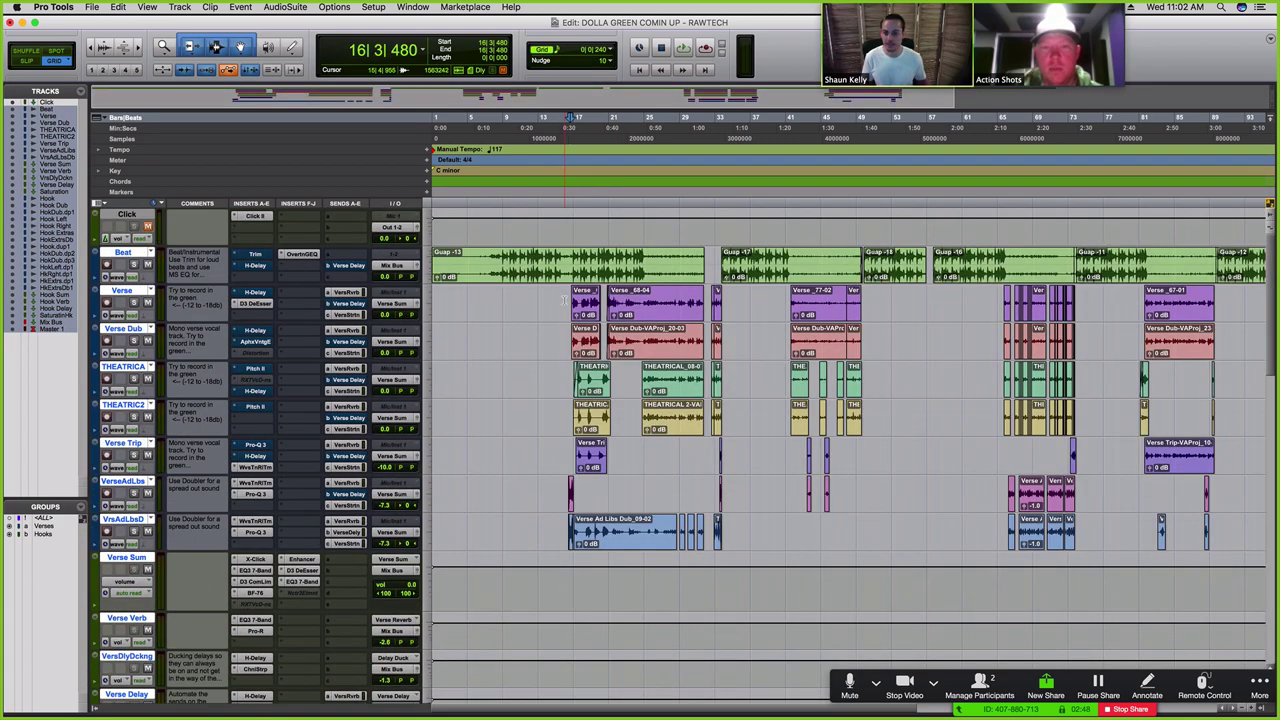
# Step: Play back the verse from bar 16 and the hook from bar 33, and return to the start of the verse clips
pyautogui.press('space')
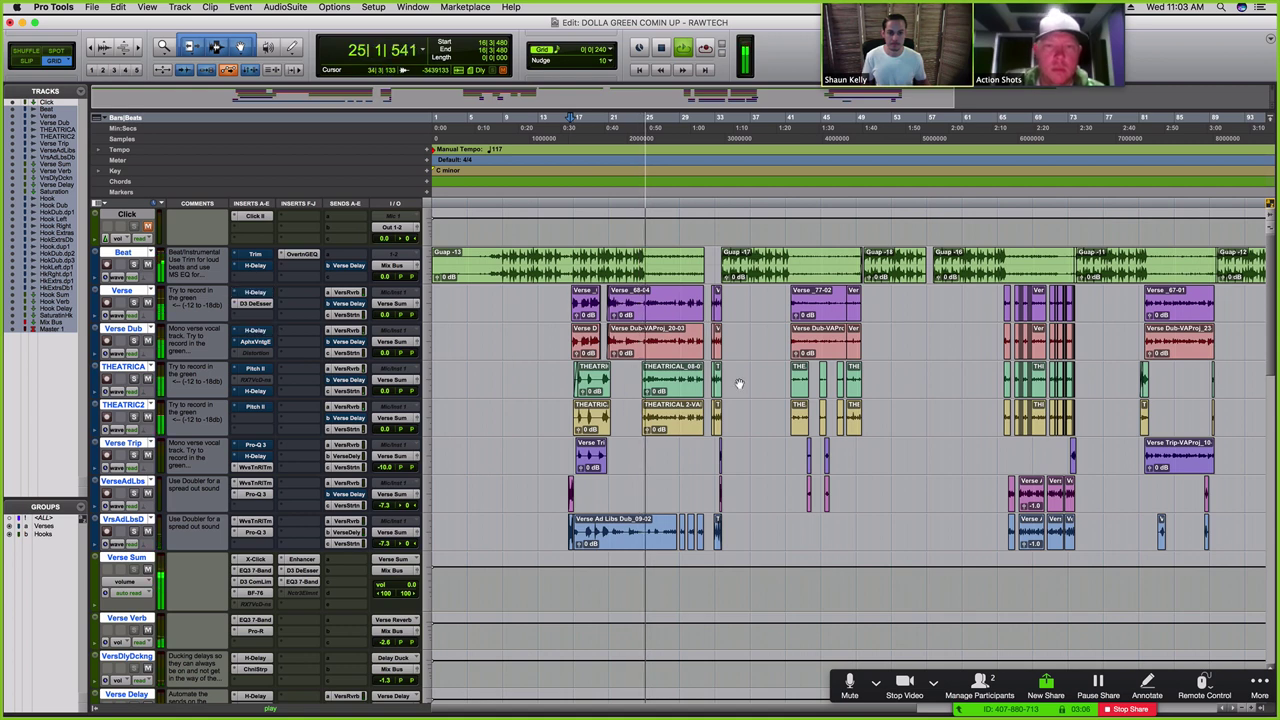
pyautogui.scroll(-3, 730, 420)
pyautogui.click(721, 467)
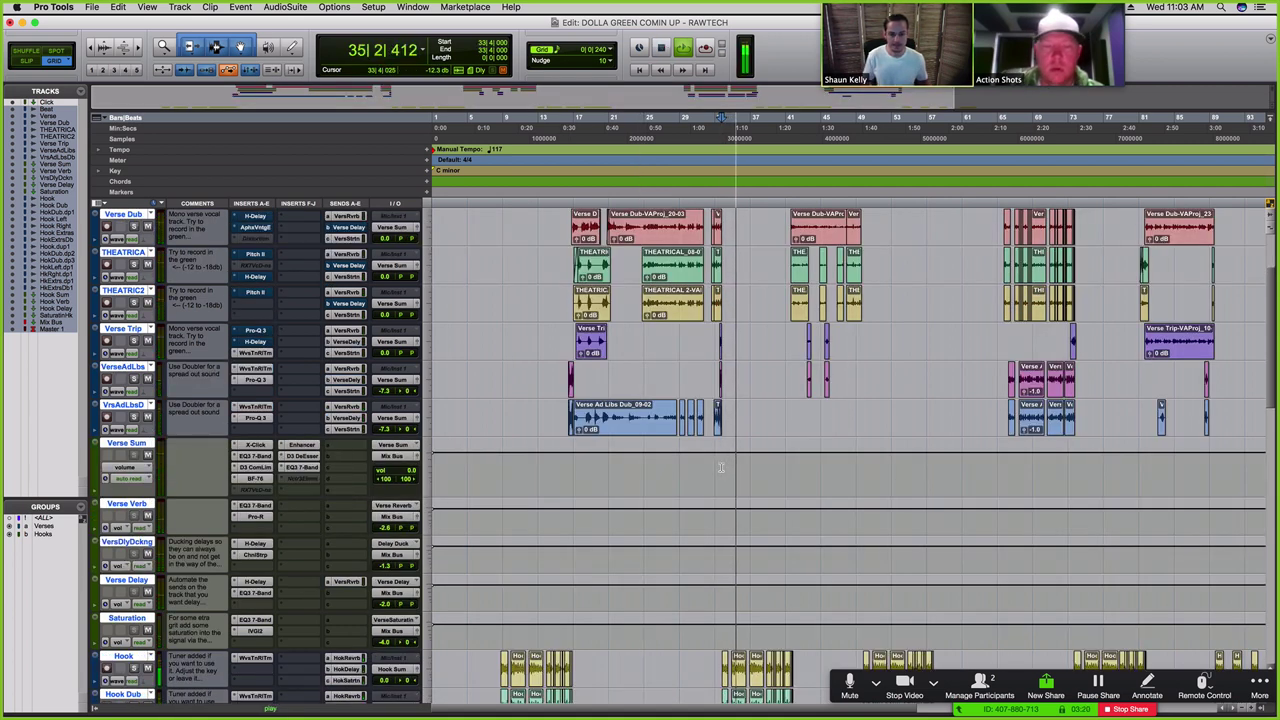
pyautogui.scroll(-1, 694, 489)
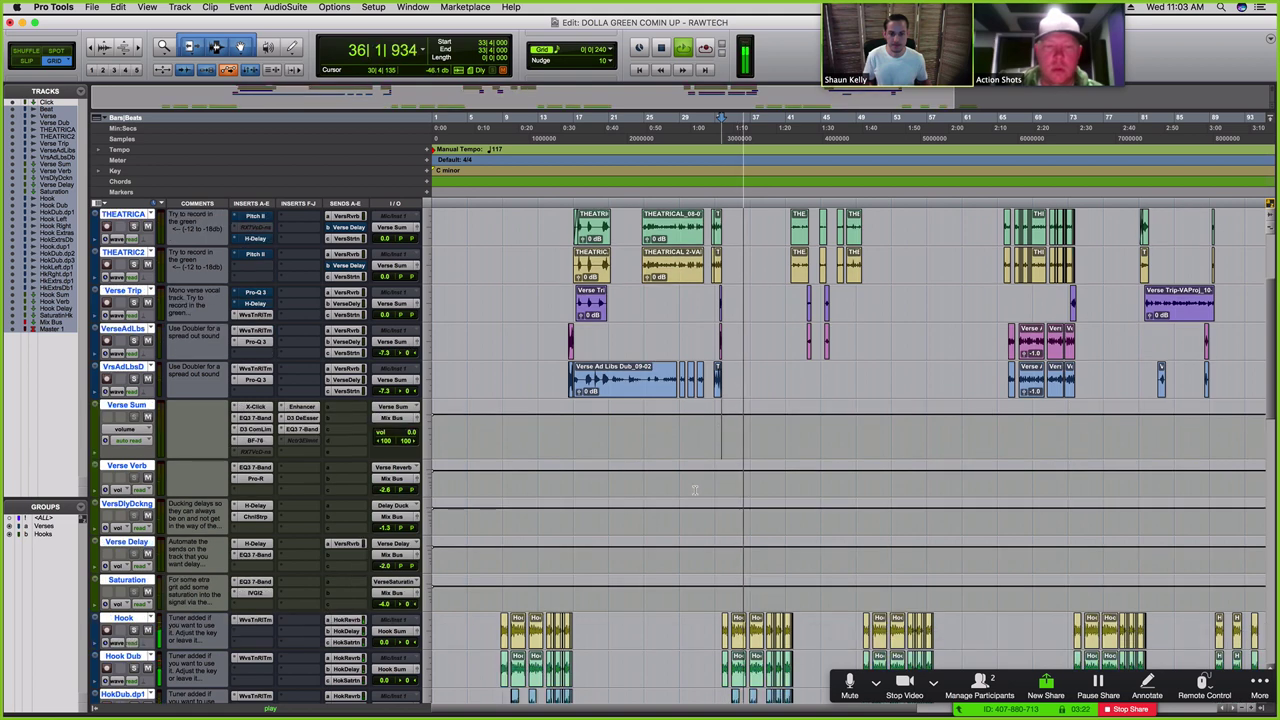
pyautogui.press('space')
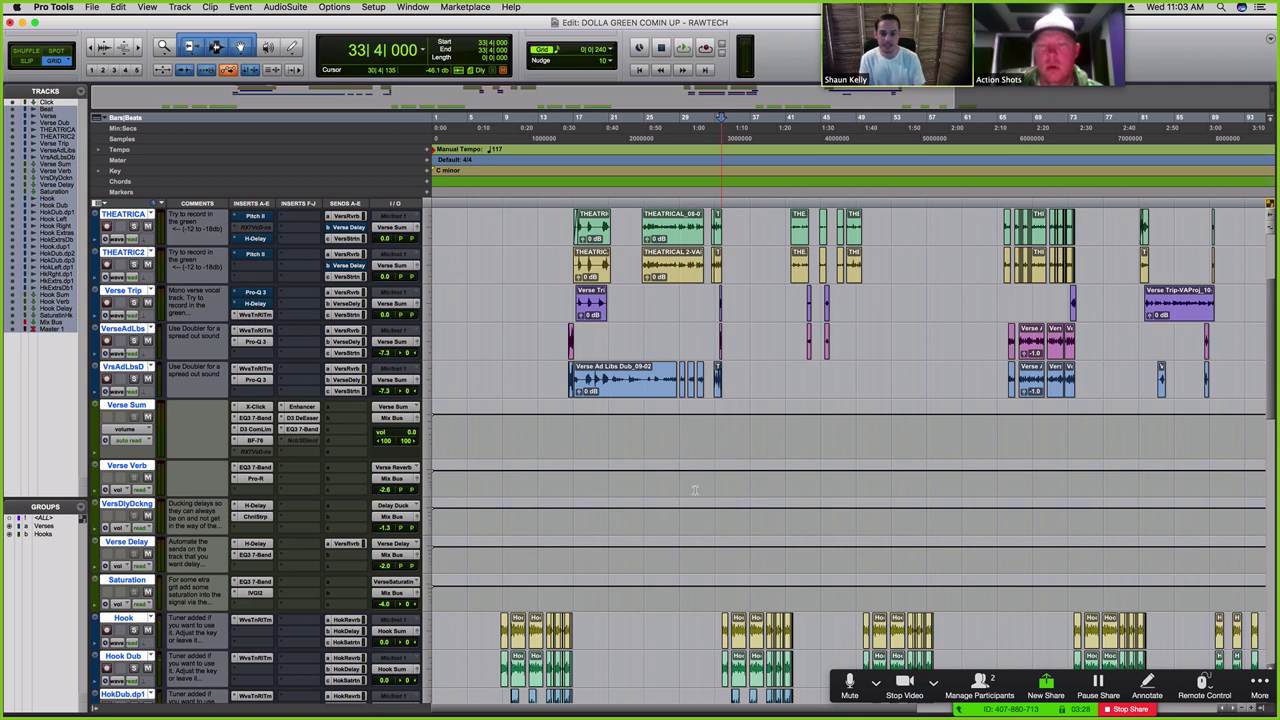
pyautogui.scroll(5, 560, 343)
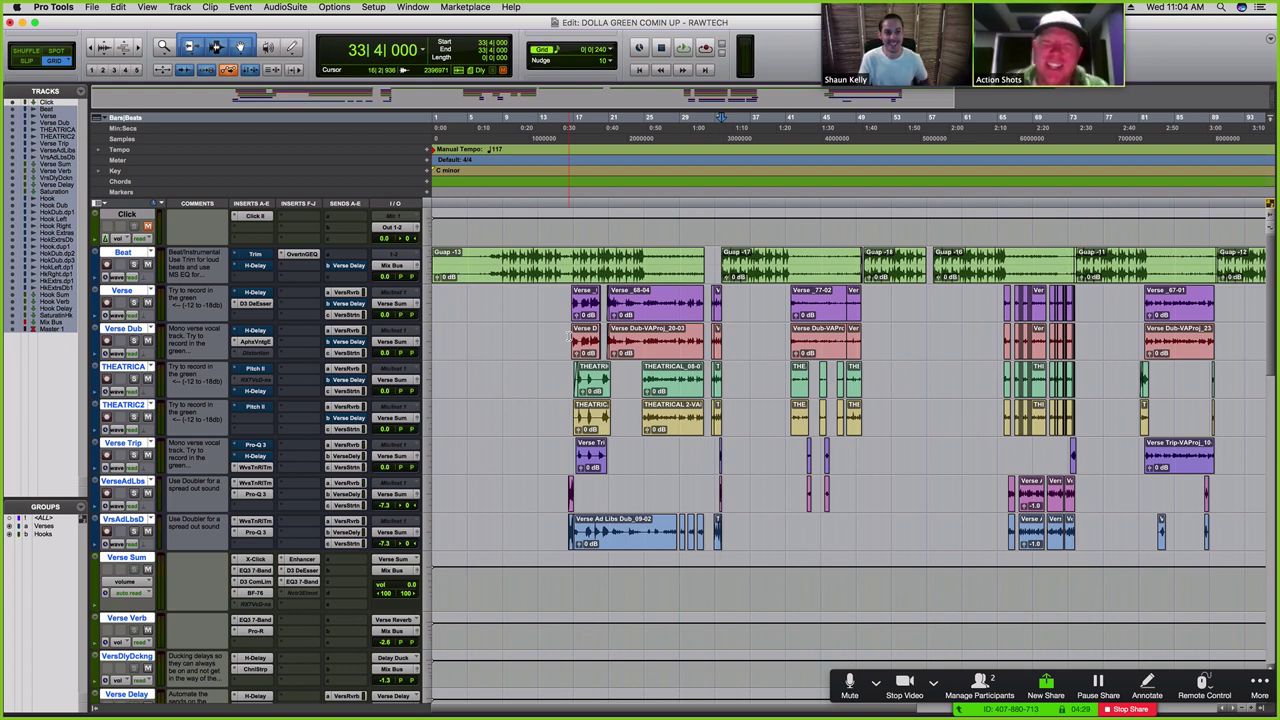
pyautogui.click(571, 337)
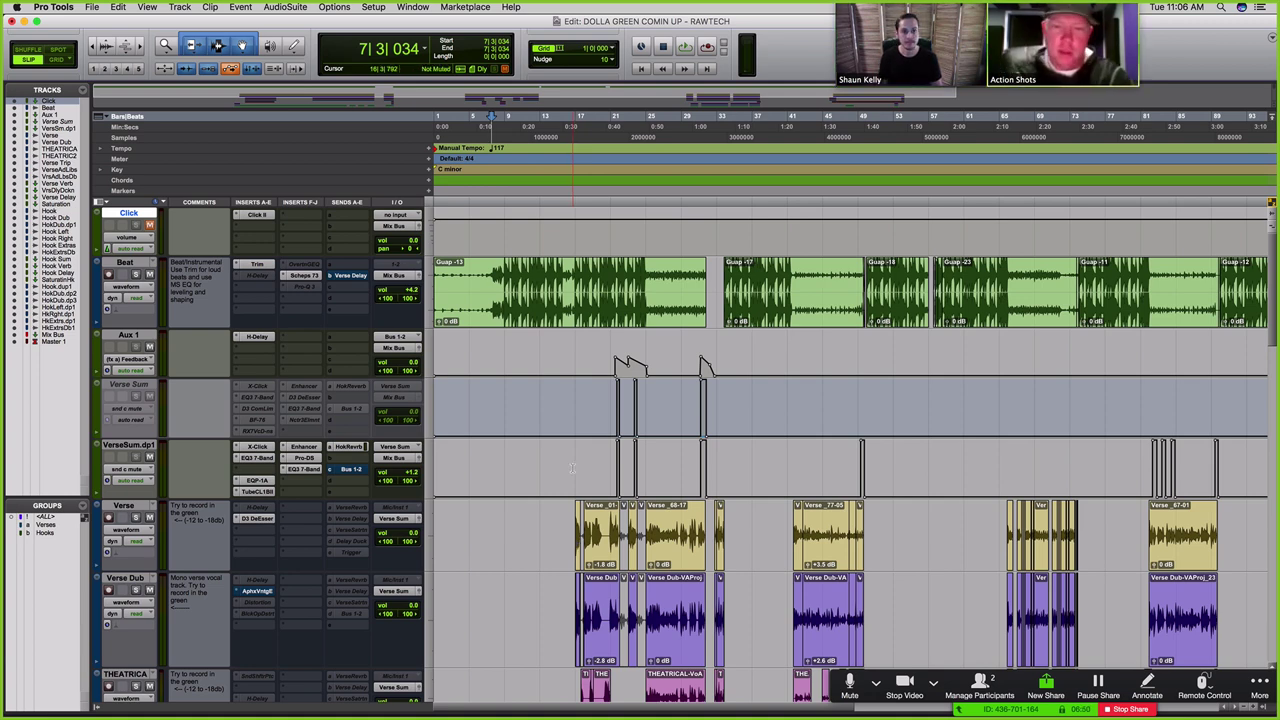
# Step: Review the mixed session's track layout and inserts from the Click track down to Master 1
pyautogui.scroll(-15, 572, 468)
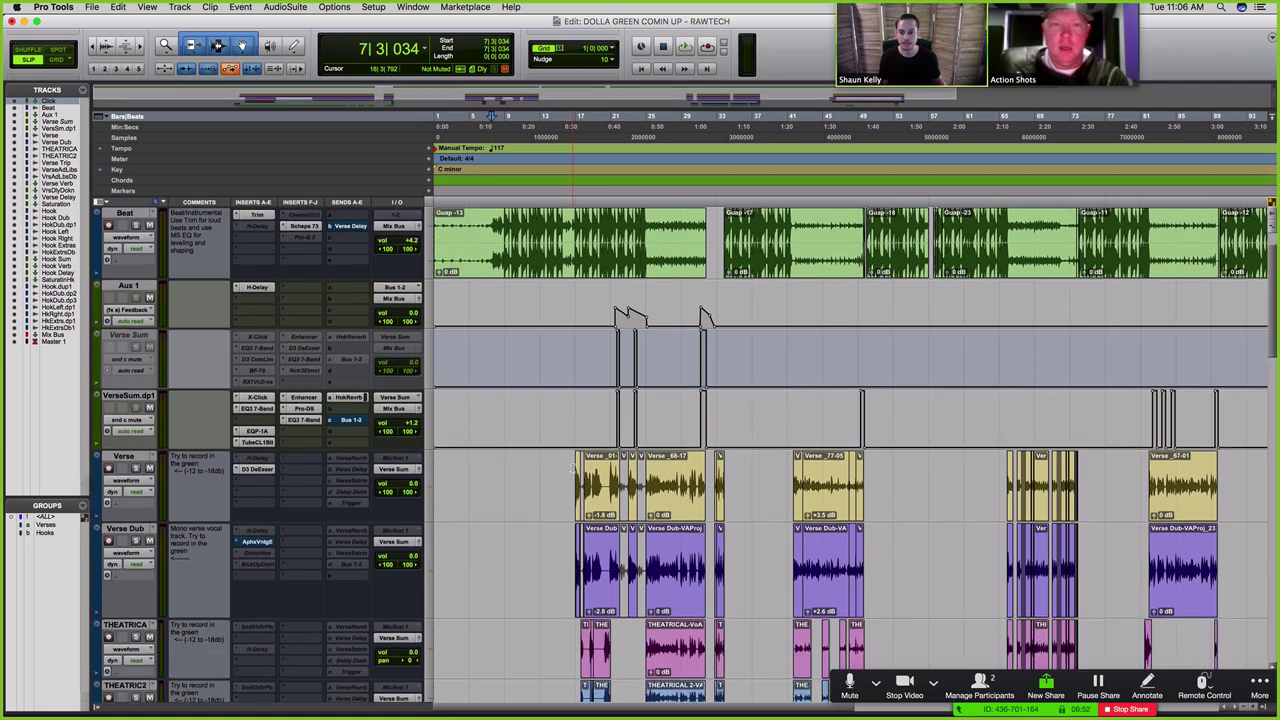
pyautogui.scroll(-10, 572, 468)
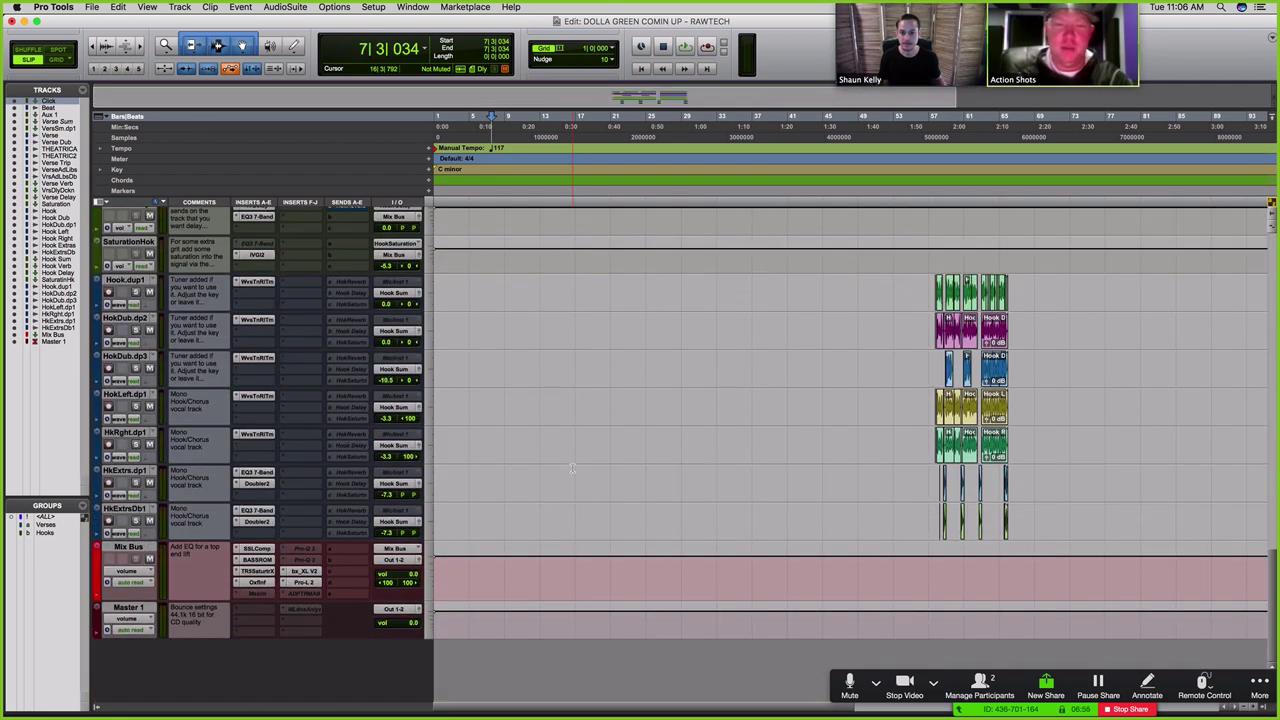
pyautogui.scroll(20, 572, 468)
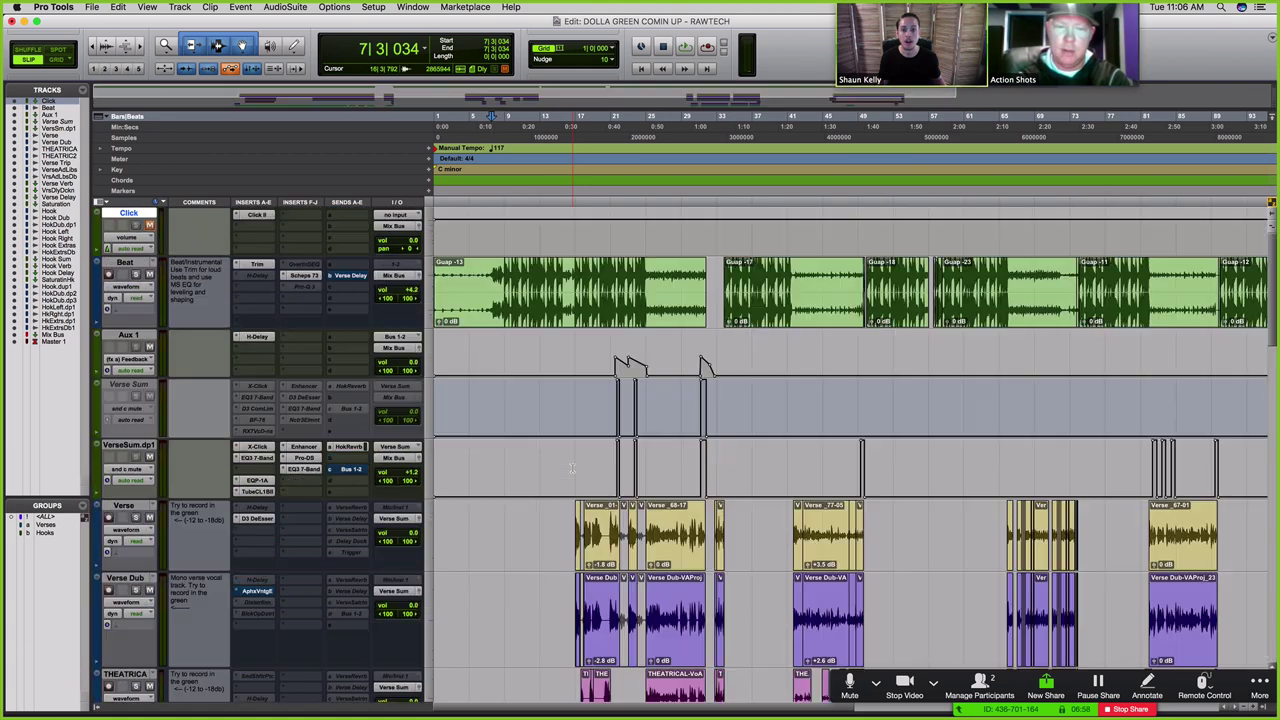
# Step: Inspect the Beat track's Scheps 73 settings and its Trim insert, closing each plug-in window after viewing
pyautogui.click(306, 274)
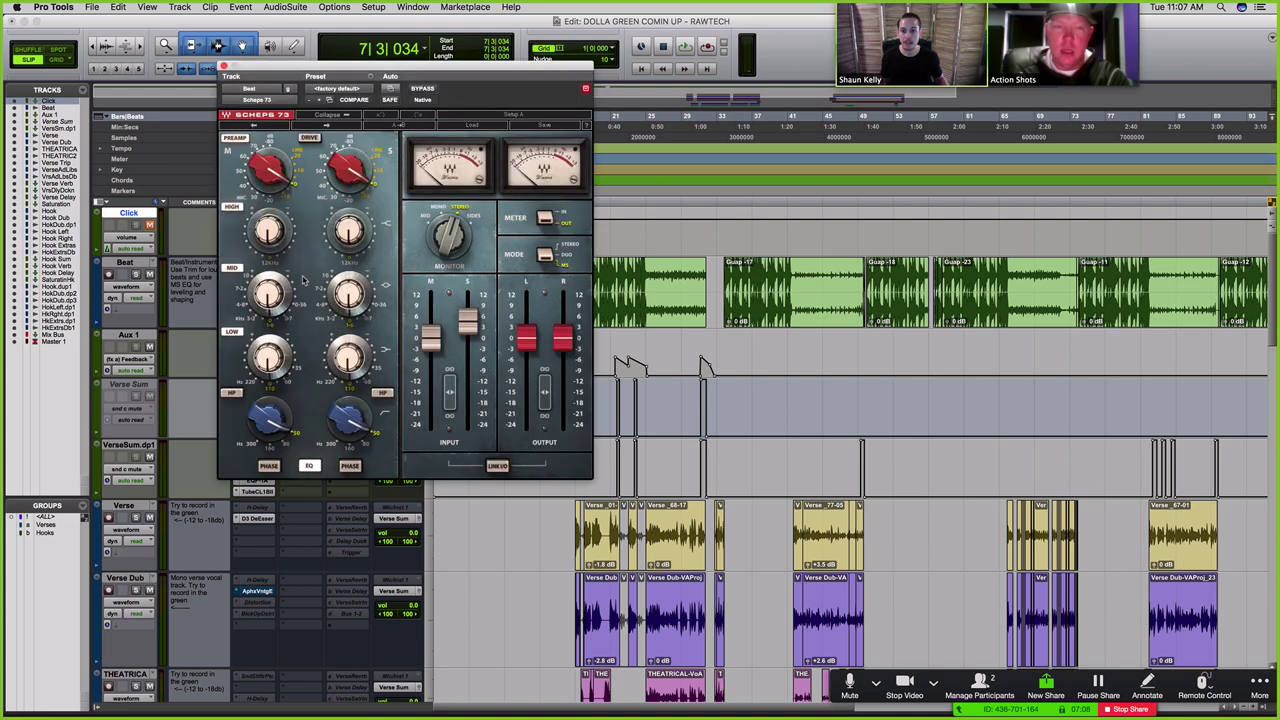
pyautogui.moveTo(374, 76); pyautogui.dragTo(484, 80)
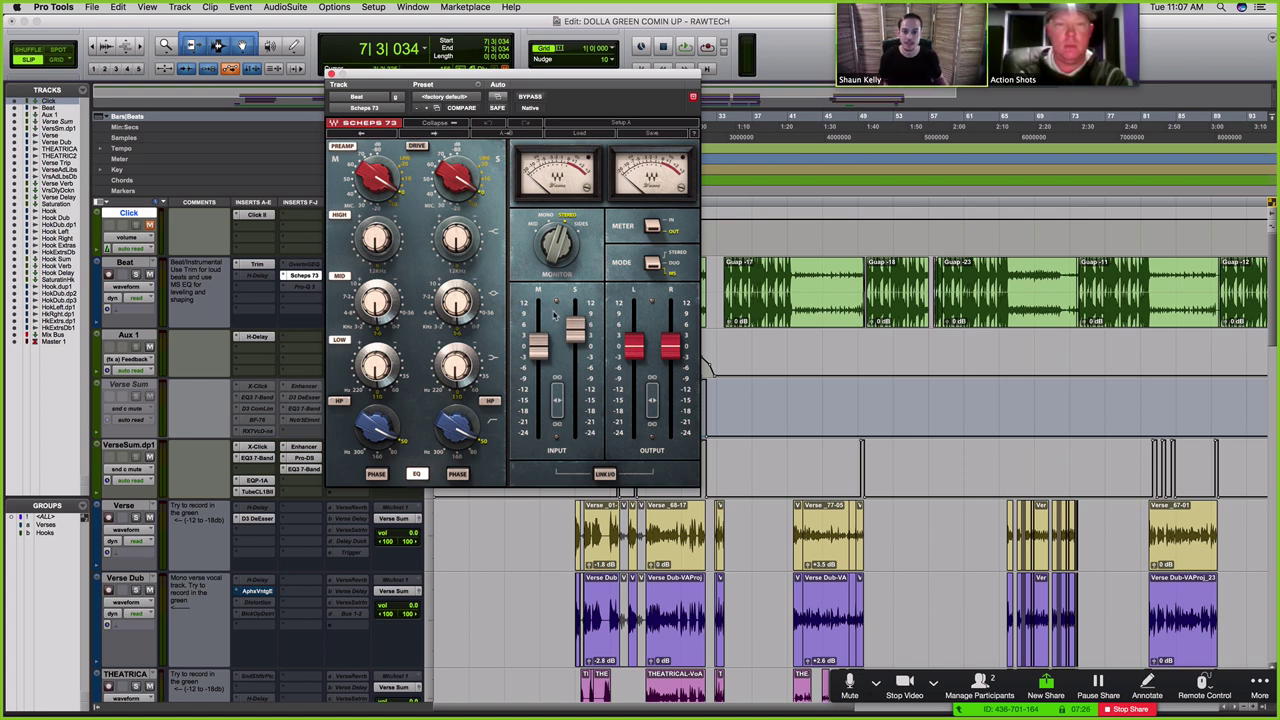
pyautogui.moveTo(584, 338)
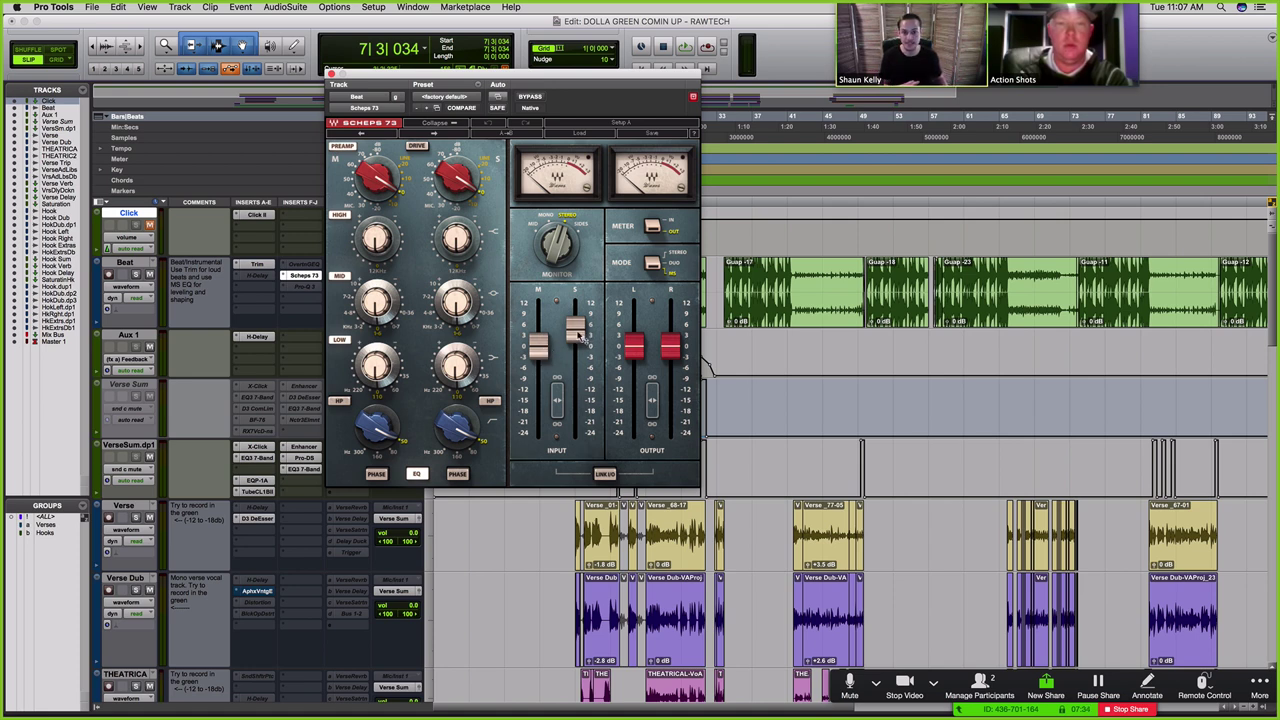
pyautogui.moveTo(579, 340)
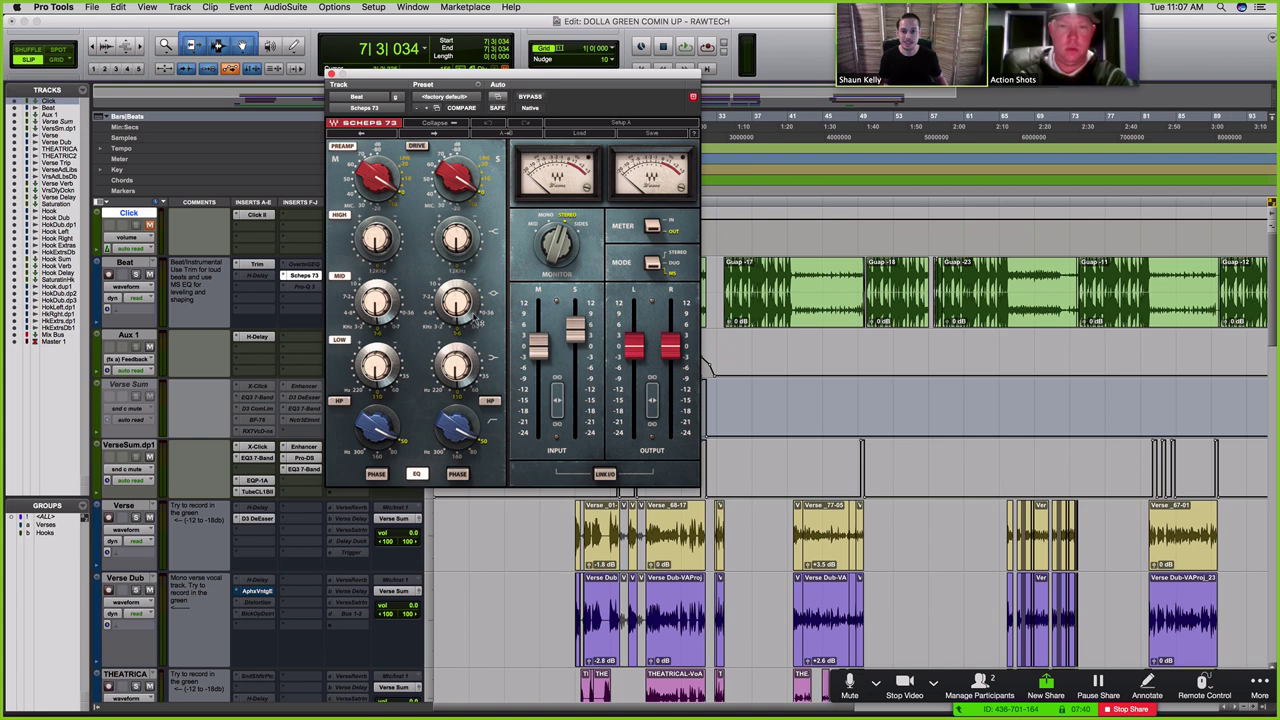
pyautogui.moveTo(486, 318)
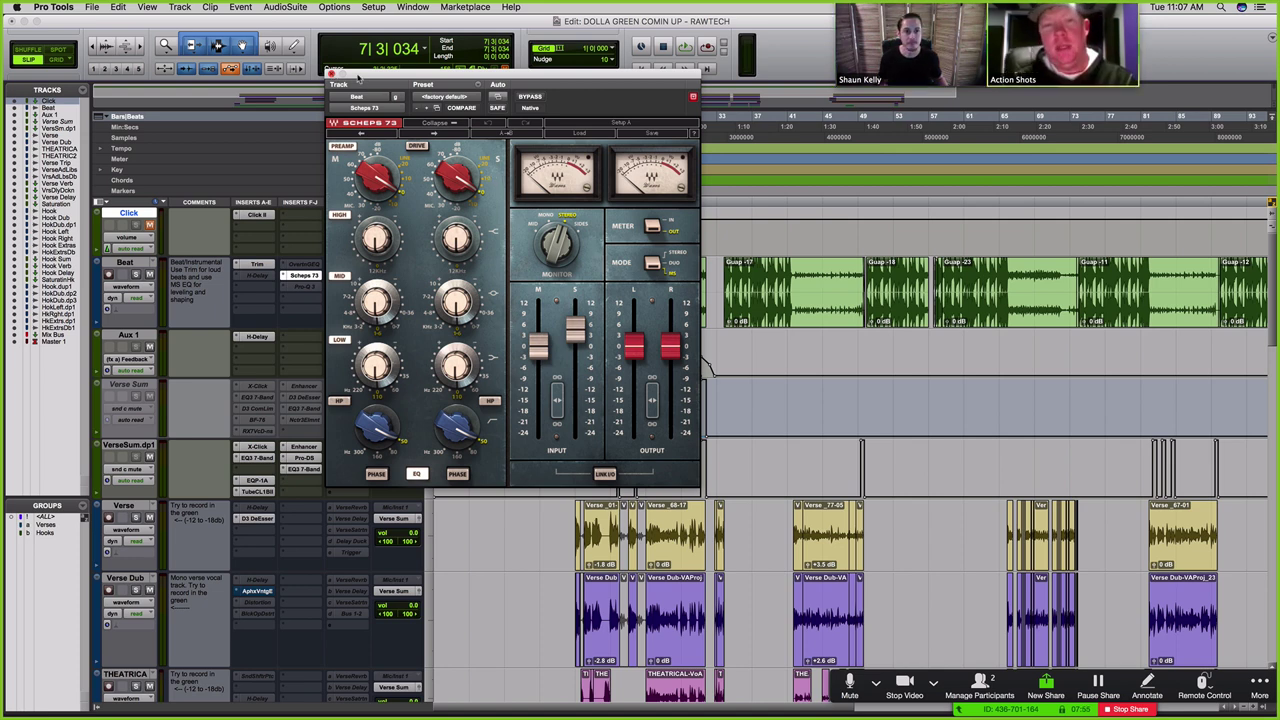
pyautogui.moveTo(338, 77); pyautogui.dragTo(491, 270)
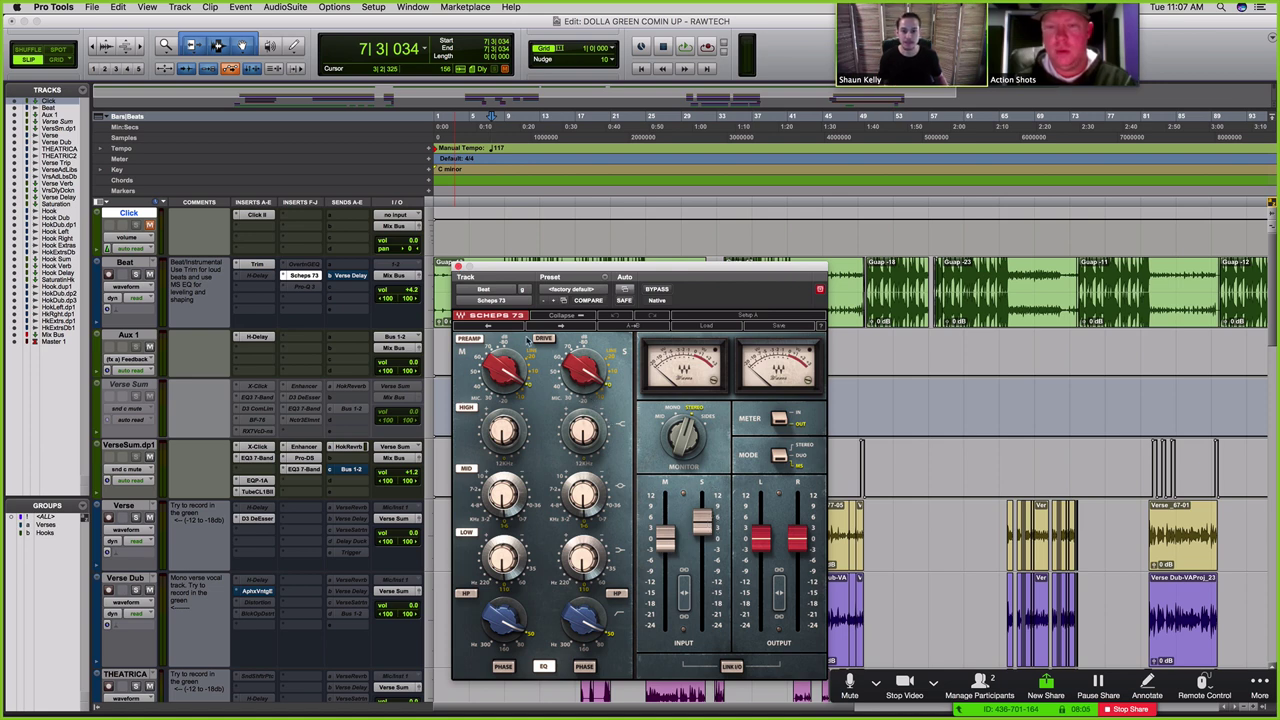
pyautogui.click(458, 266)
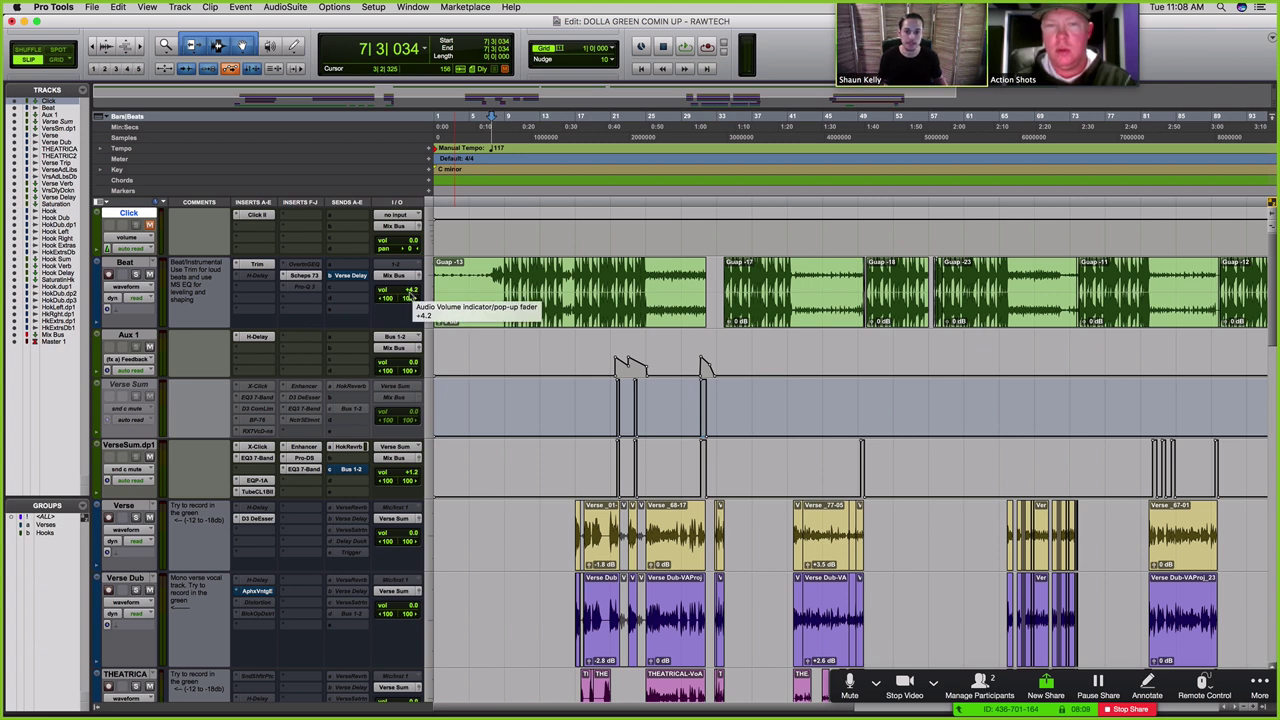
pyautogui.click(257, 265)
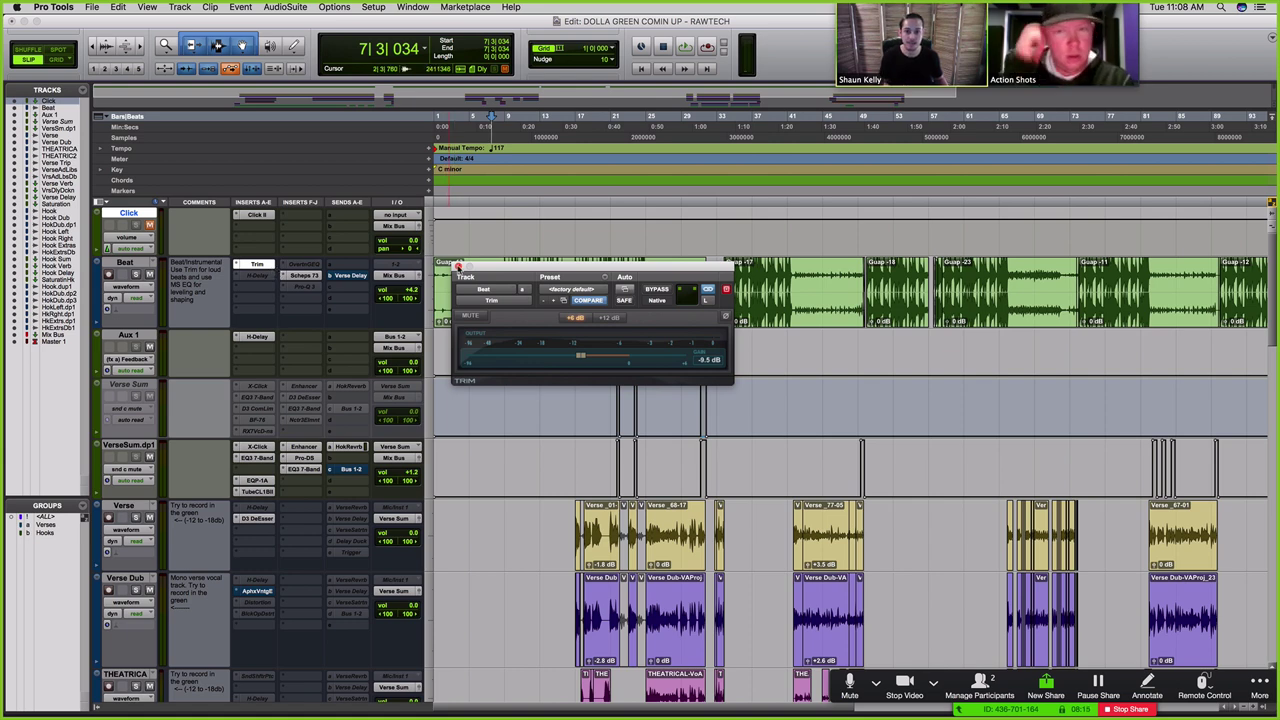
pyautogui.click(458, 267)
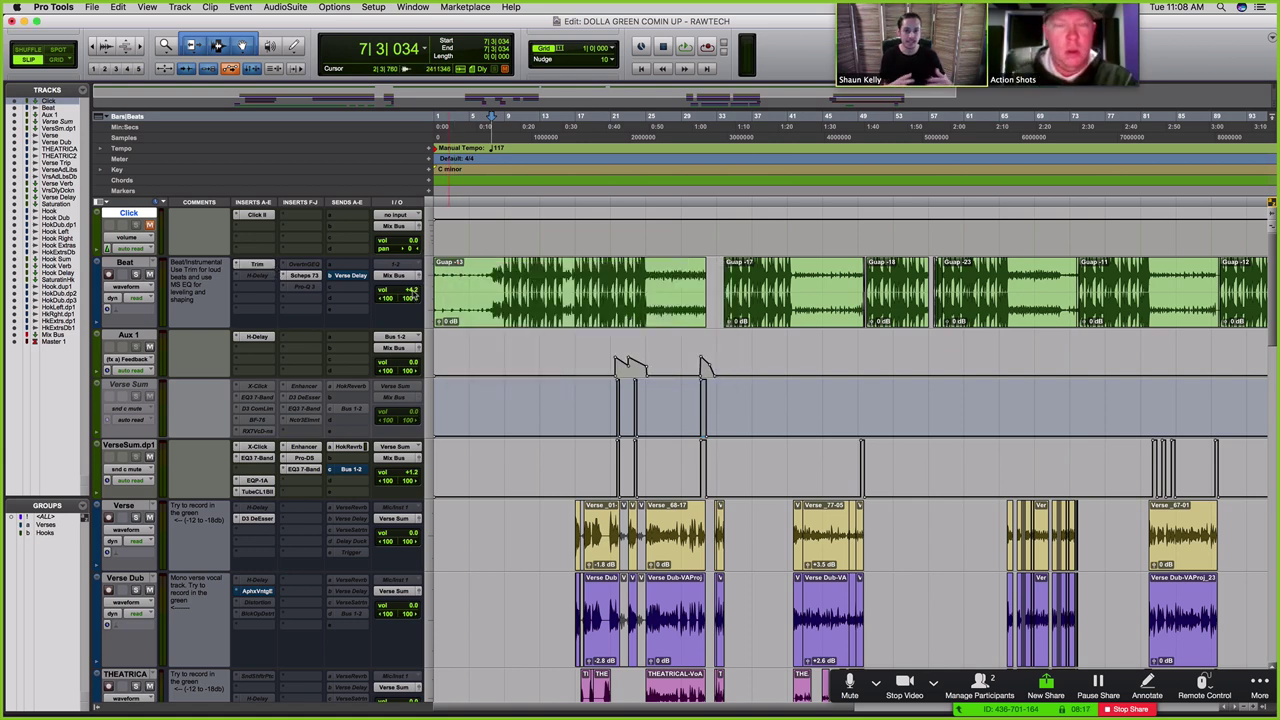
# Step: Open the Mix Bus SSLComp insert and play the song from bar 7 to check its compression meter
pyautogui.scroll(-8, 481, 333)
pyautogui.scroll(-10, 481, 335)
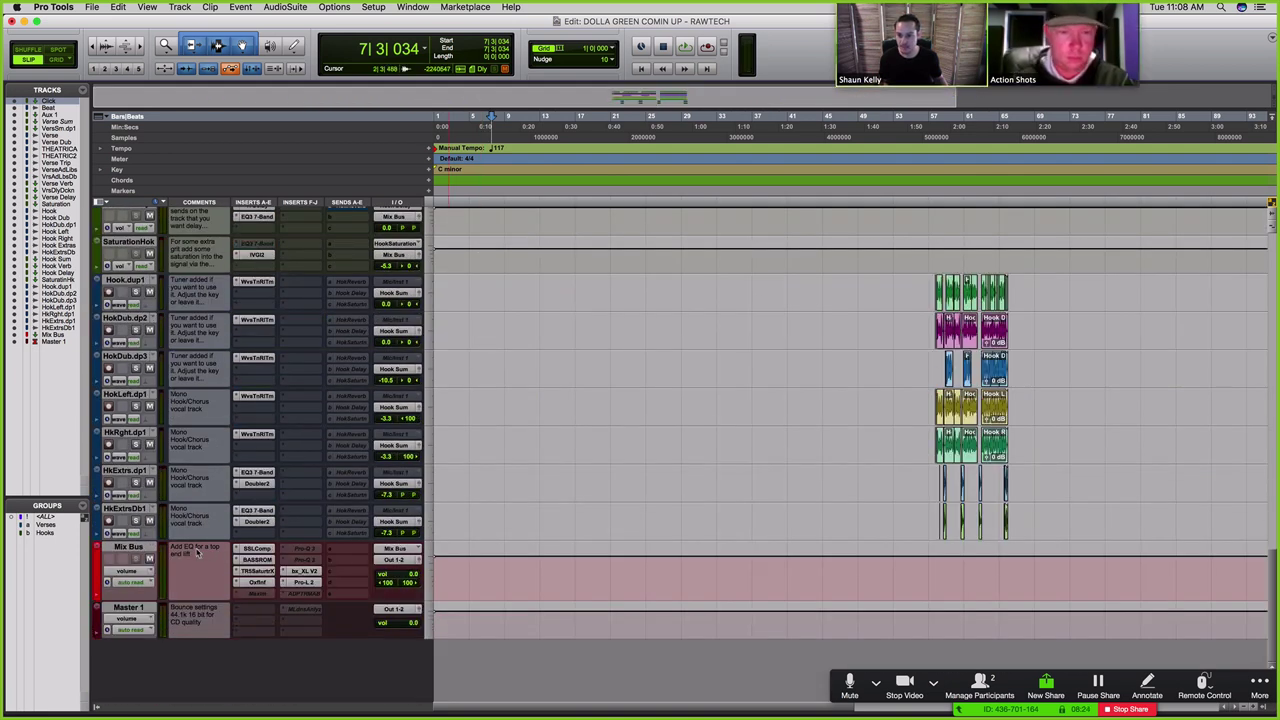
pyautogui.click(257, 549)
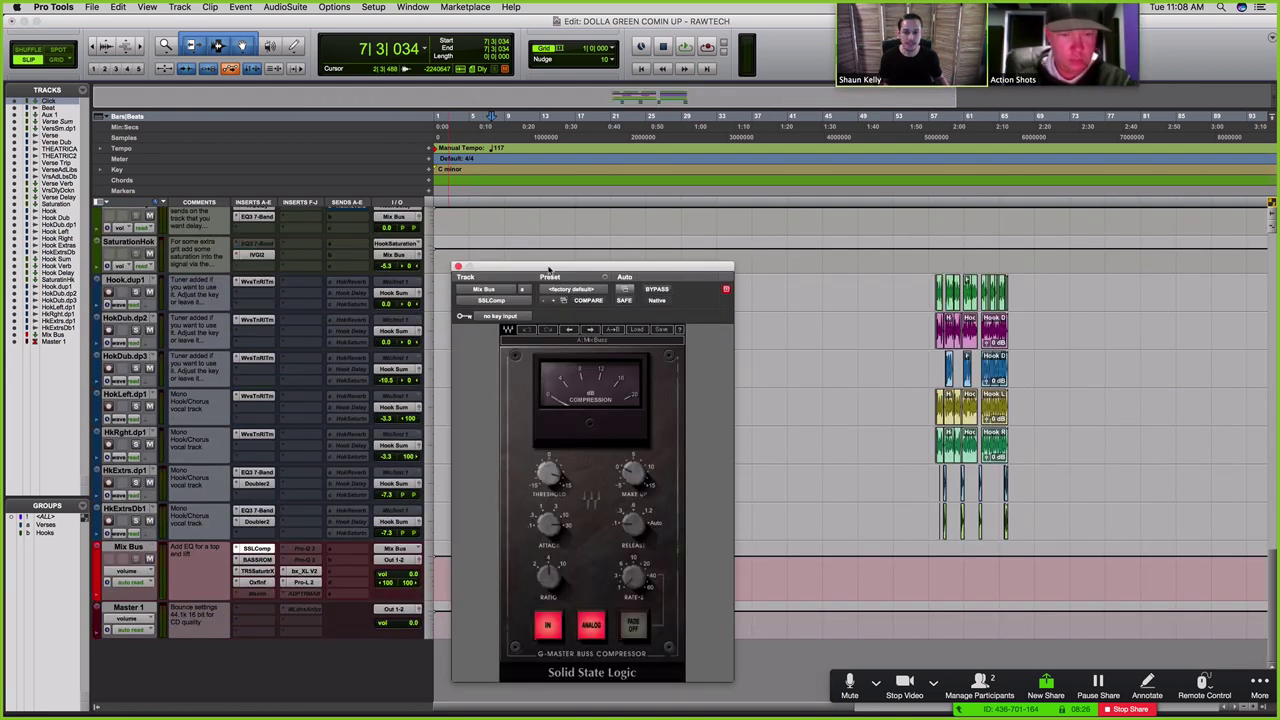
pyautogui.moveTo(548, 270); pyautogui.dragTo(535, 175)
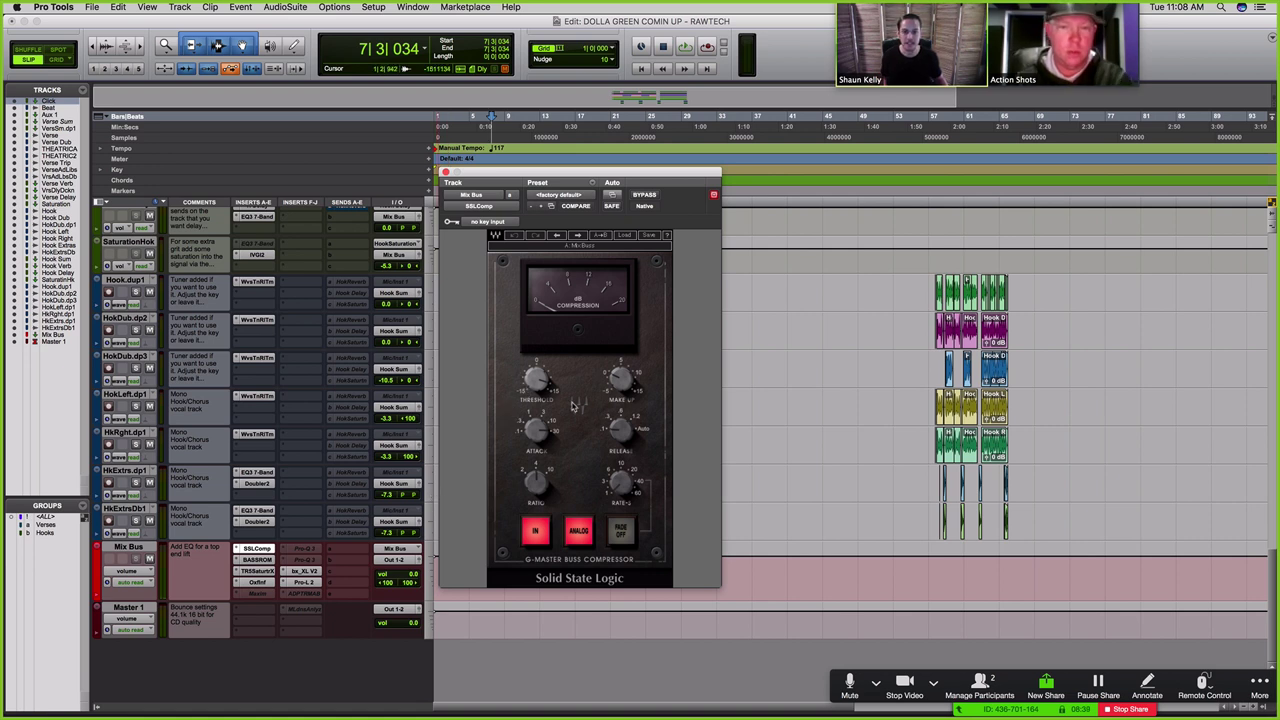
pyautogui.press('space')
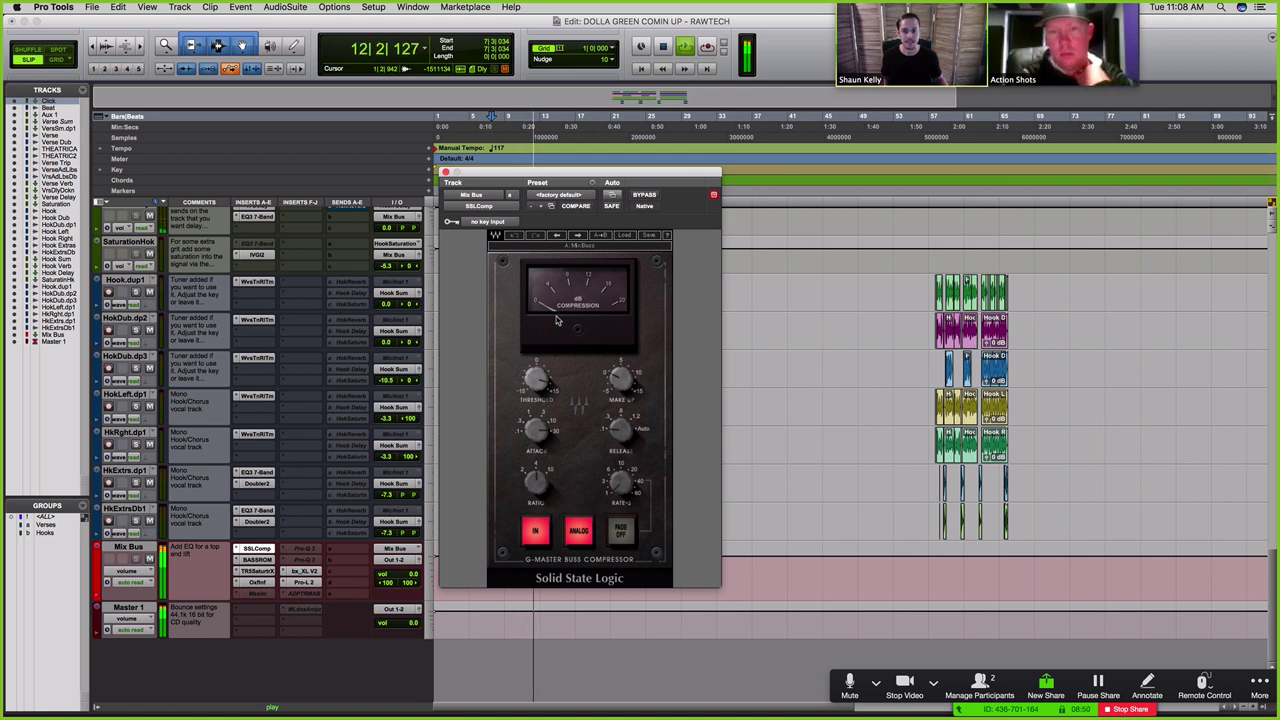
pyautogui.press('space')
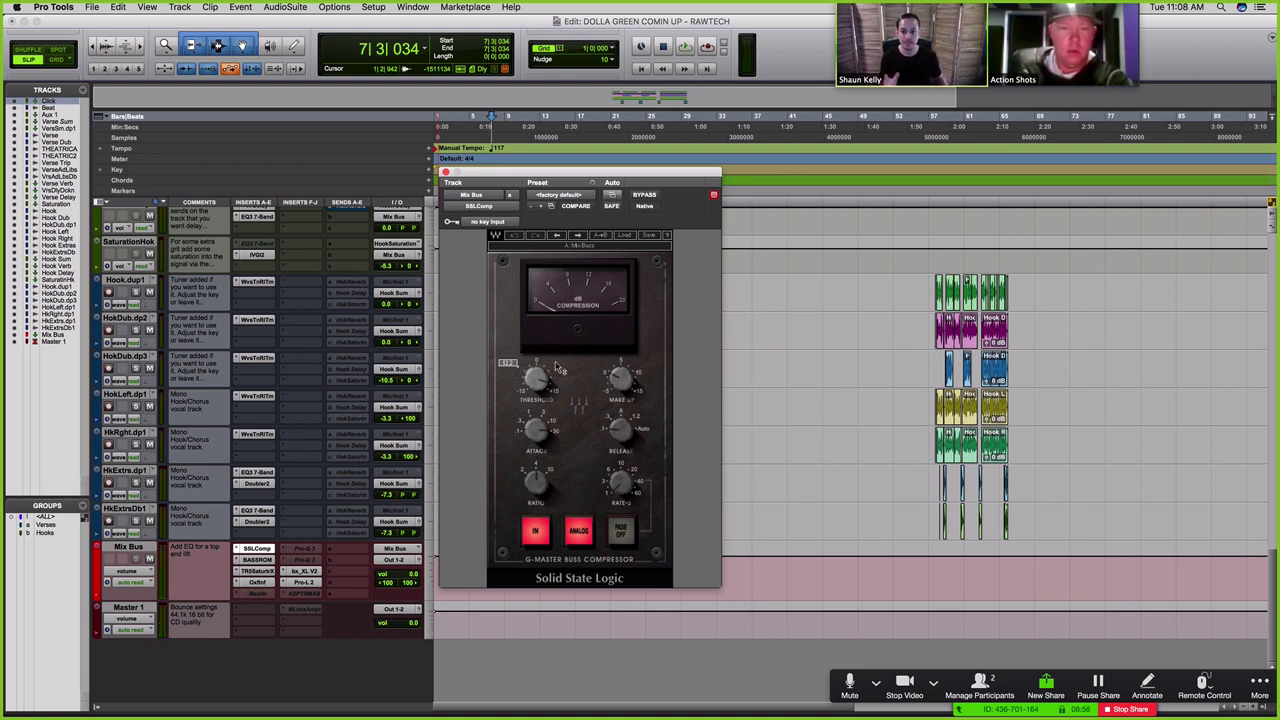
# Step: Open the Mix Bus BASSROOM insert and compare the mix with it bypassed and active during playback from bar 7
pyautogui.click(262, 560)
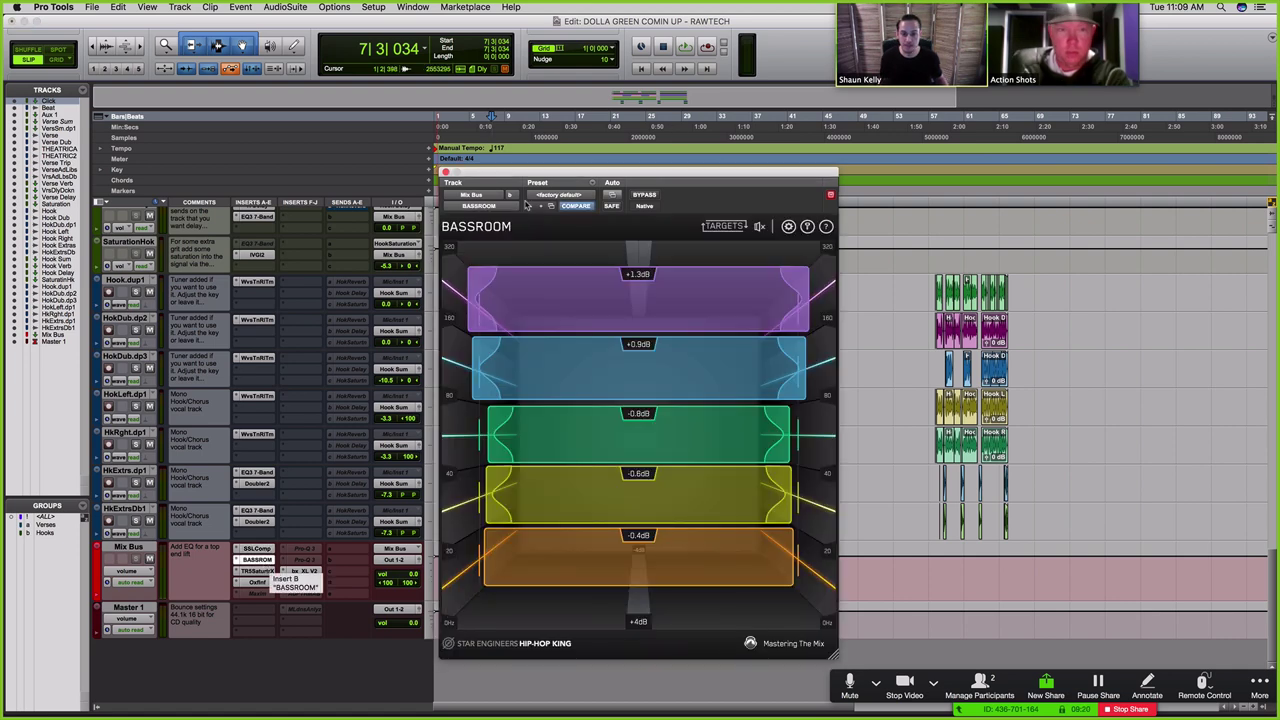
pyautogui.moveTo(529, 173); pyautogui.dragTo(532, 148)
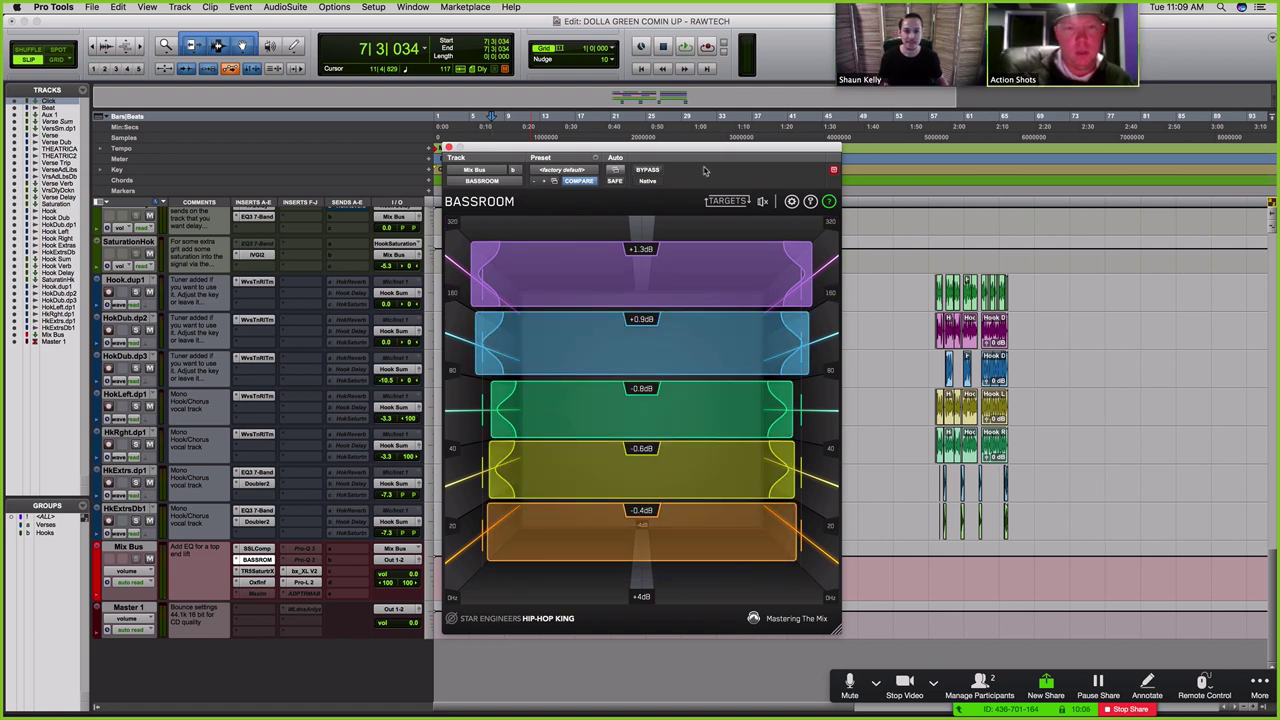
pyautogui.click(648, 172)
pyautogui.press('space')
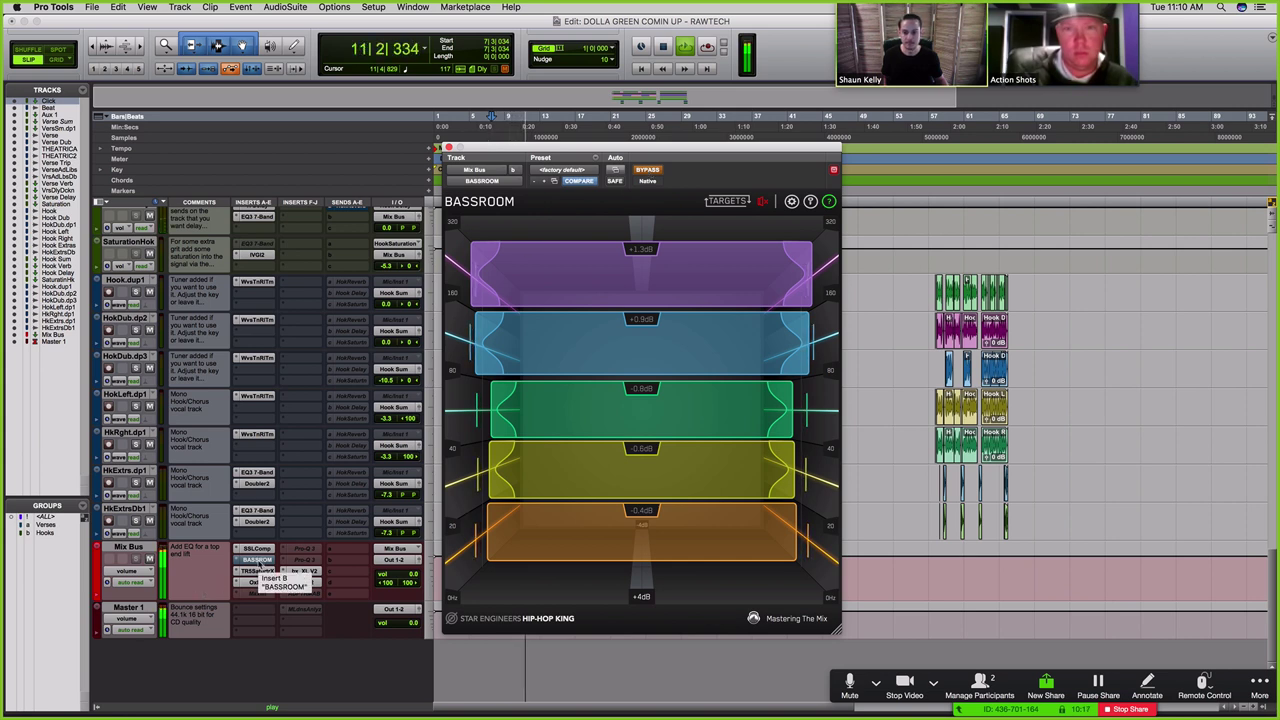
pyautogui.keyDown('super'); pyautogui.click(259, 561); pyautogui.keyUp('super')
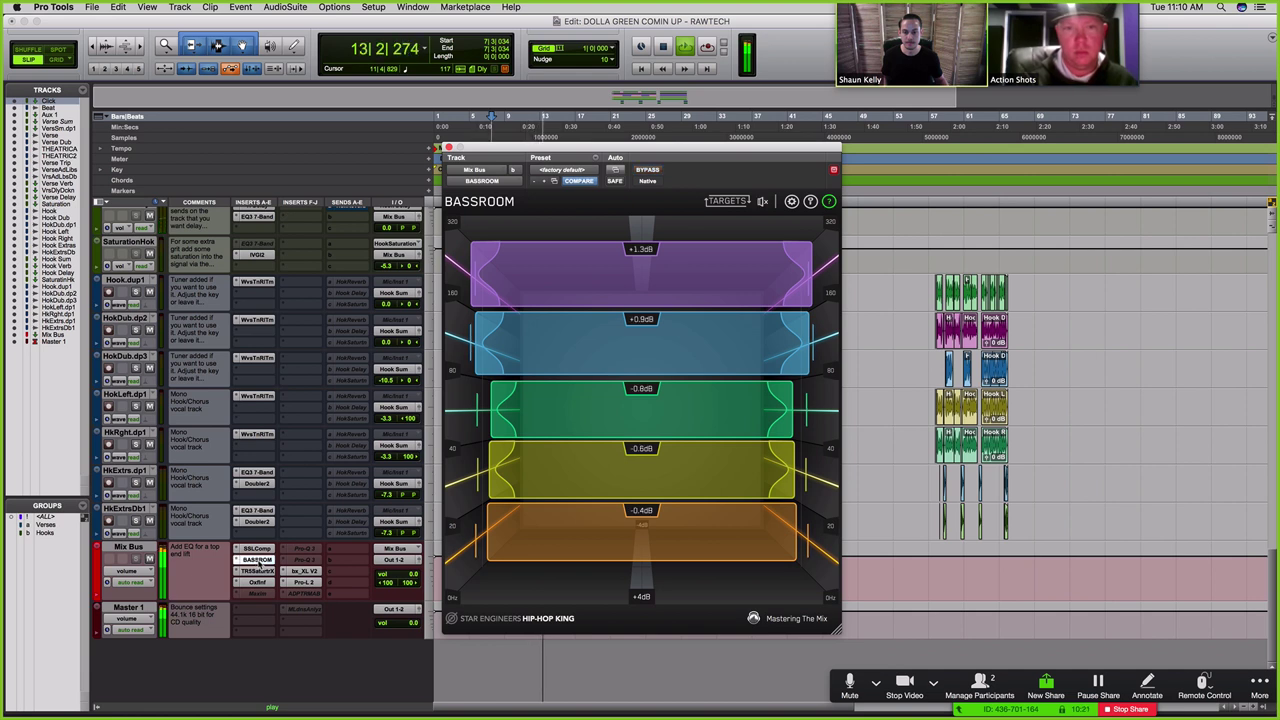
pyautogui.press('space')
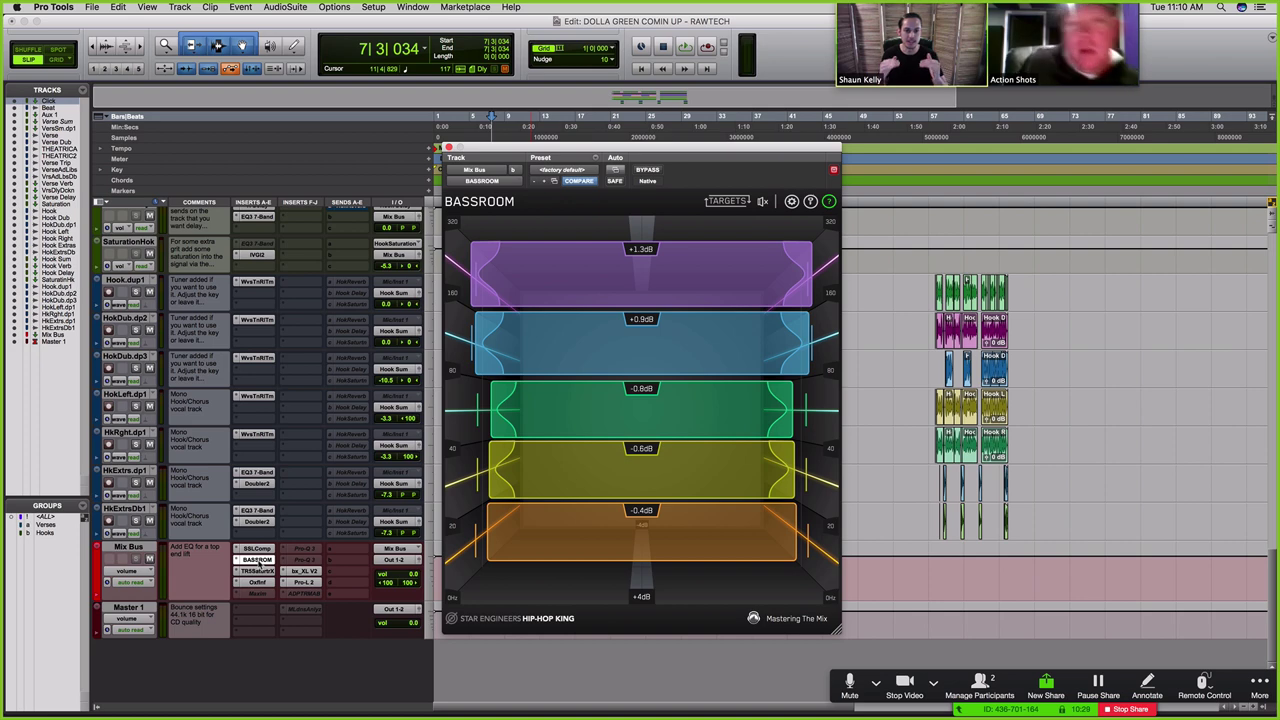
# Step: Open the Mix Bus T-RackS Saturator X insert and compare it bypassed and active while playing from bar 7
pyautogui.click(263, 574)
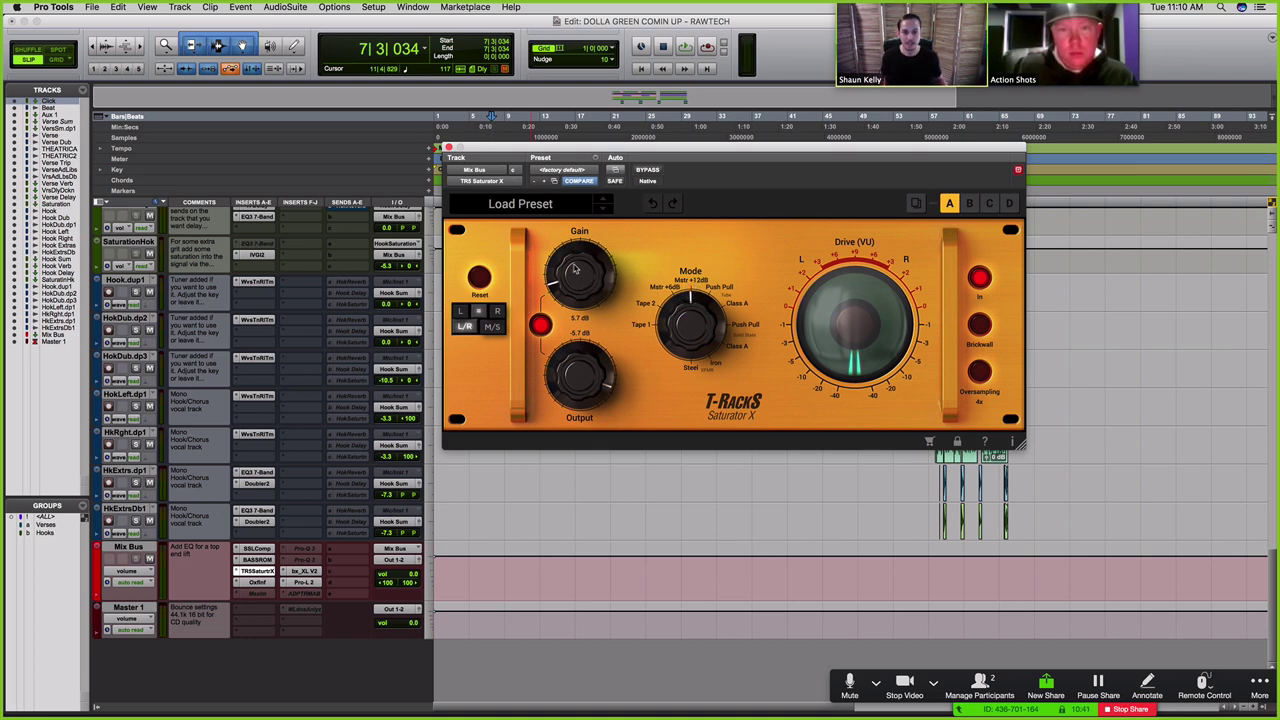
pyautogui.press('space')
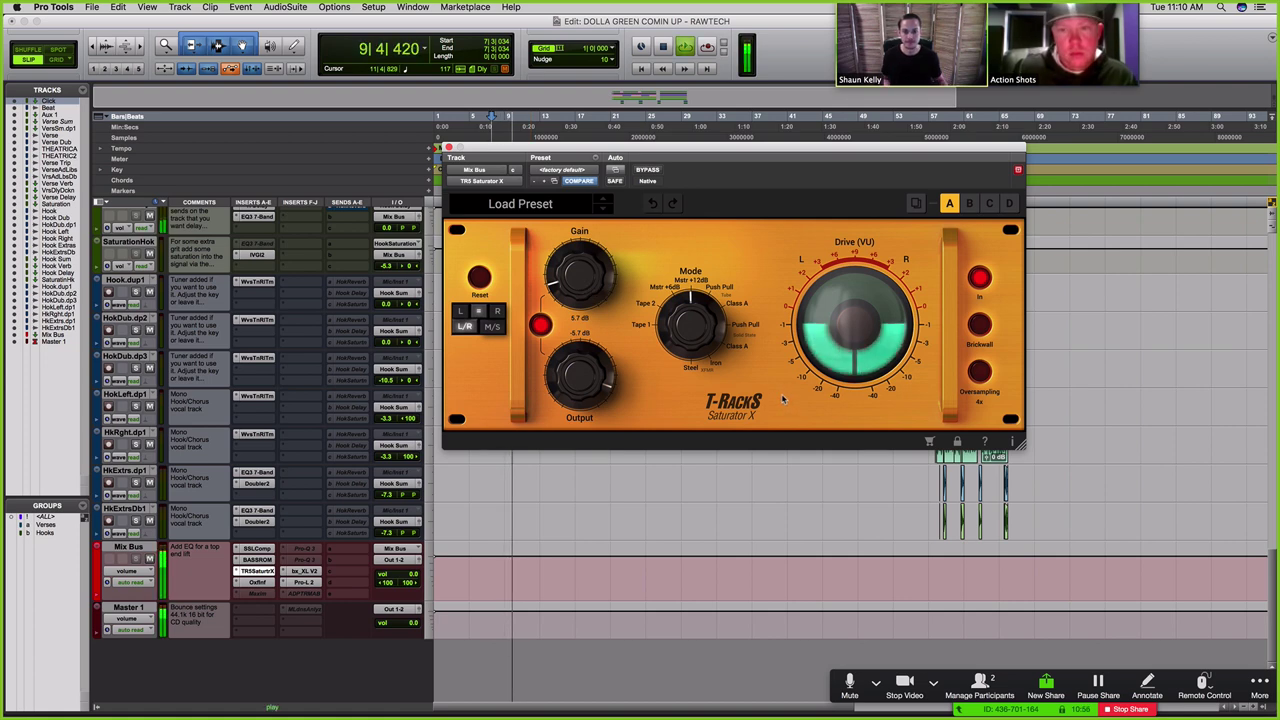
pyautogui.click(648, 170)
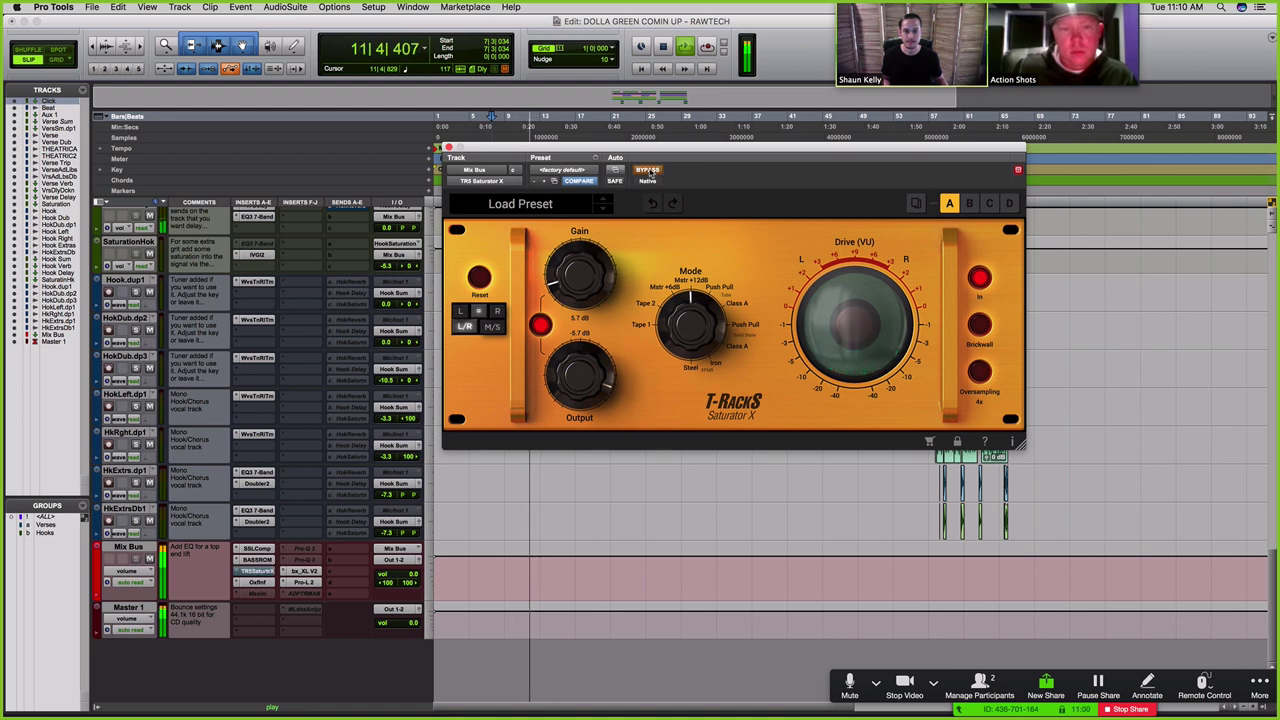
pyautogui.click(648, 170)
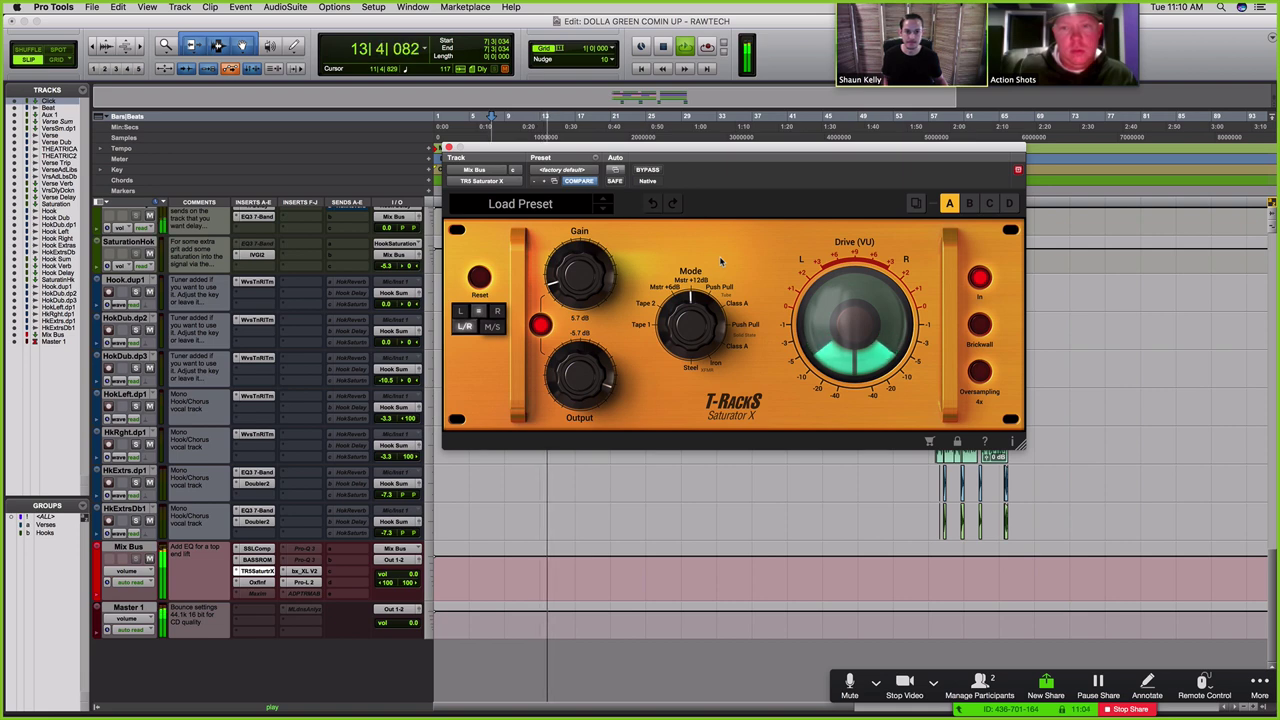
# Step: Open the Mix Bus Oxford Inflator insert and compare it bypassed and active while playing from bar 7
pyautogui.press('space')
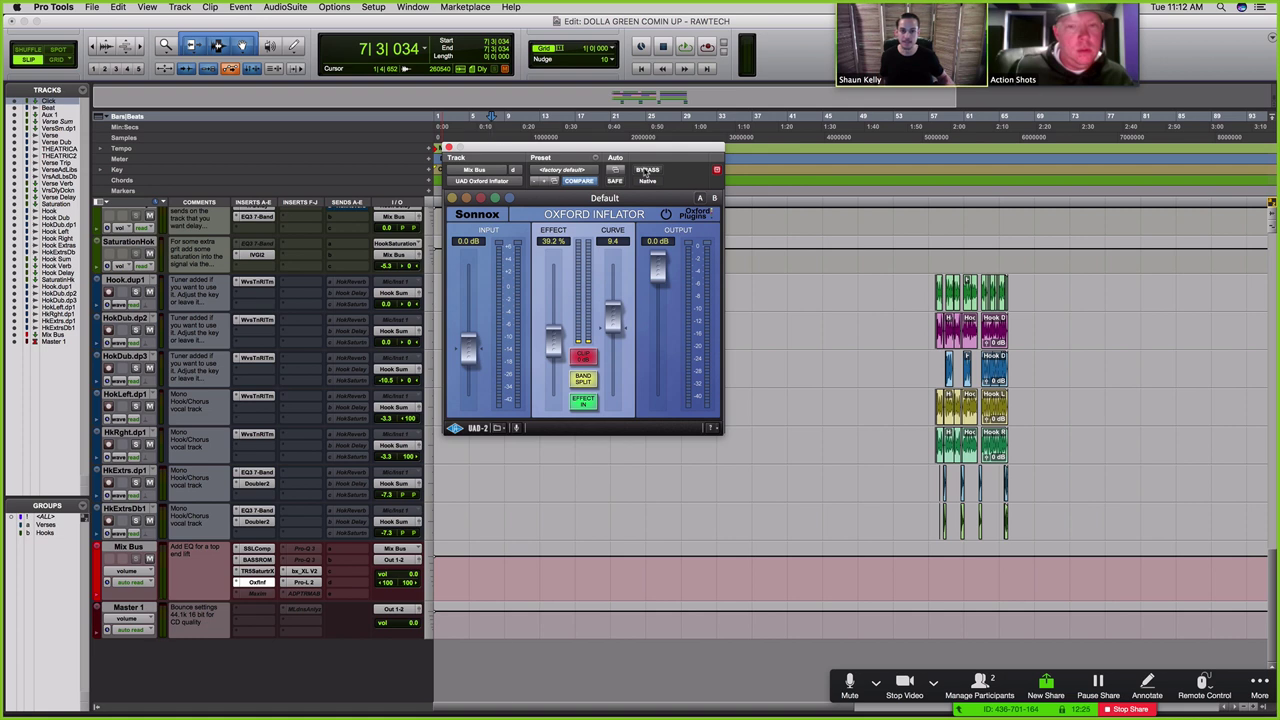
pyautogui.click(645, 172)
pyautogui.press('space')
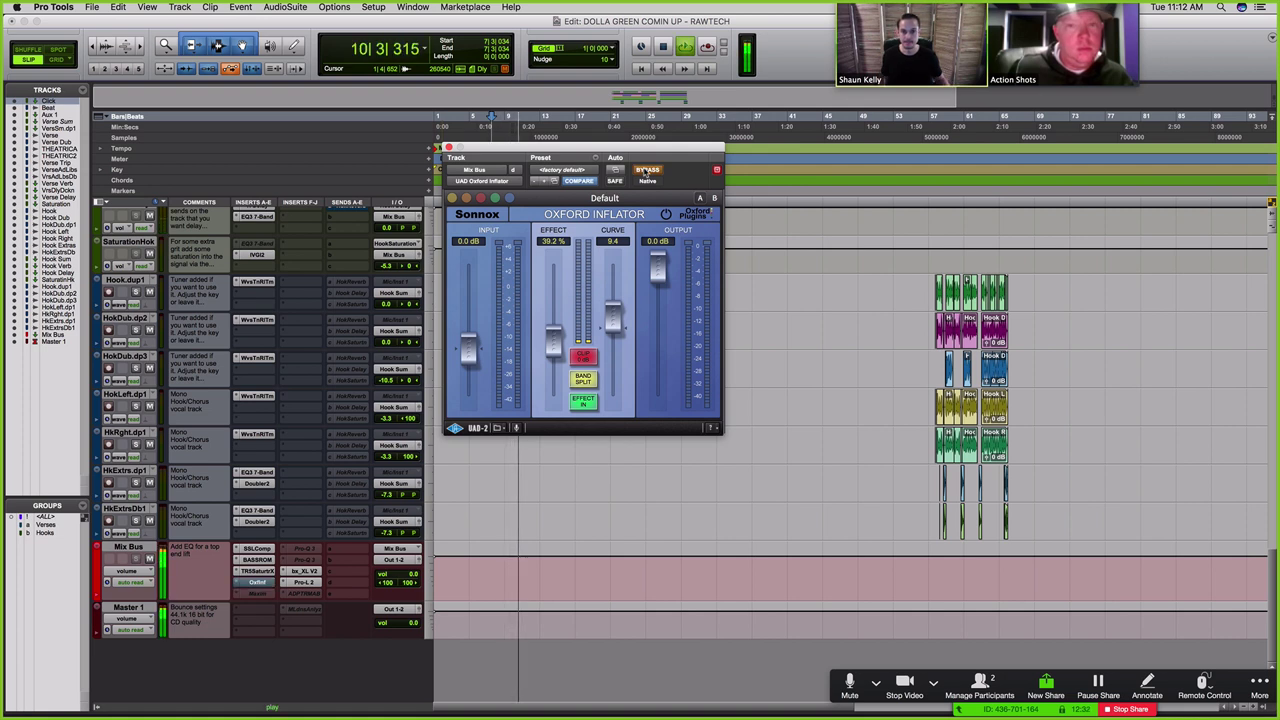
pyautogui.click(646, 171)
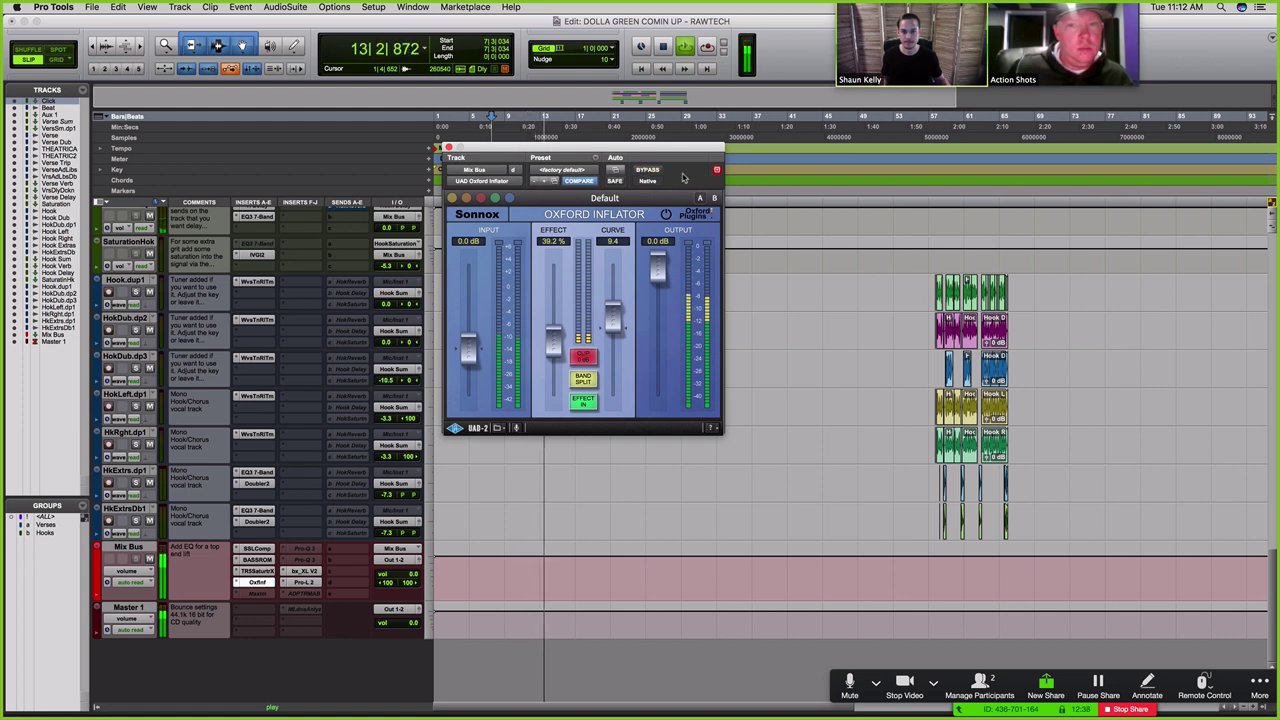
pyautogui.press('space')
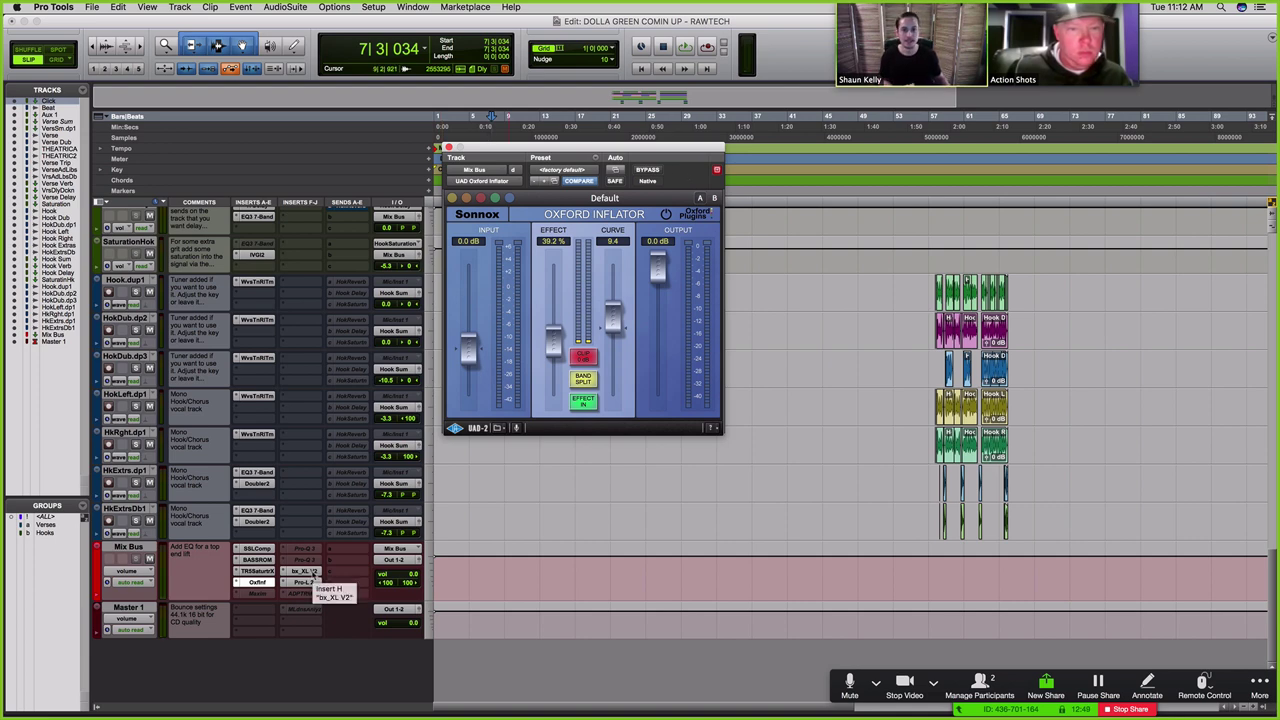
# Step: Open the Mix Bus bx_XL V2 limiter and play the song from bar 7 to check its limiting
pyautogui.click(306, 571)
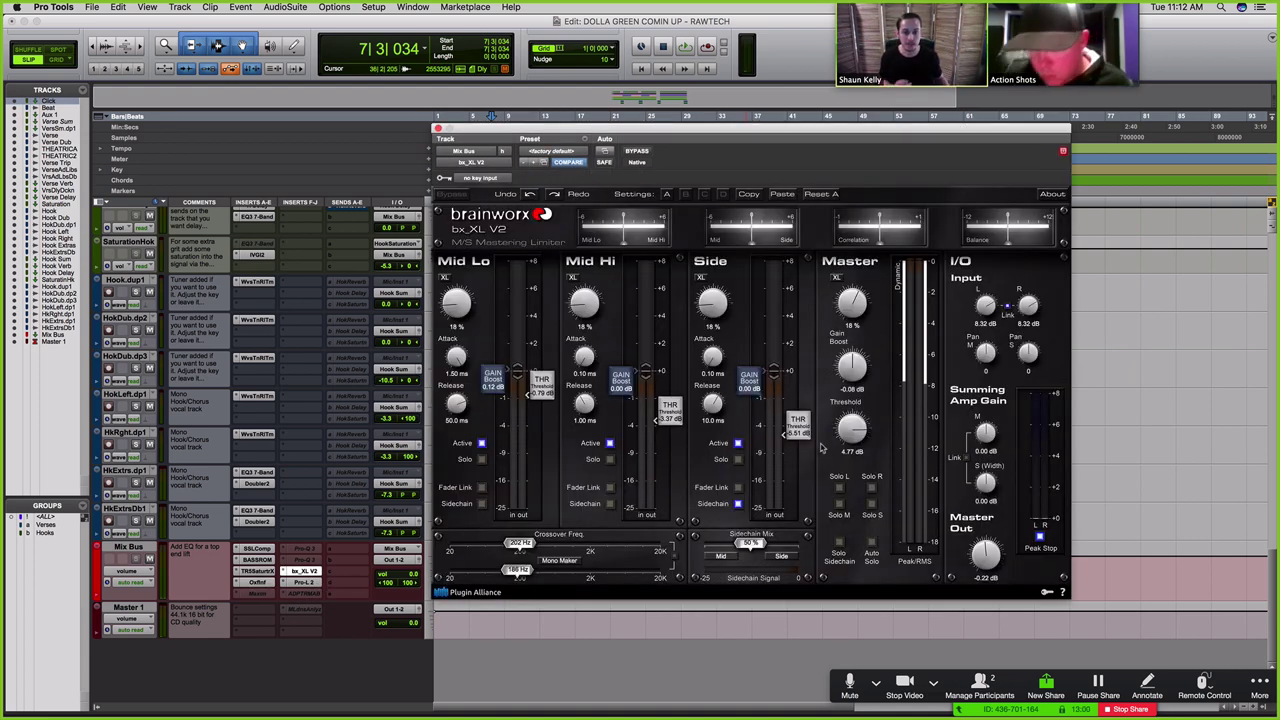
pyautogui.press('space')
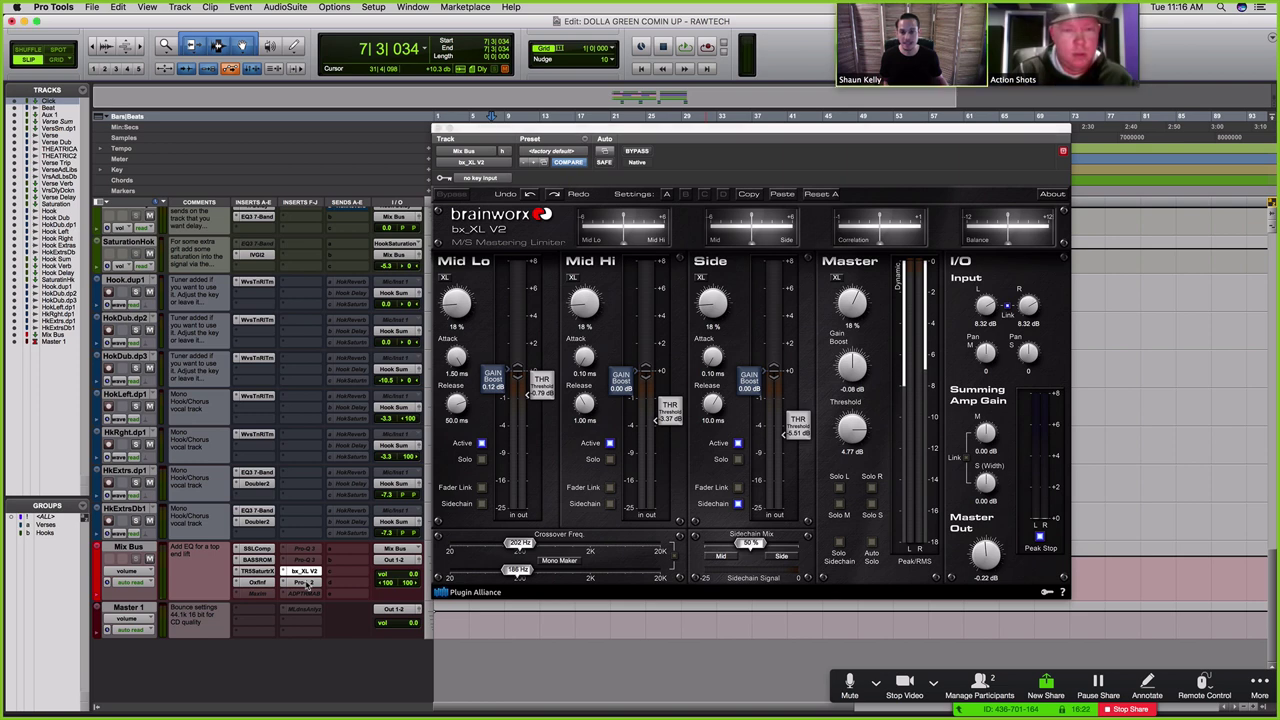
# Step: Open the Mix Bus Pro-L 2 insert, select 16 Bits for its dither, and inspect its loudness target
pyautogui.click(305, 582)
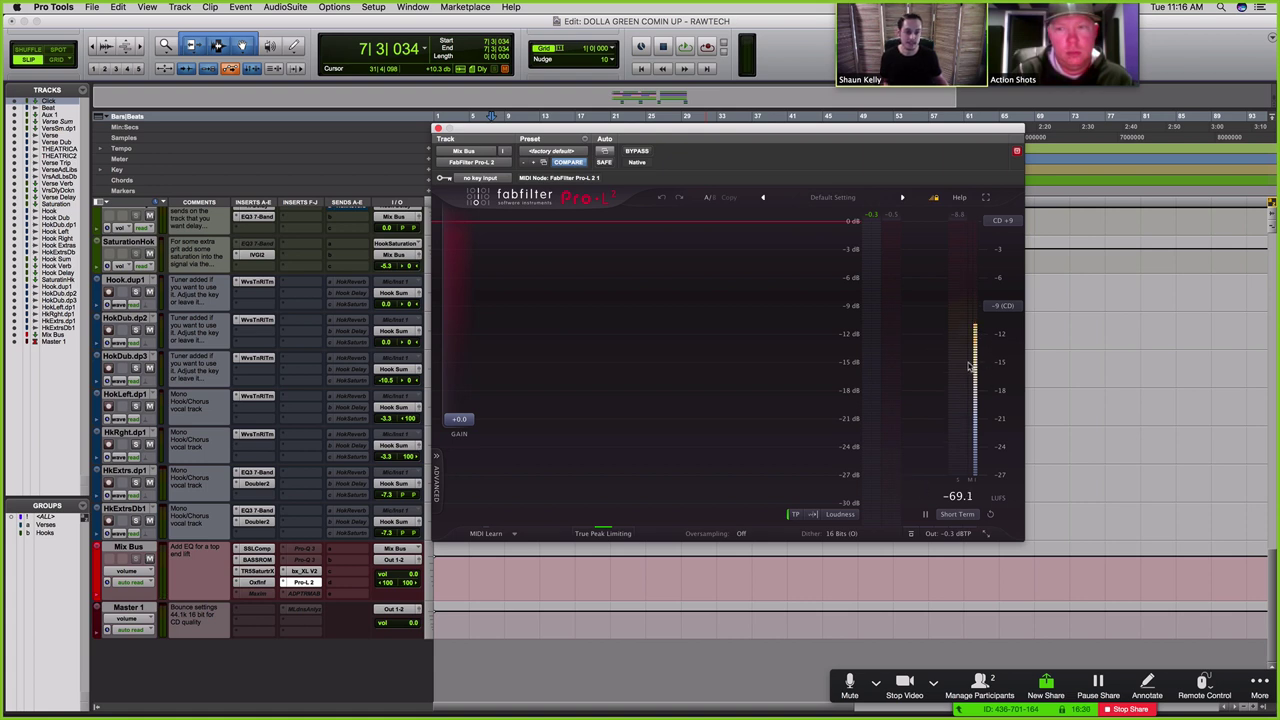
pyautogui.click(840, 534)
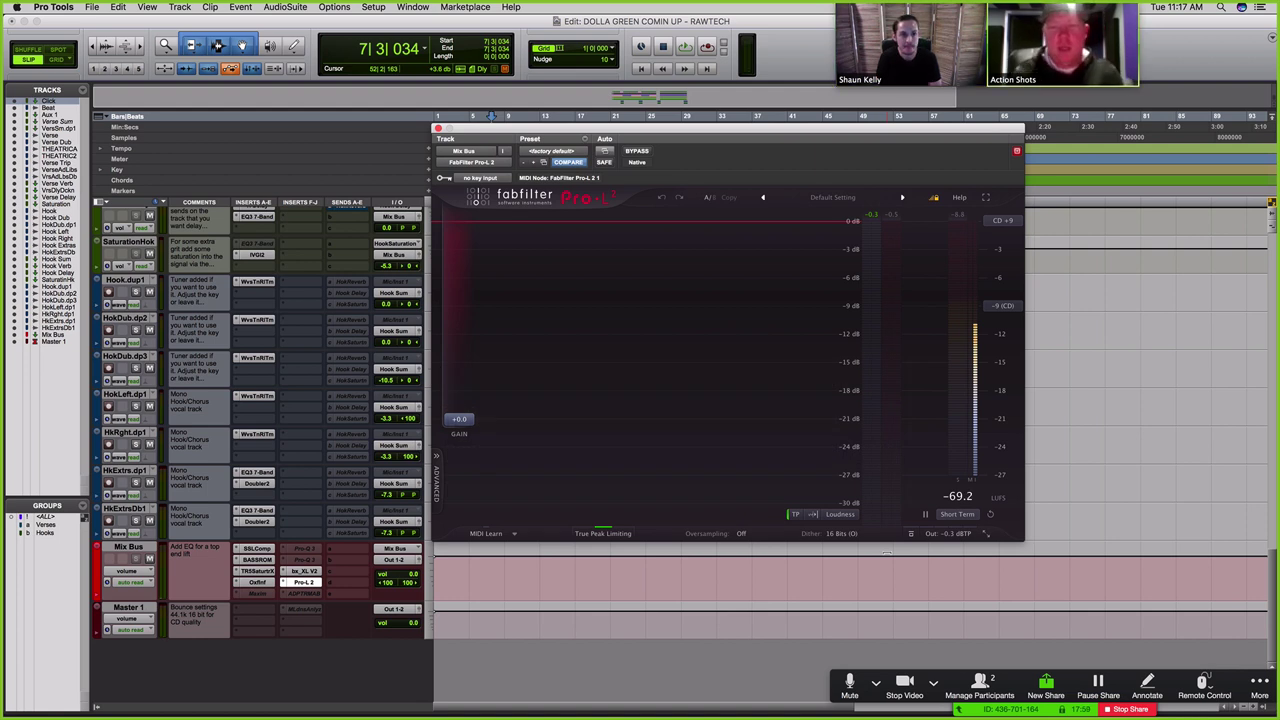
pyautogui.click(830, 533)
pyautogui.click(832, 486)
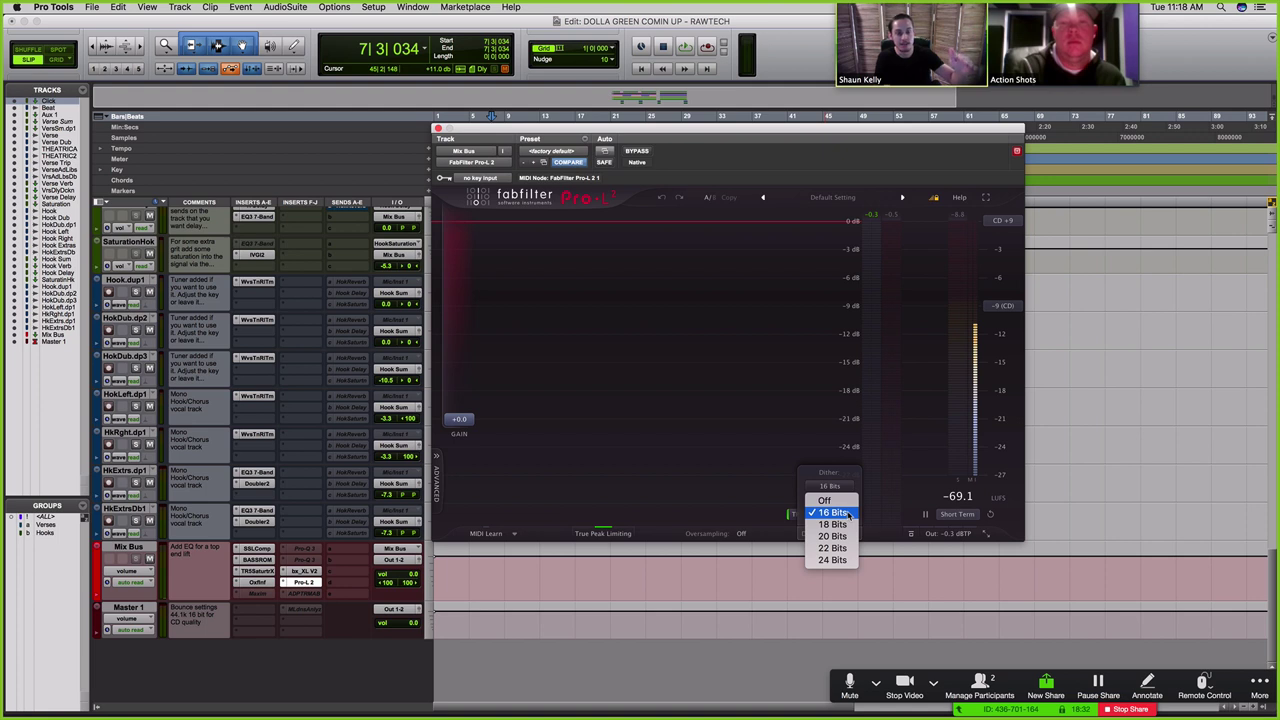
pyautogui.click(848, 513)
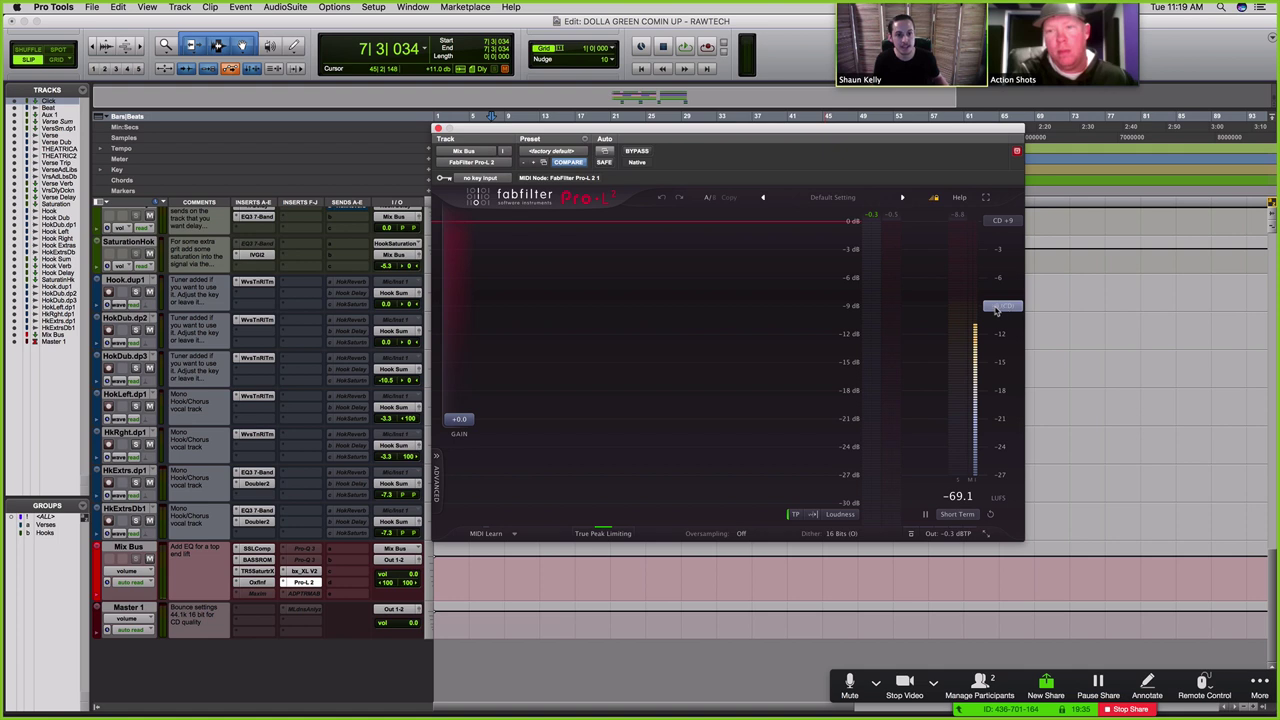
pyautogui.moveTo(1008, 311)
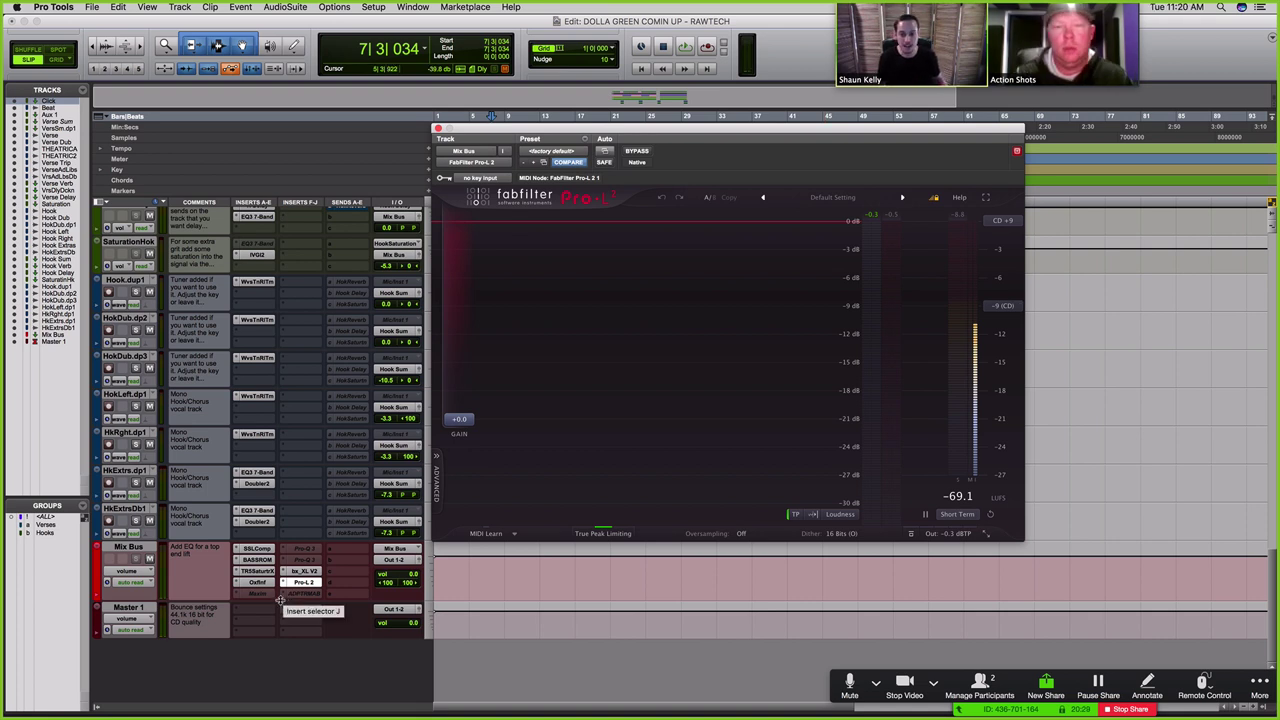
# Step: Enlarge the Mix Bus track and inspect its POW-r Dither and Pro-L 2 inserts, closing the Pro-L 2 window after viewing
pyautogui.moveTo(280, 600); pyautogui.dragTo(281, 625)
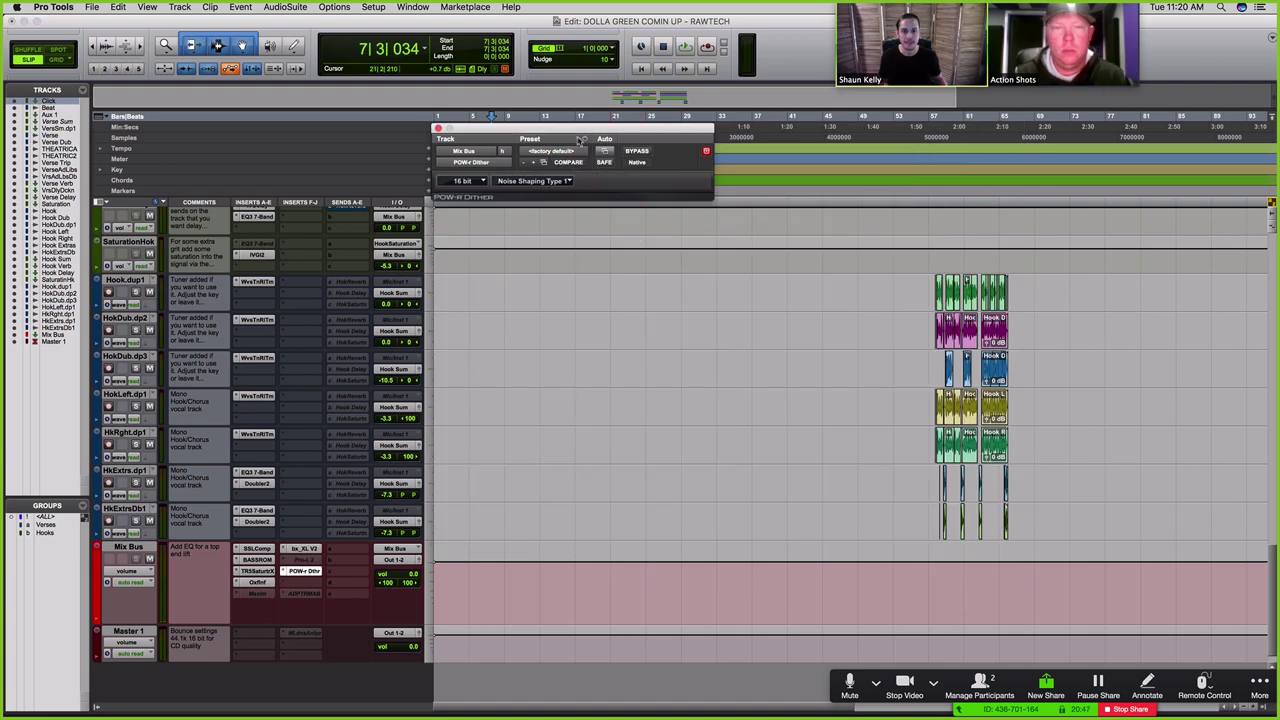
pyautogui.moveTo(459, 199); pyautogui.dragTo(517, 379)
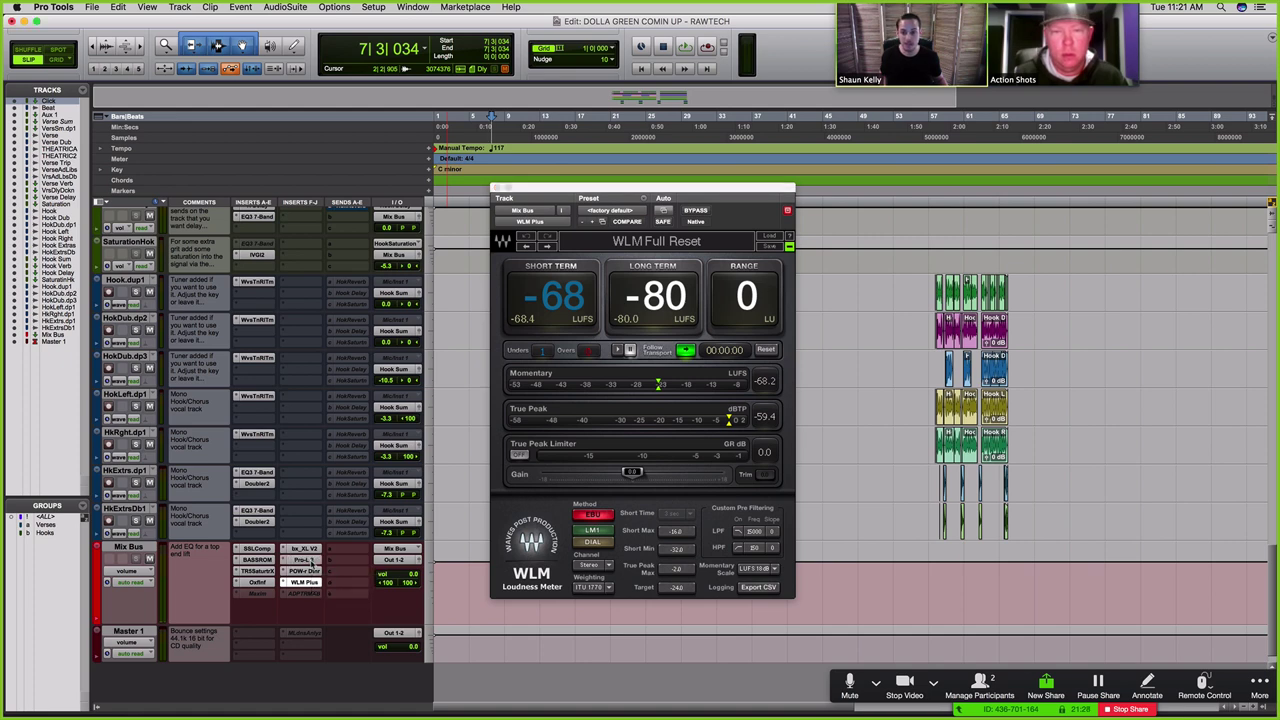
pyautogui.click(304, 560)
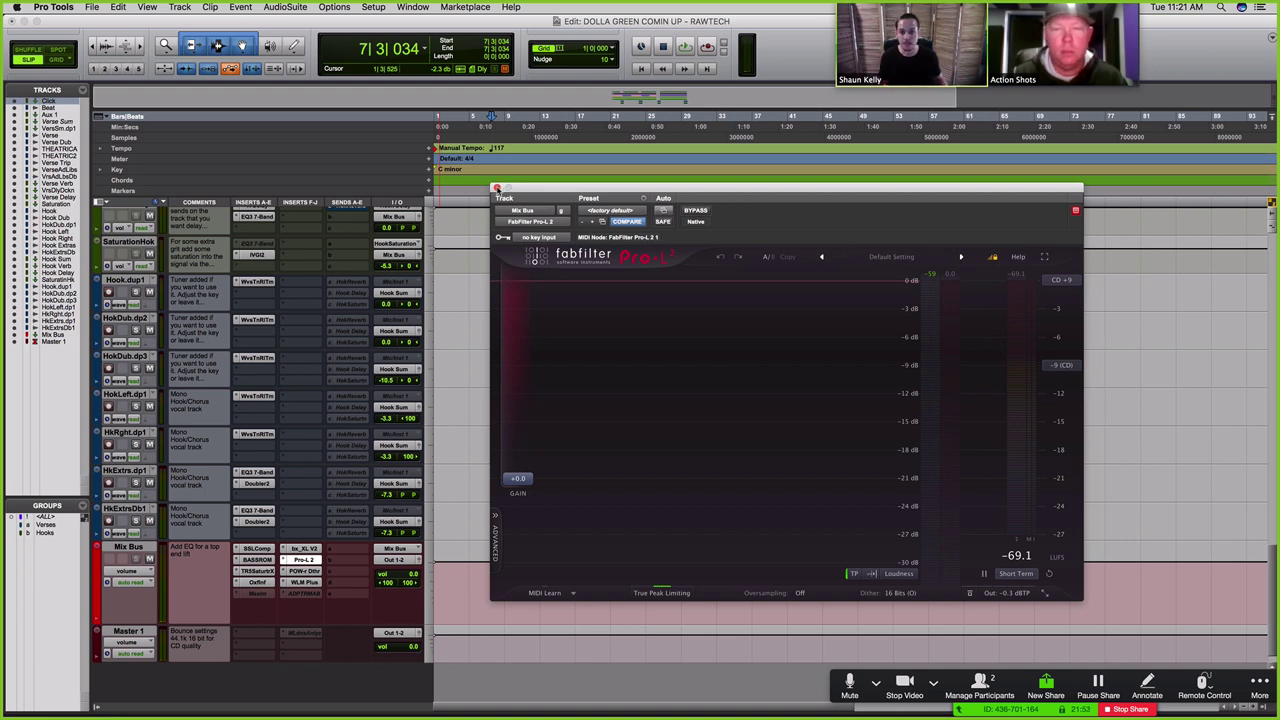
pyautogui.click(496, 188)
# Step: Open the Mix Bus WLM Plus insert, turn on its True Peak Limiter and play from bar 7 to check the loudness
pyautogui.click(305, 582)
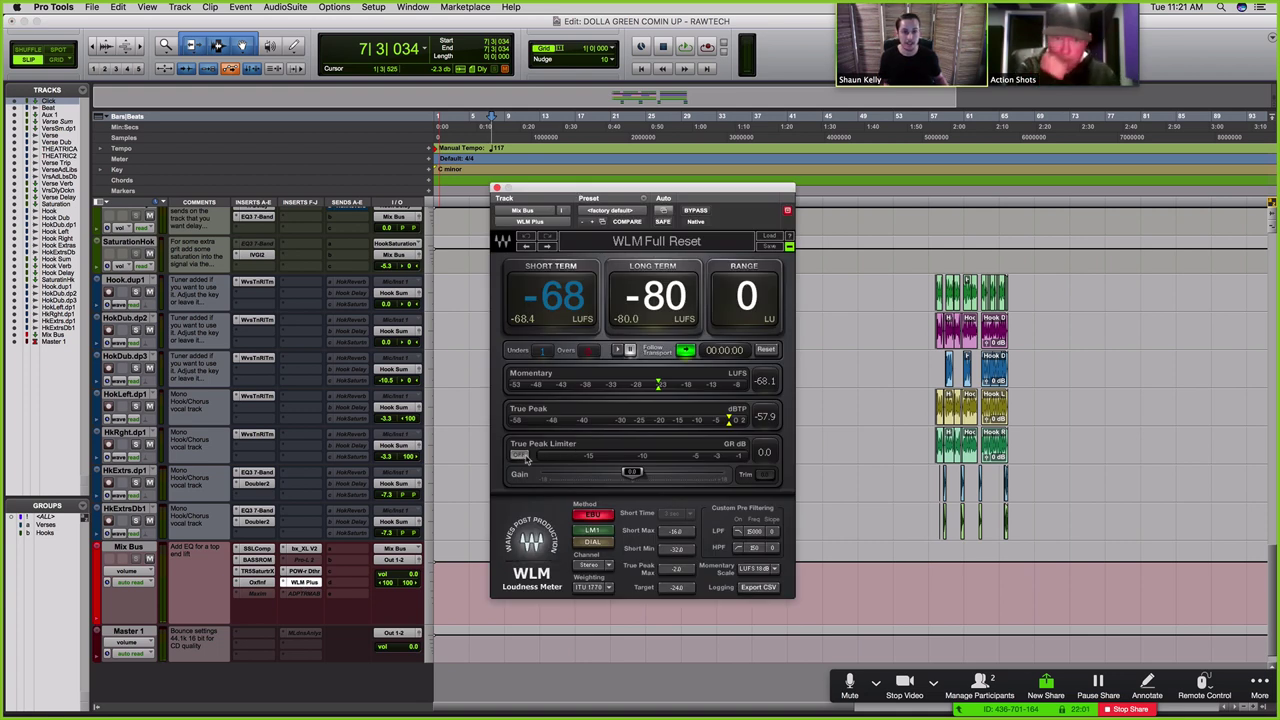
pyautogui.click(519, 455)
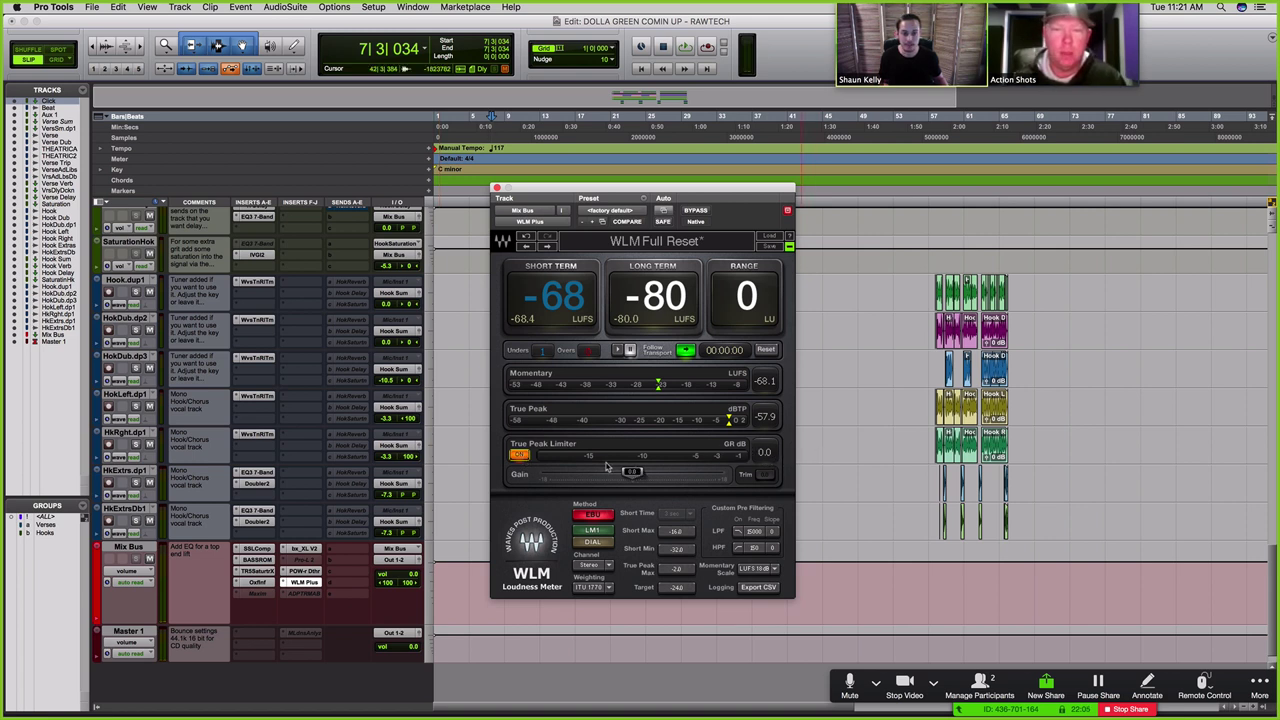
pyautogui.press('space')
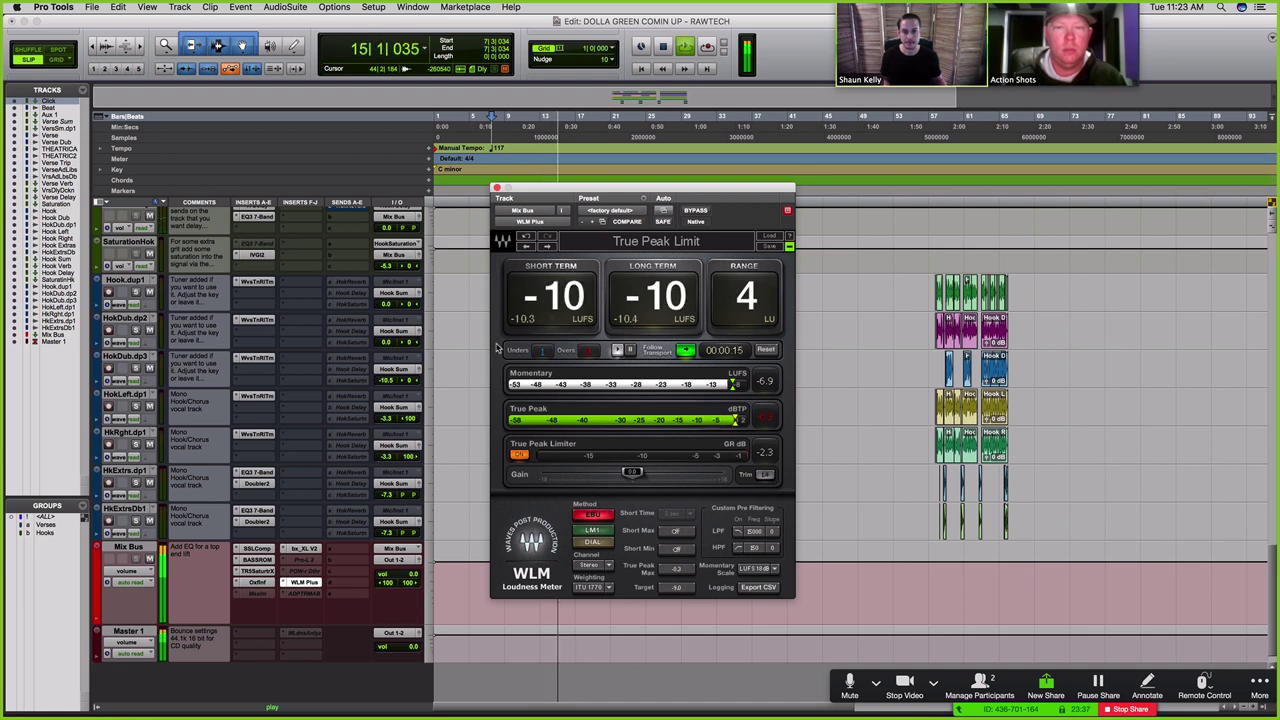
pyautogui.press('space')
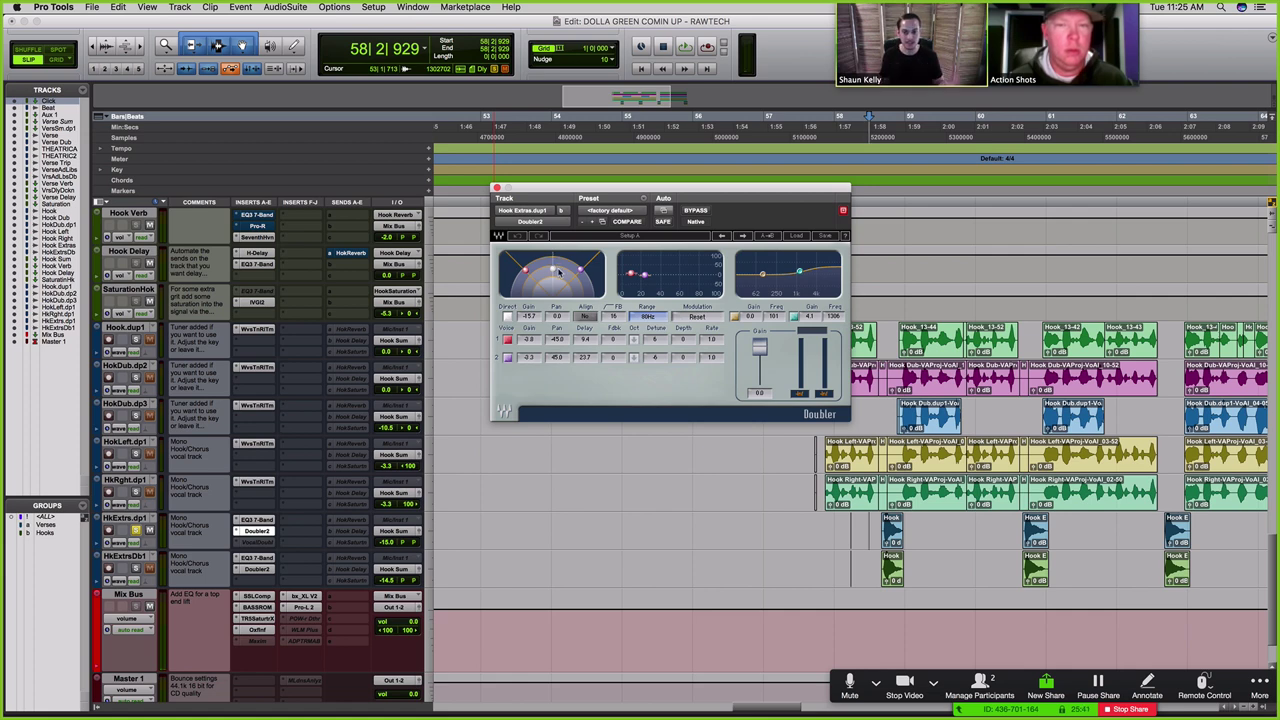
# Step: Compare the Hook Extras.dup1 Doubler2 insert bypassed and active while playing the soloed track from bar 58
pyautogui.click(697, 211)
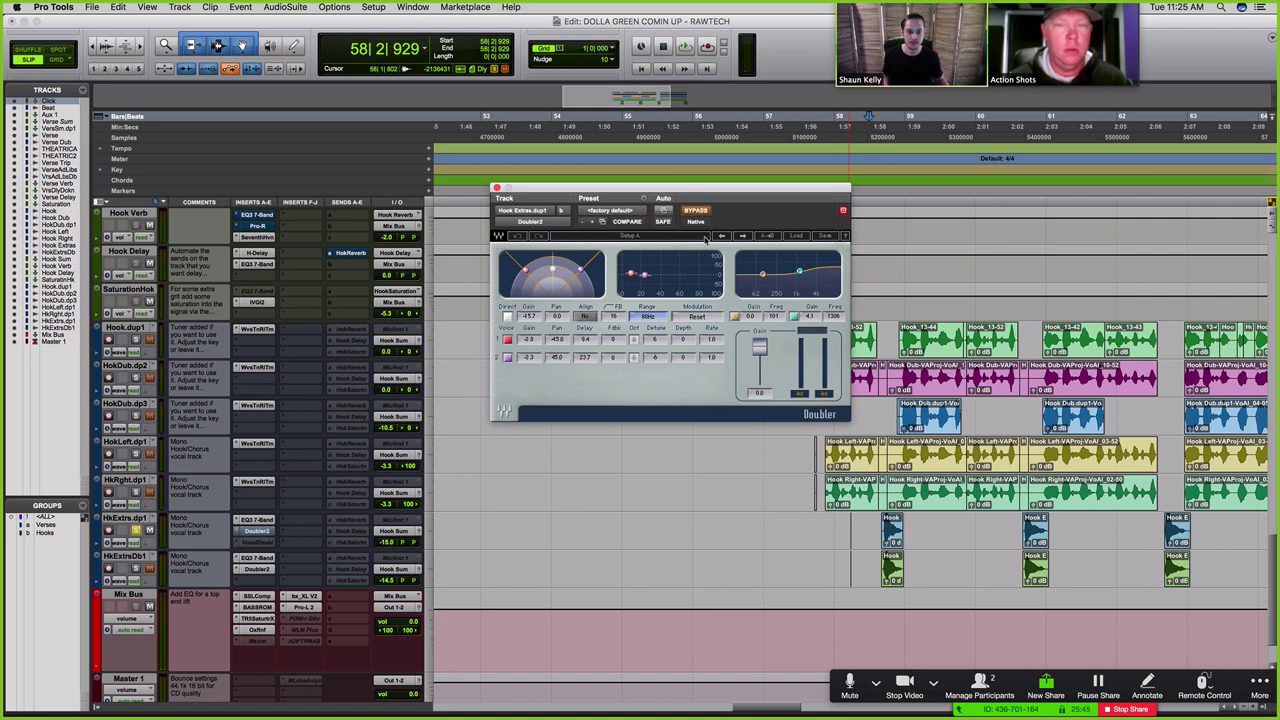
pyautogui.press('space')
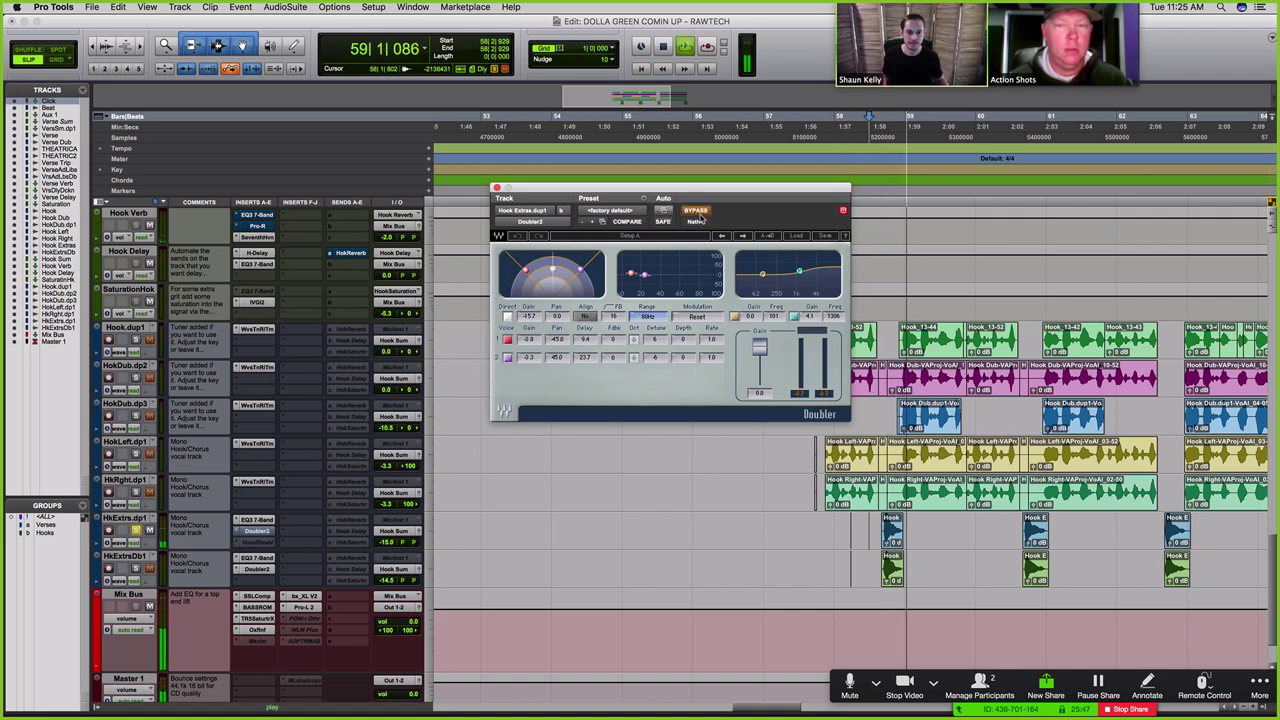
pyautogui.press('space')
pyautogui.click(699, 212)
pyautogui.press('space')
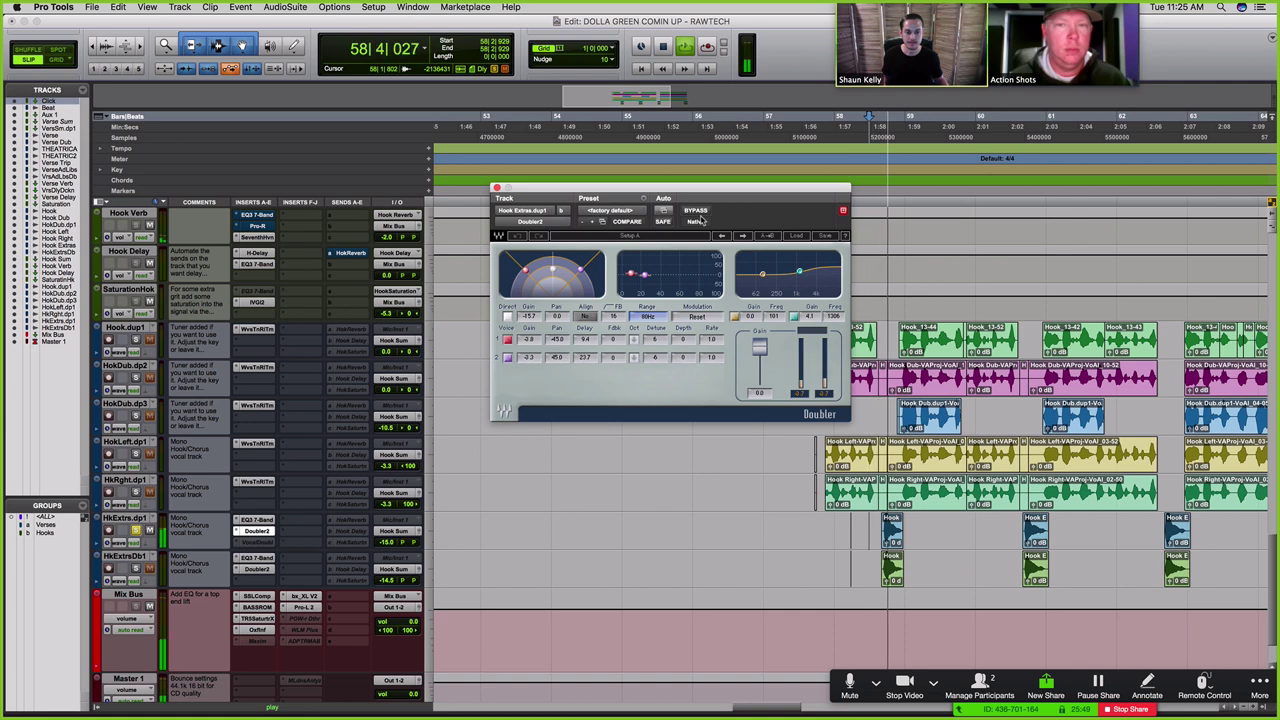
pyautogui.press('space')
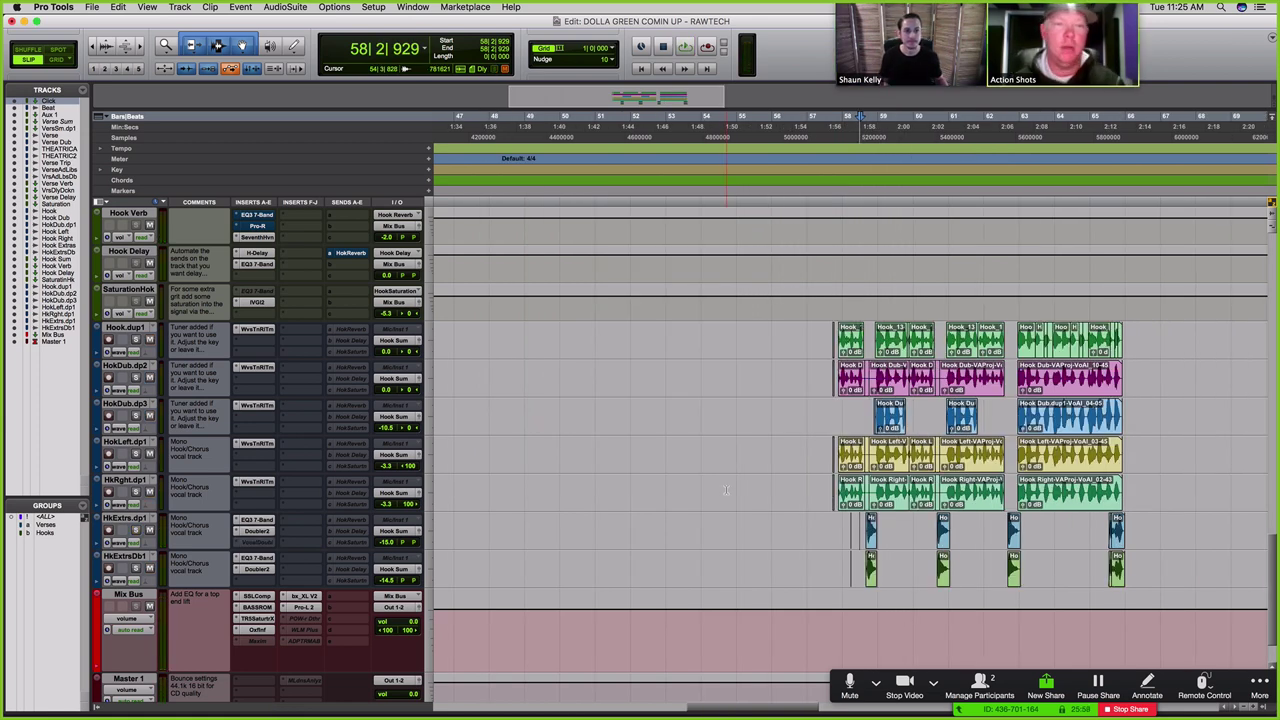
# Step: Examine the Hook Sum track's send mute automation above the hook vocal clips
pyautogui.scroll(3, 726, 489)
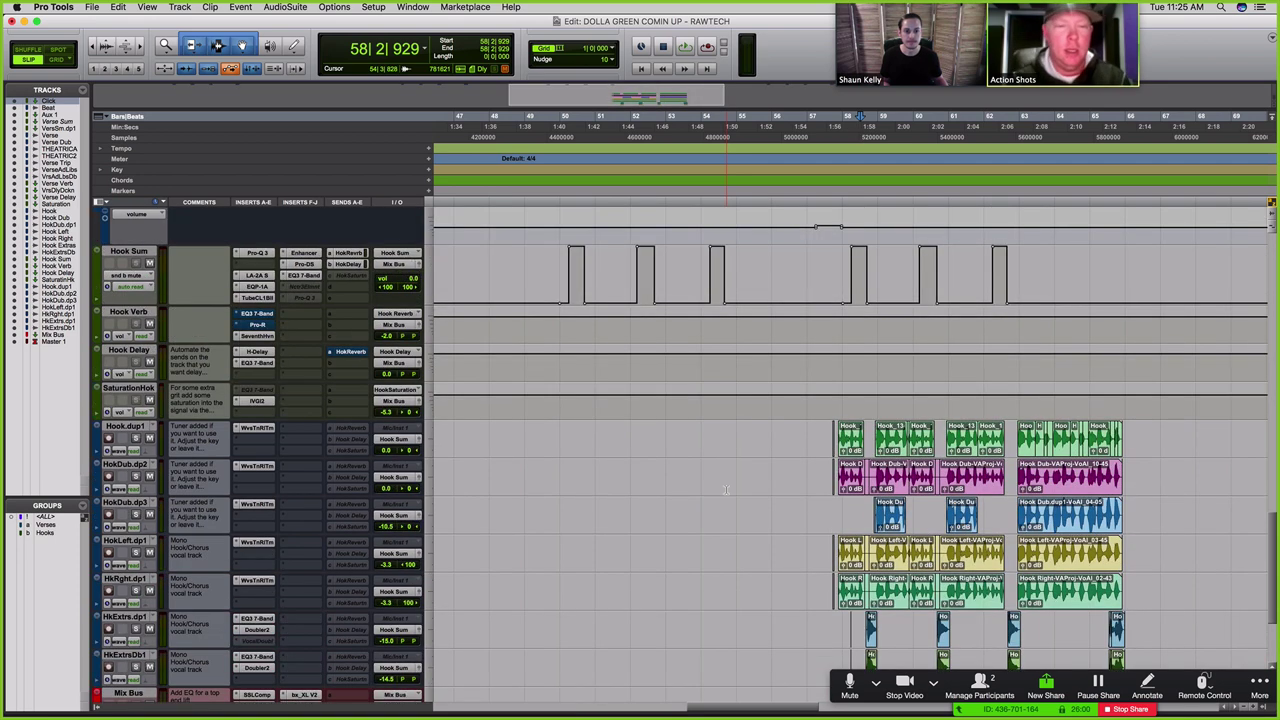
pyautogui.hscroll(2, 726, 489)
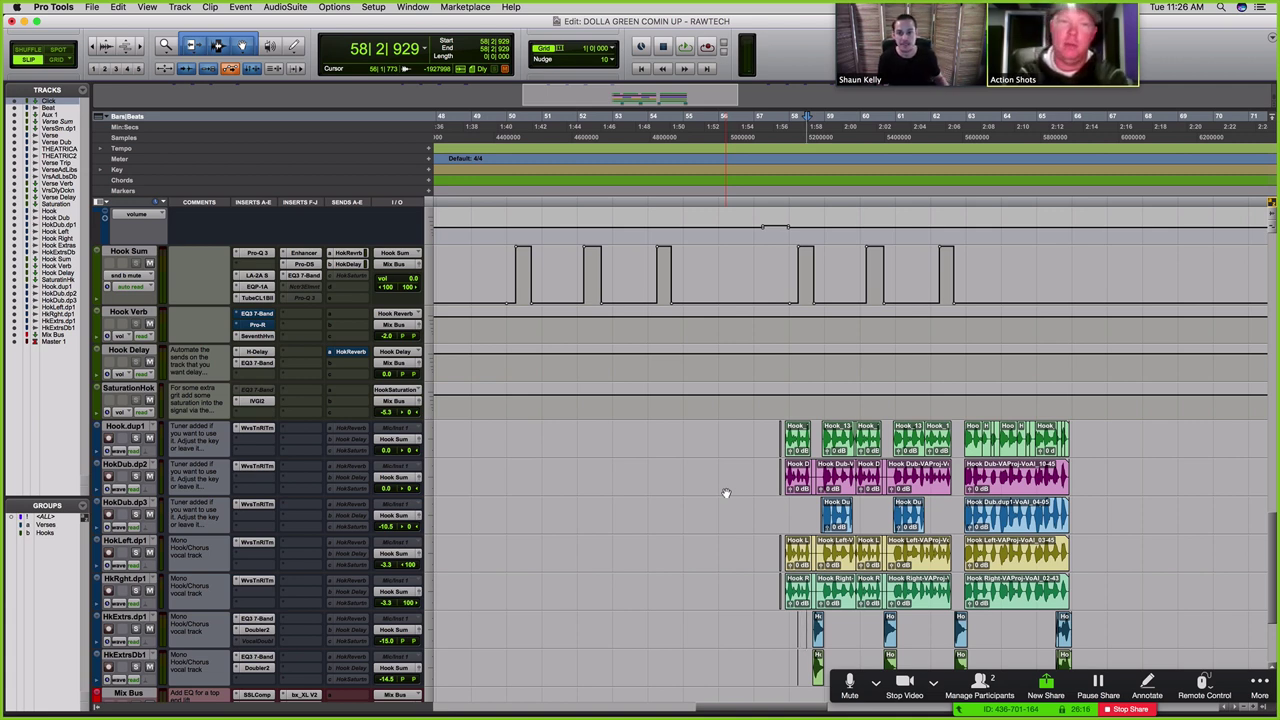
pyautogui.hscroll(3, 723, 494)
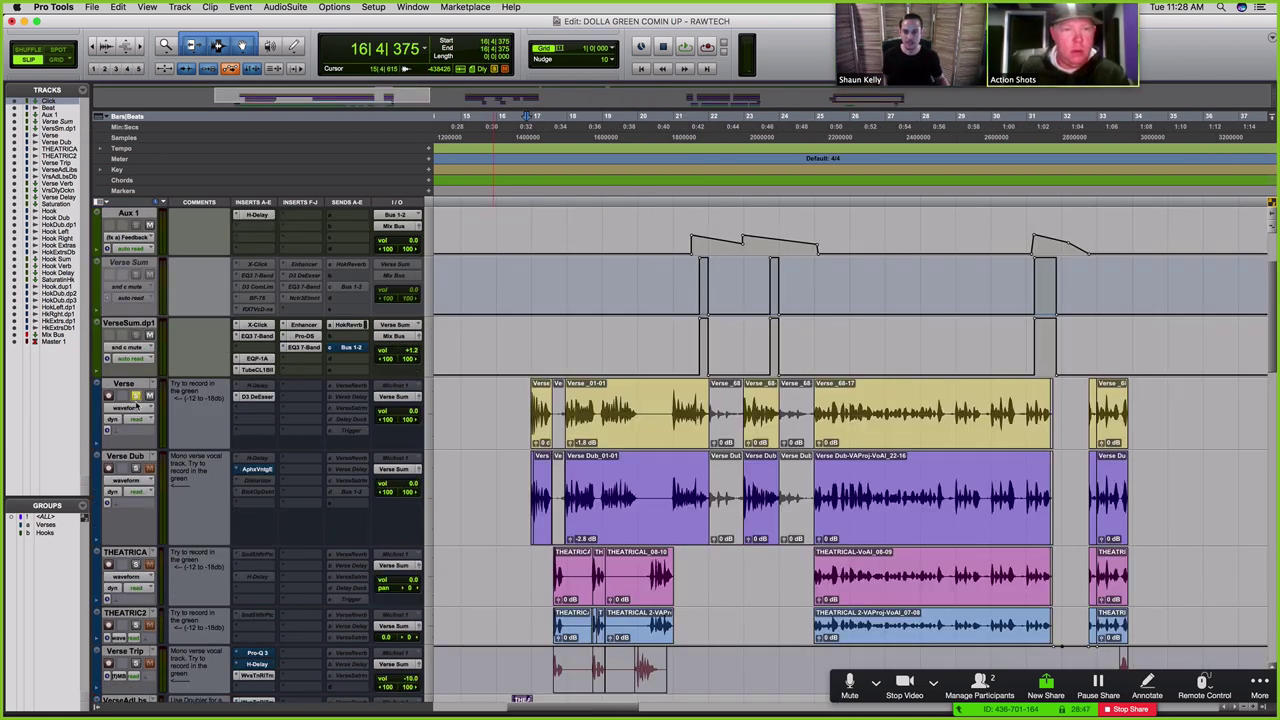
# Step: Play the soloed Verse vocal from bar 16 and inspect its D3 DeEsser insert, closing the plug-in window after viewing
pyautogui.press('space')
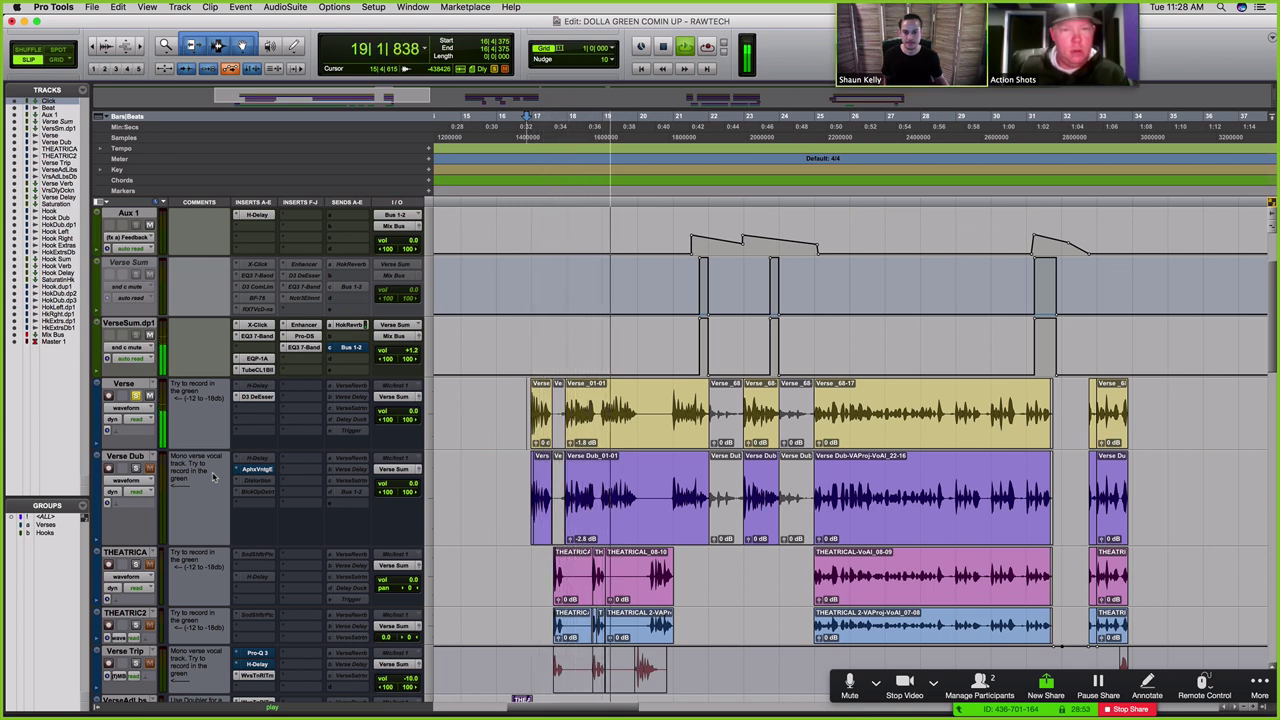
pyautogui.press('space')
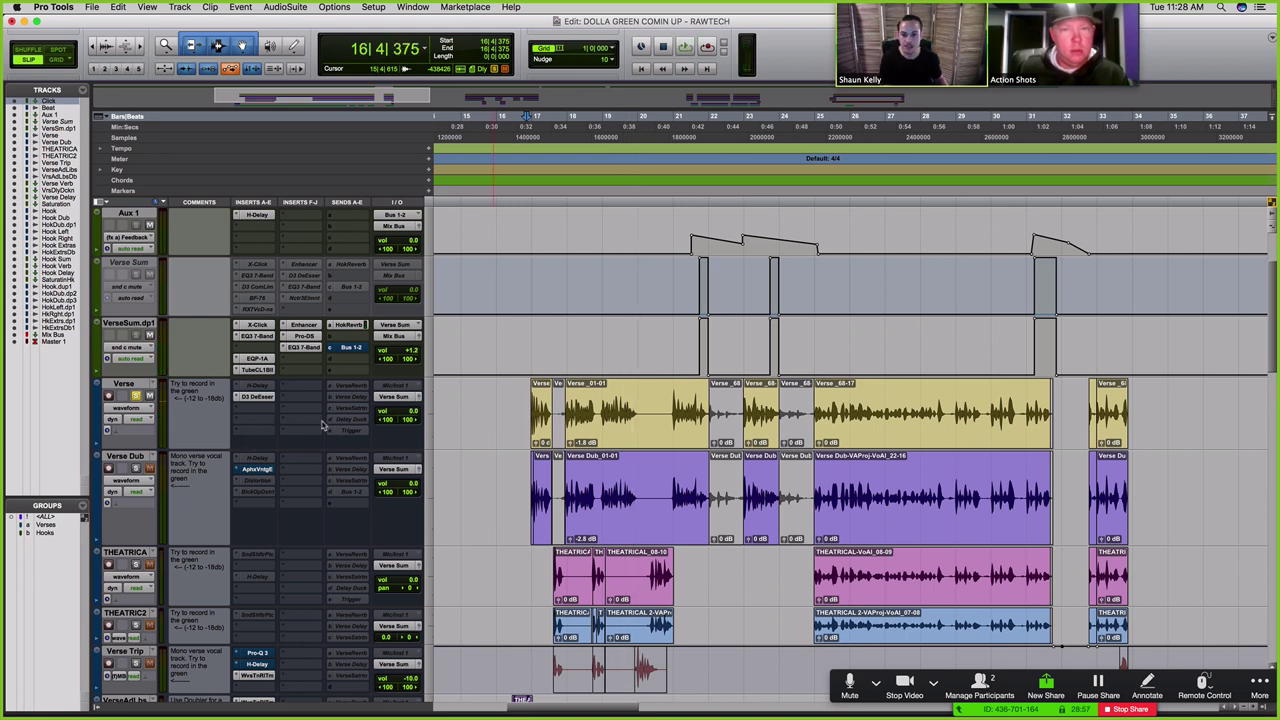
pyautogui.click(256, 397)
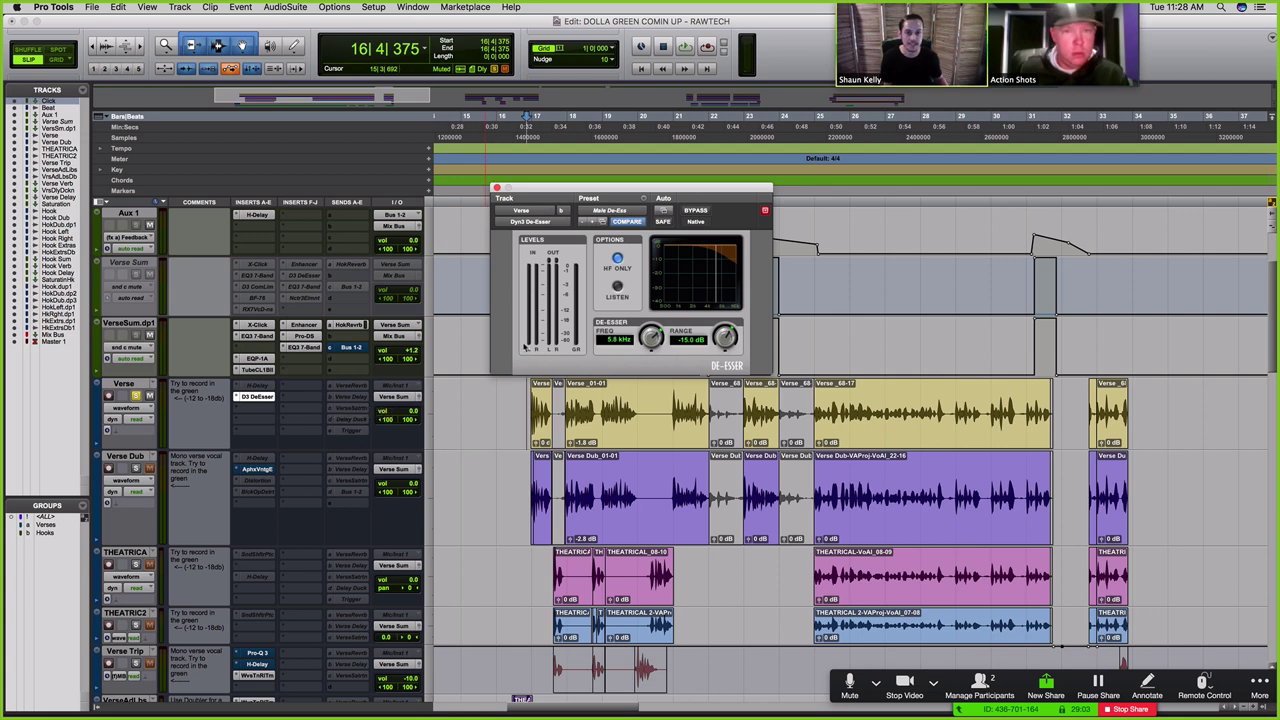
pyautogui.click(497, 188)
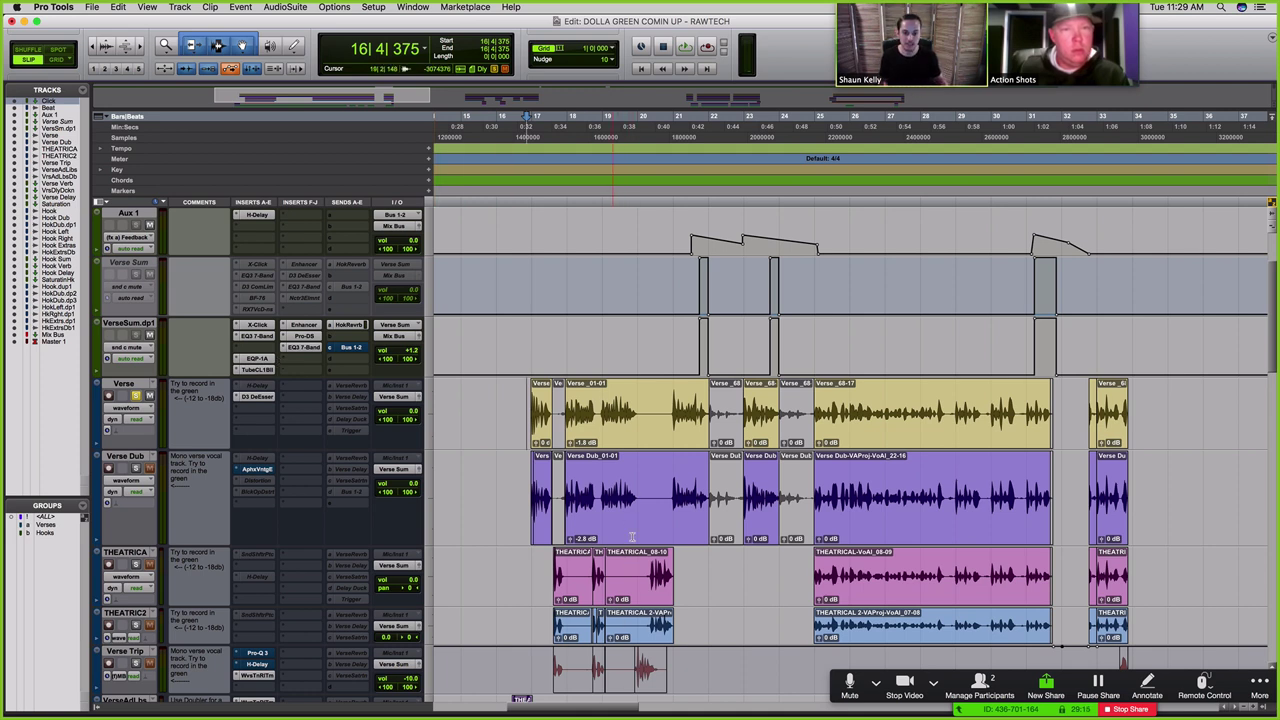
# Step: Select the VerseSum.dp1 track and inspect its X-Click and EQ3 7-Band inserts
pyautogui.click(142, 325)
pyautogui.click(257, 325)
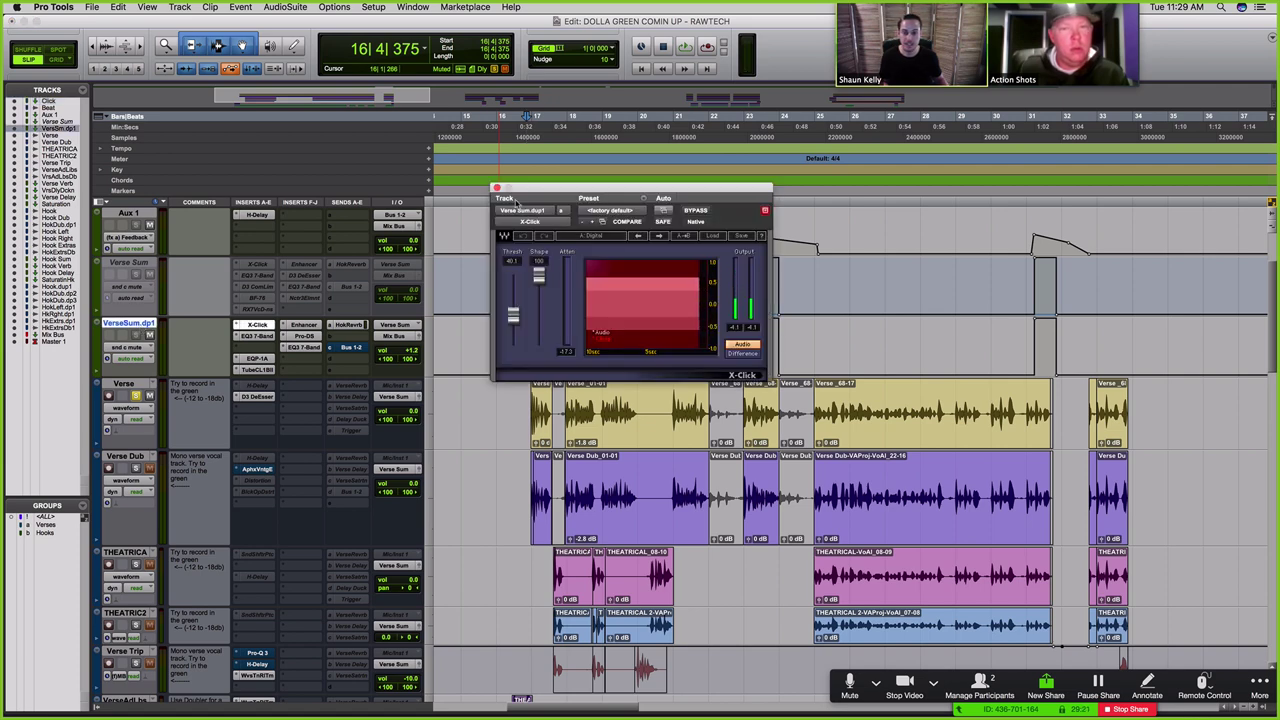
pyautogui.moveTo(535, 192); pyautogui.dragTo(535, 166)
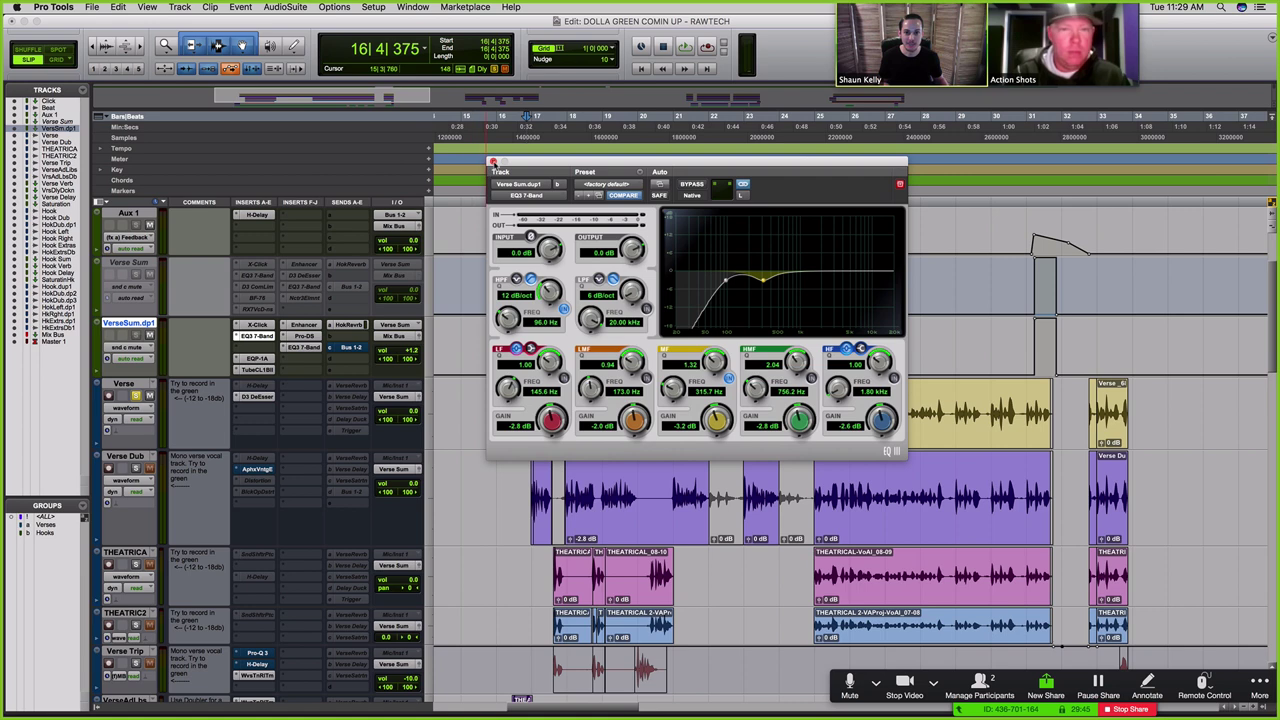
# Step: Open the VerseSum.dp1 EQP-1A insert and compare the verse vocal with it bypassed and active while playing from bar 16
pyautogui.click(258, 358)
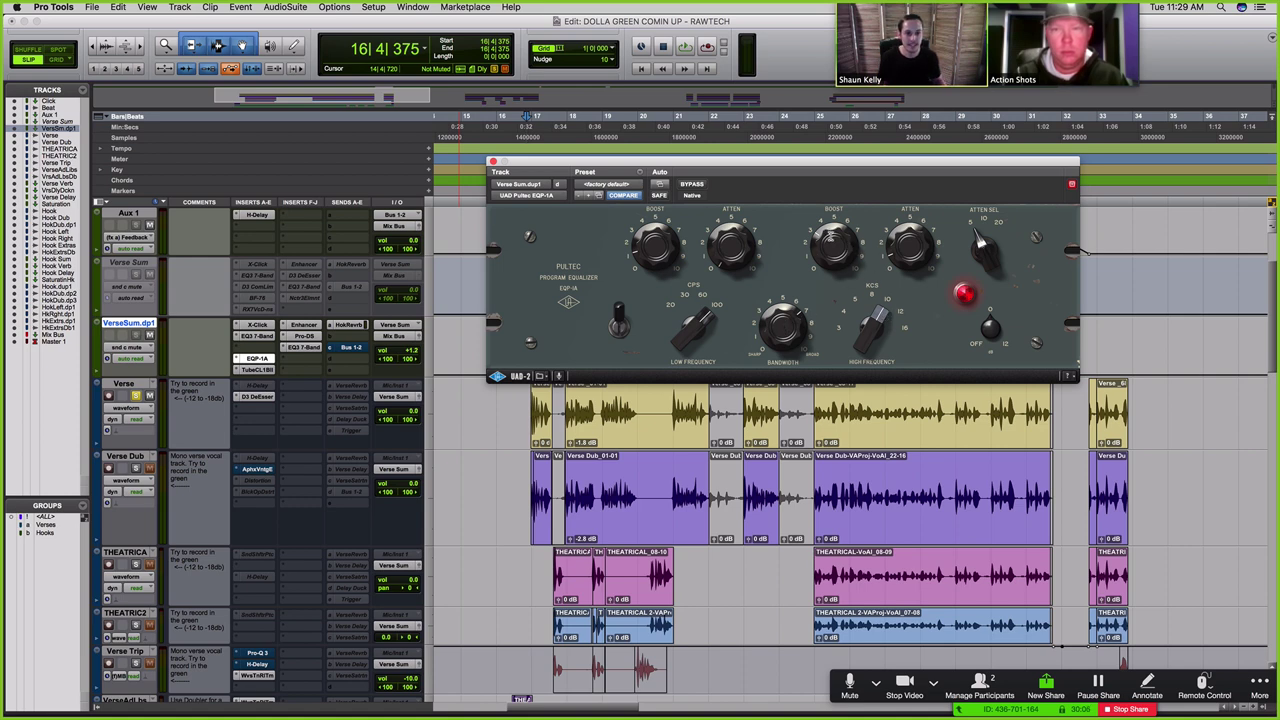
pyautogui.moveTo(994, 235); pyautogui.dragTo(975, 229)
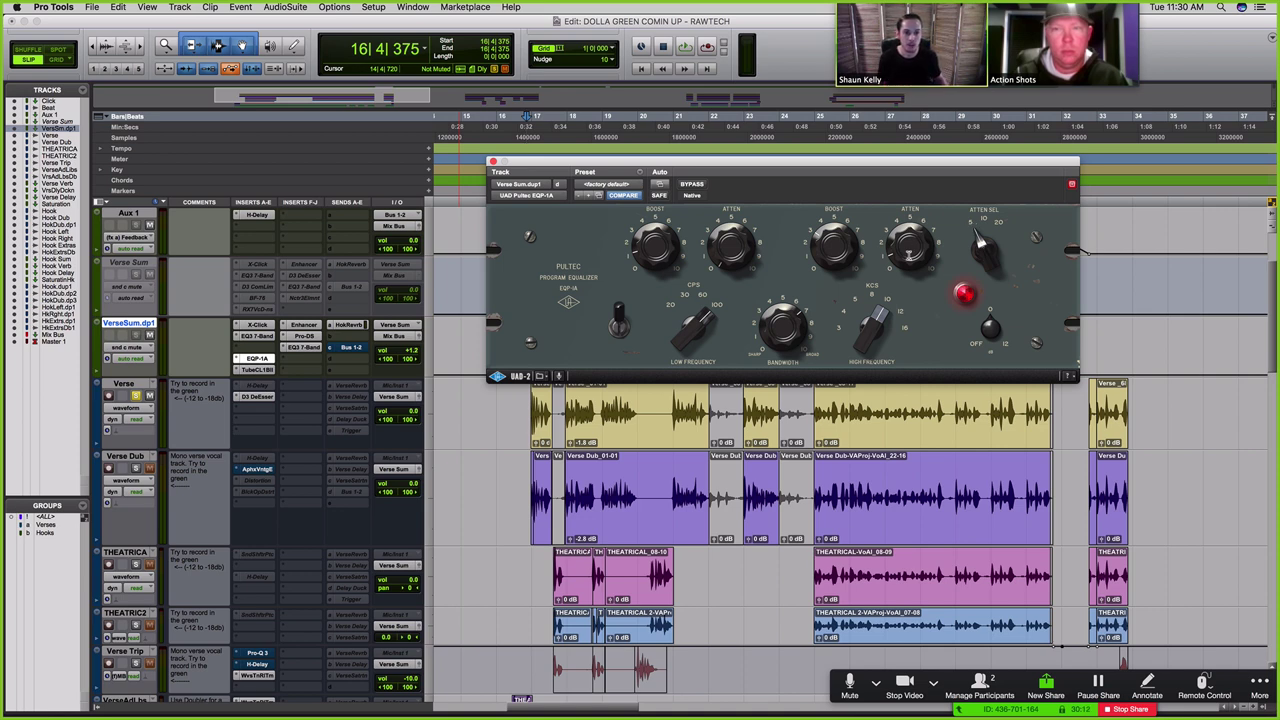
pyautogui.press('space')
pyautogui.click(692, 185)
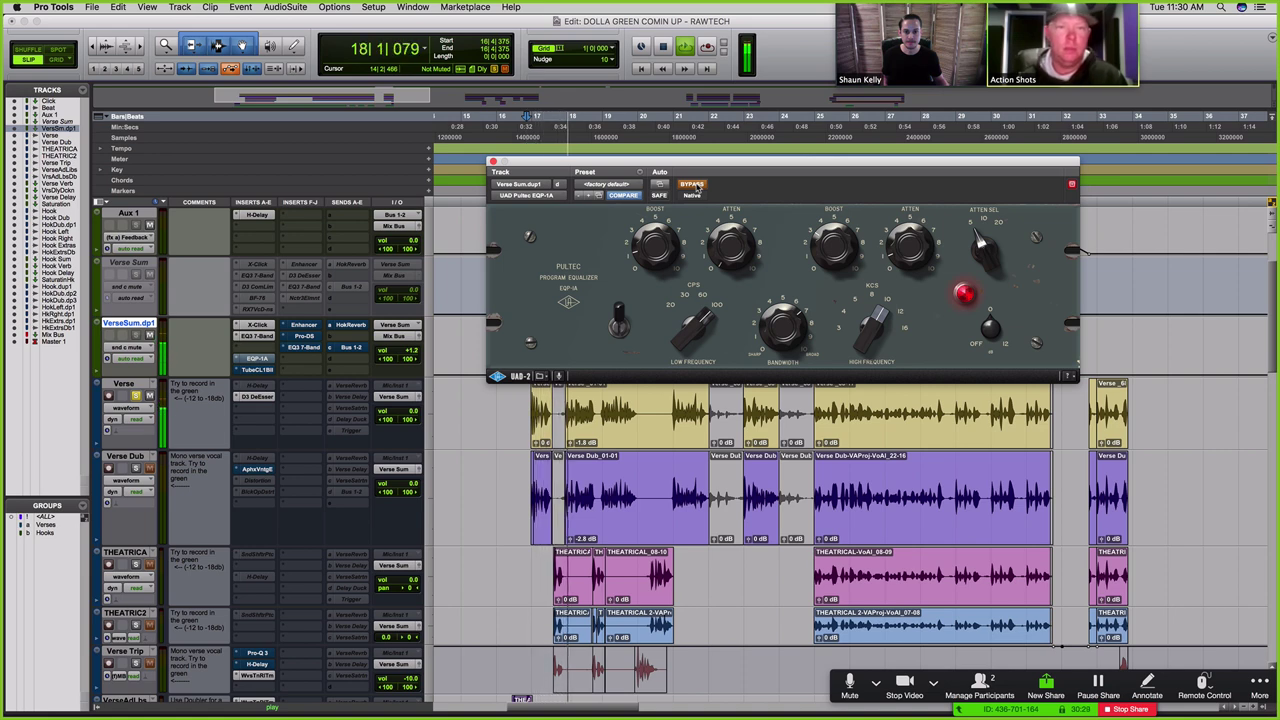
pyautogui.click(695, 186)
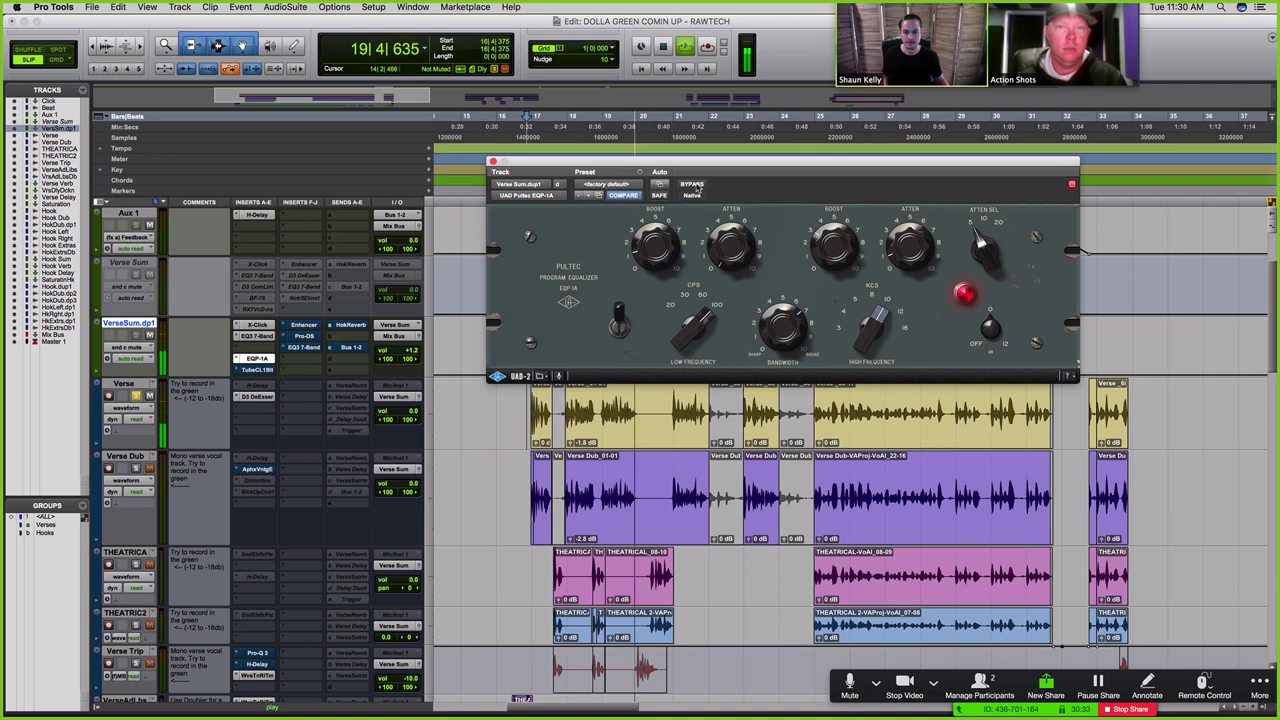
# Step: Stop playback, inspect the VerseSum.dp1 TubeCL1B and Enhancer inserts, and set the playback start near the end of bar 16
pyautogui.press('space')
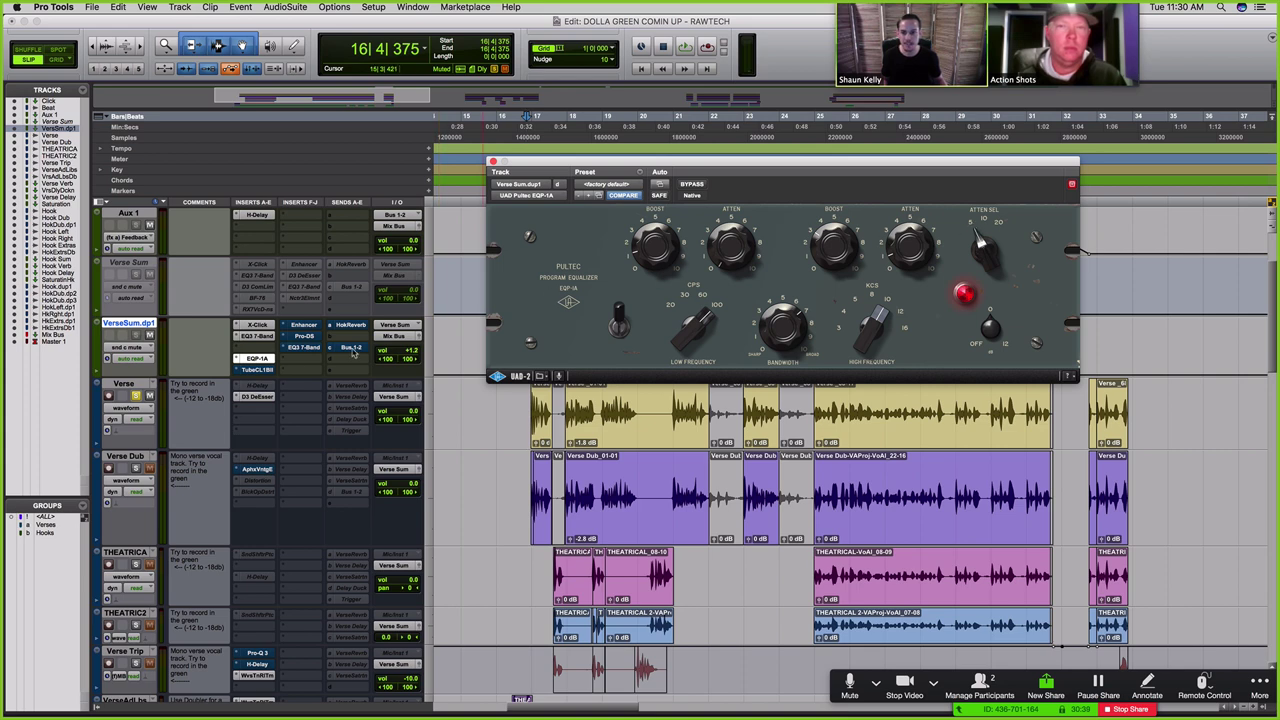
pyautogui.click(257, 369)
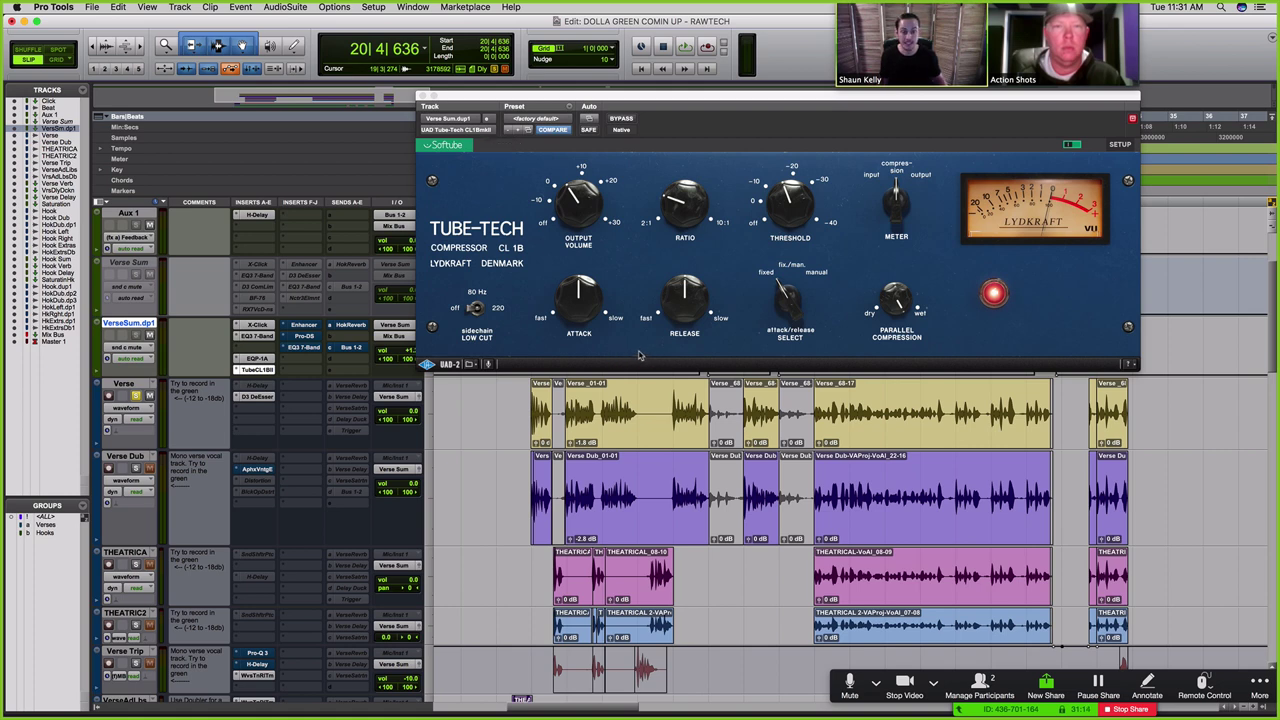
pyautogui.click(304, 326)
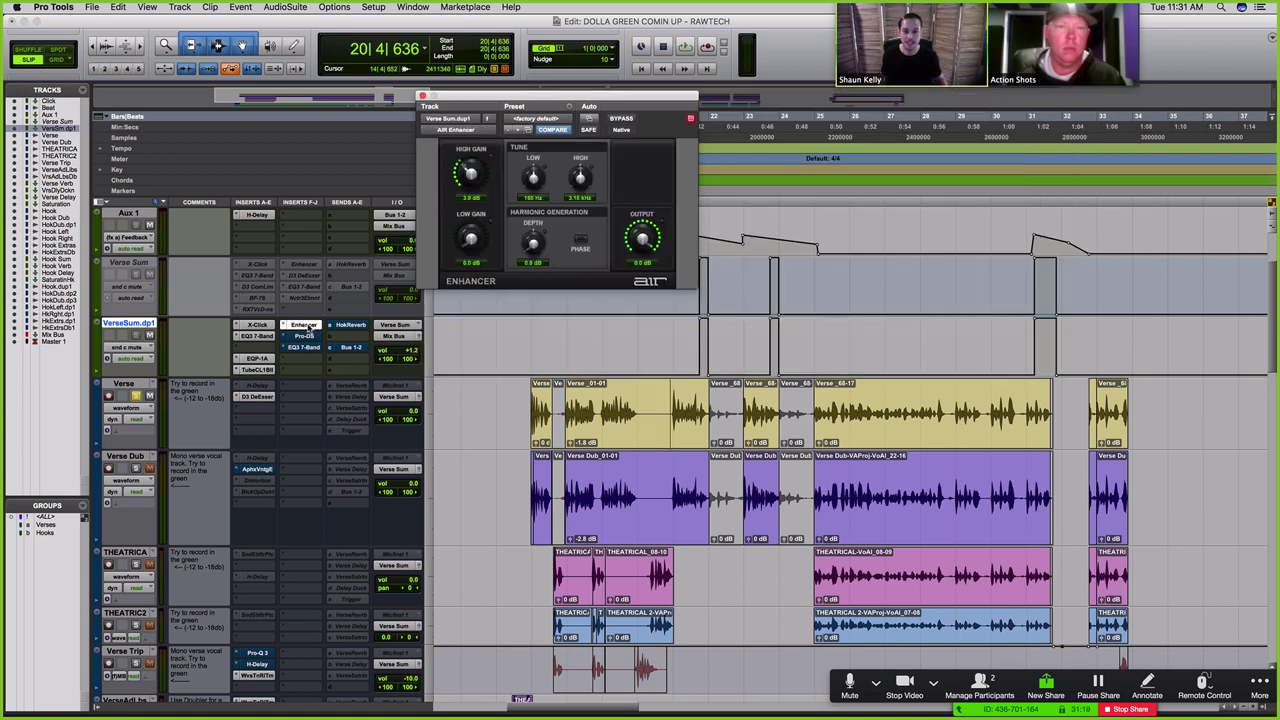
pyautogui.click(526, 405)
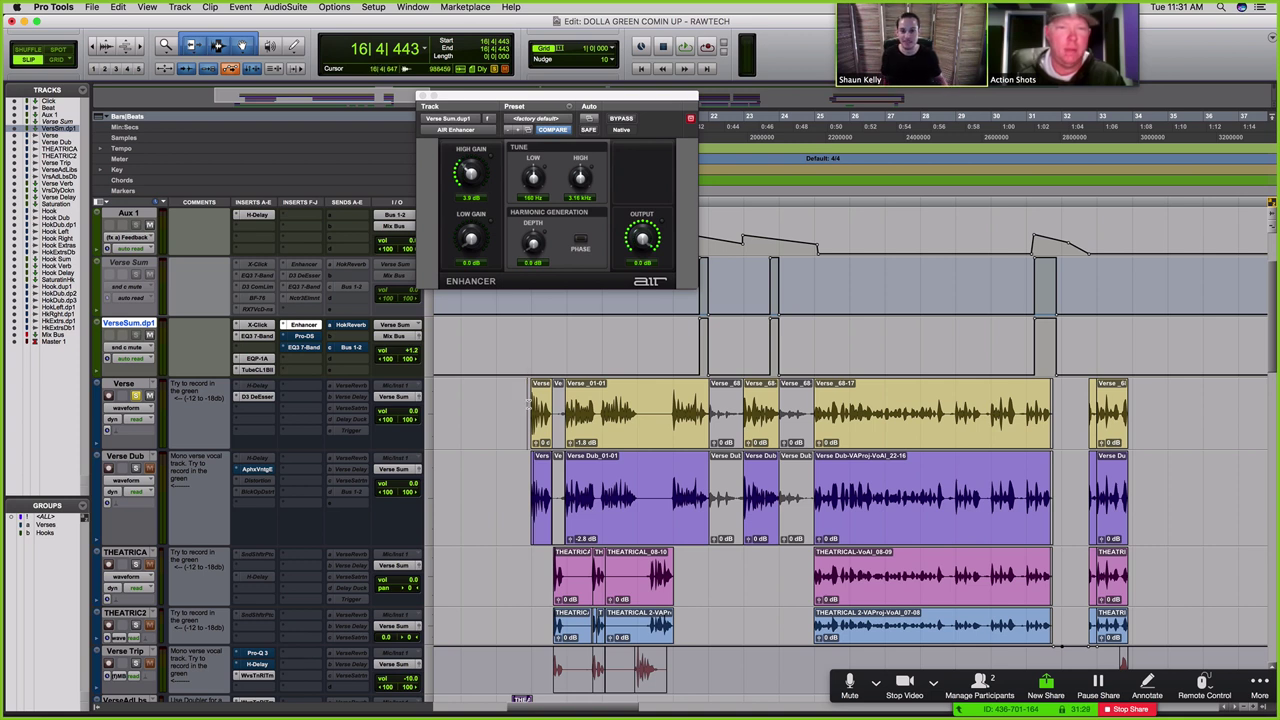
# Step: Inspect the VerseSum.dp1 Pro-DS and second EQ3 7-Band inserts and play the verse vocal from bar 16
pyautogui.click(308, 338)
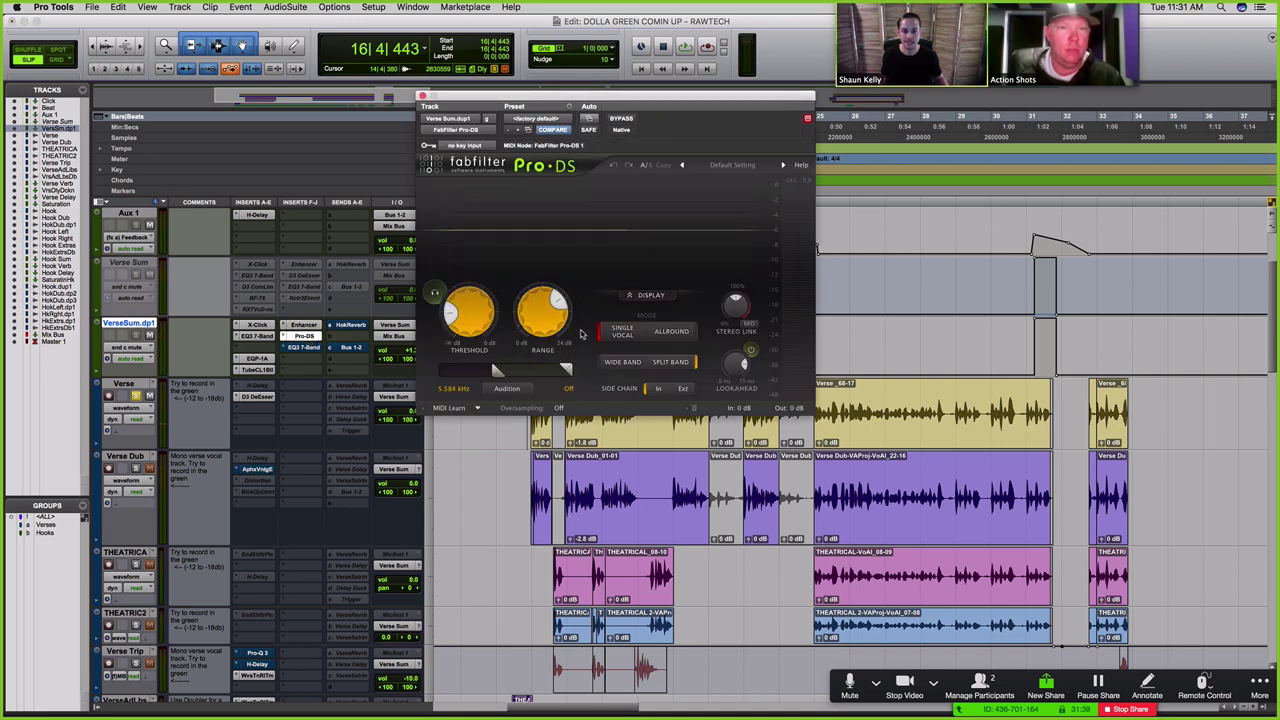
pyautogui.click(306, 348)
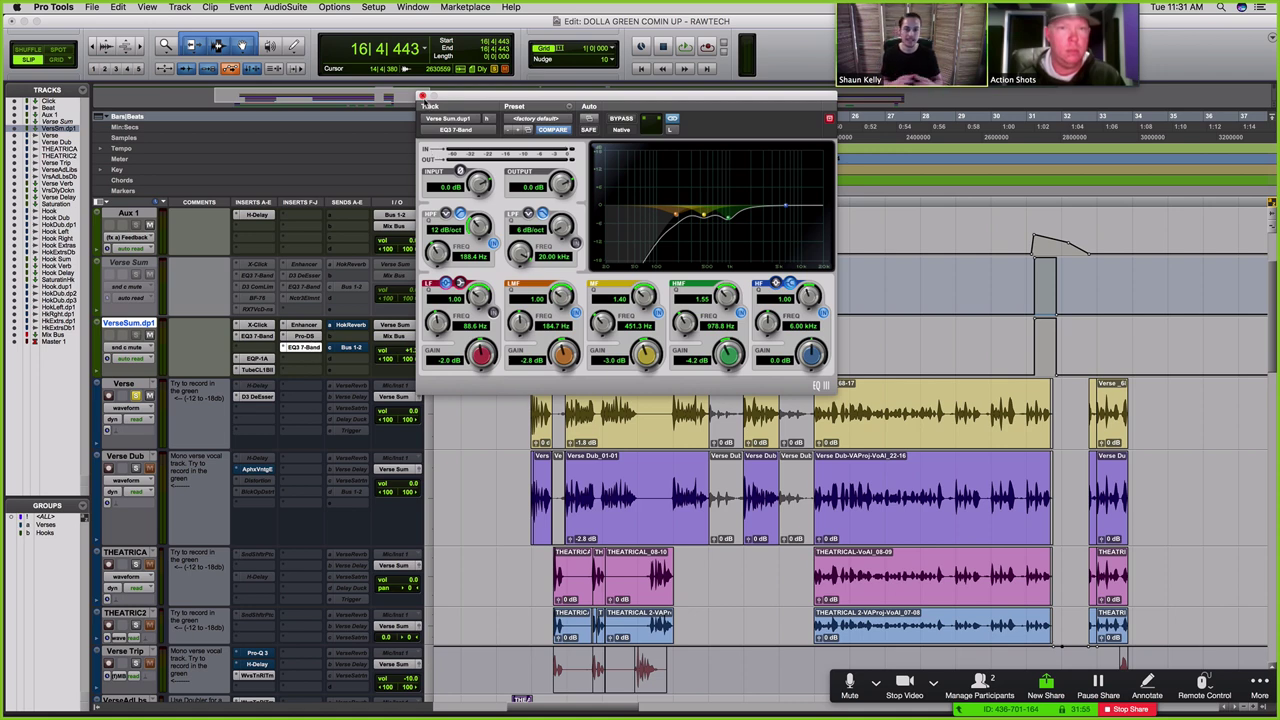
pyautogui.press('space')
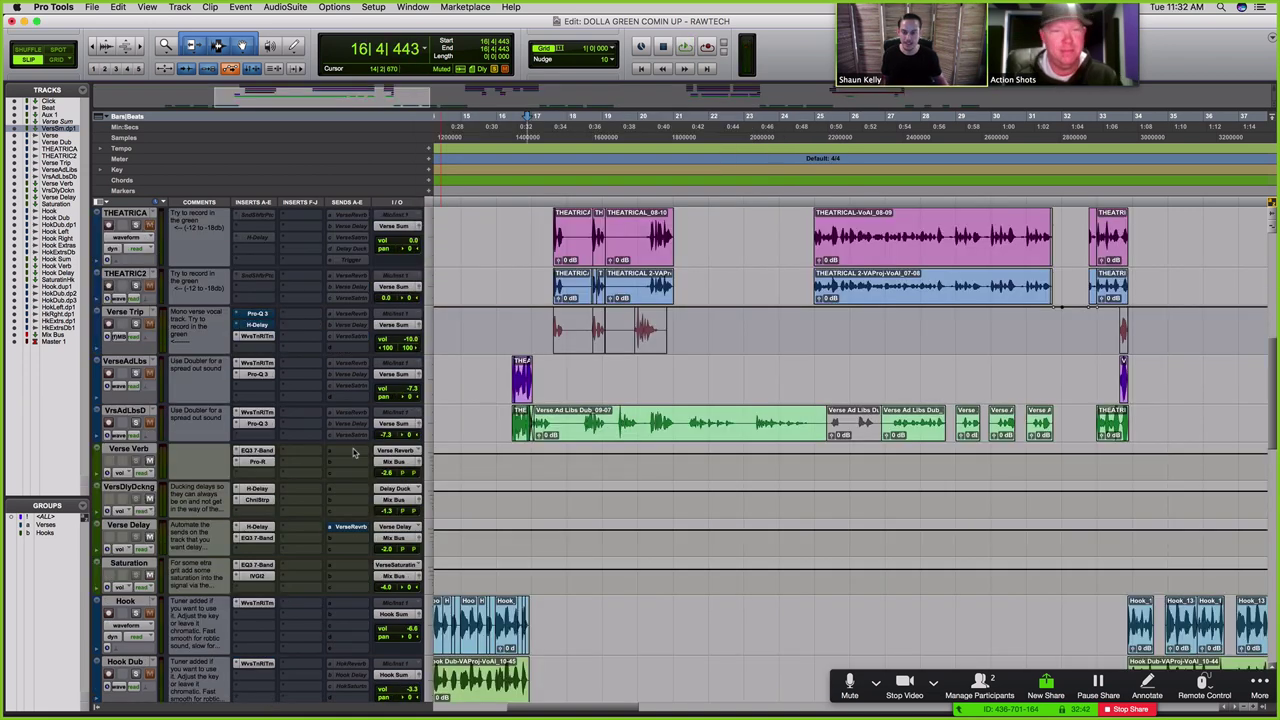
# Step: Look over the inserts and sends on the verse effect returns and the Hook Sum, Hook Verb and Hook Delay tracks
pyautogui.scroll(-10, 355, 460)
pyautogui.scroll(5, 268, 522)
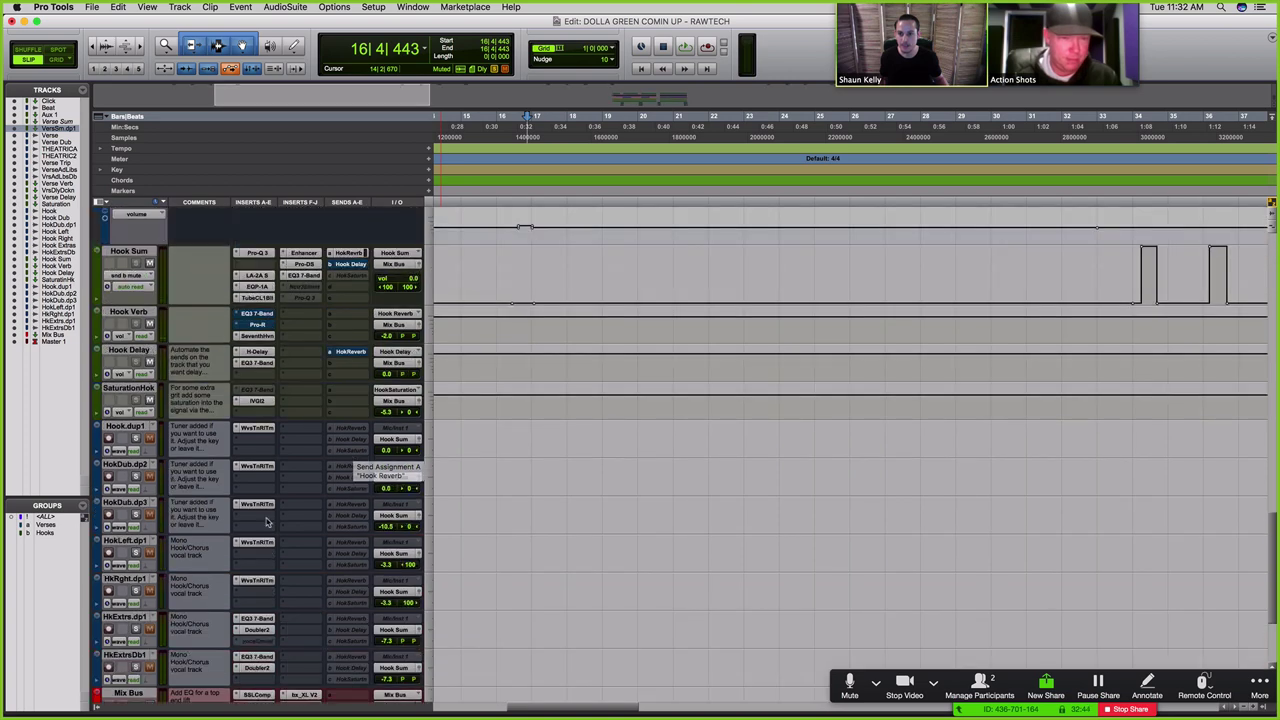
pyautogui.click(262, 385)
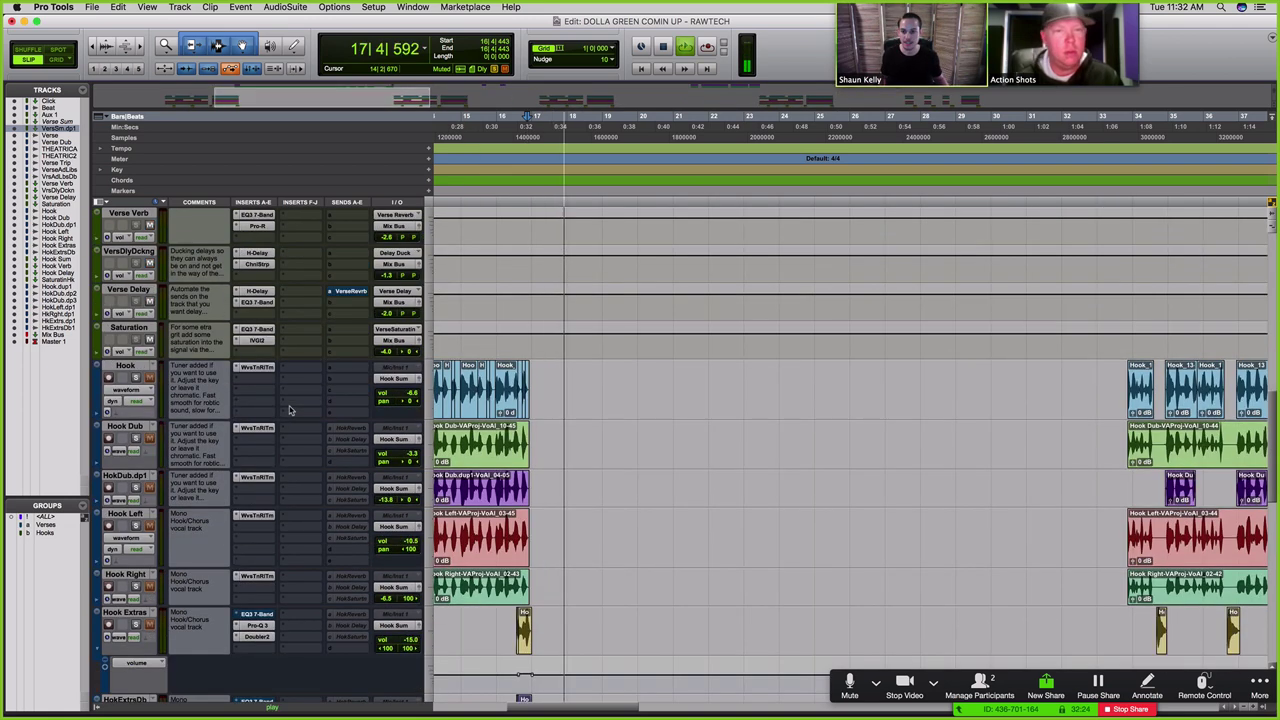
pyautogui.scroll(-10, 290, 410)
pyautogui.scroll(-2, 290, 410)
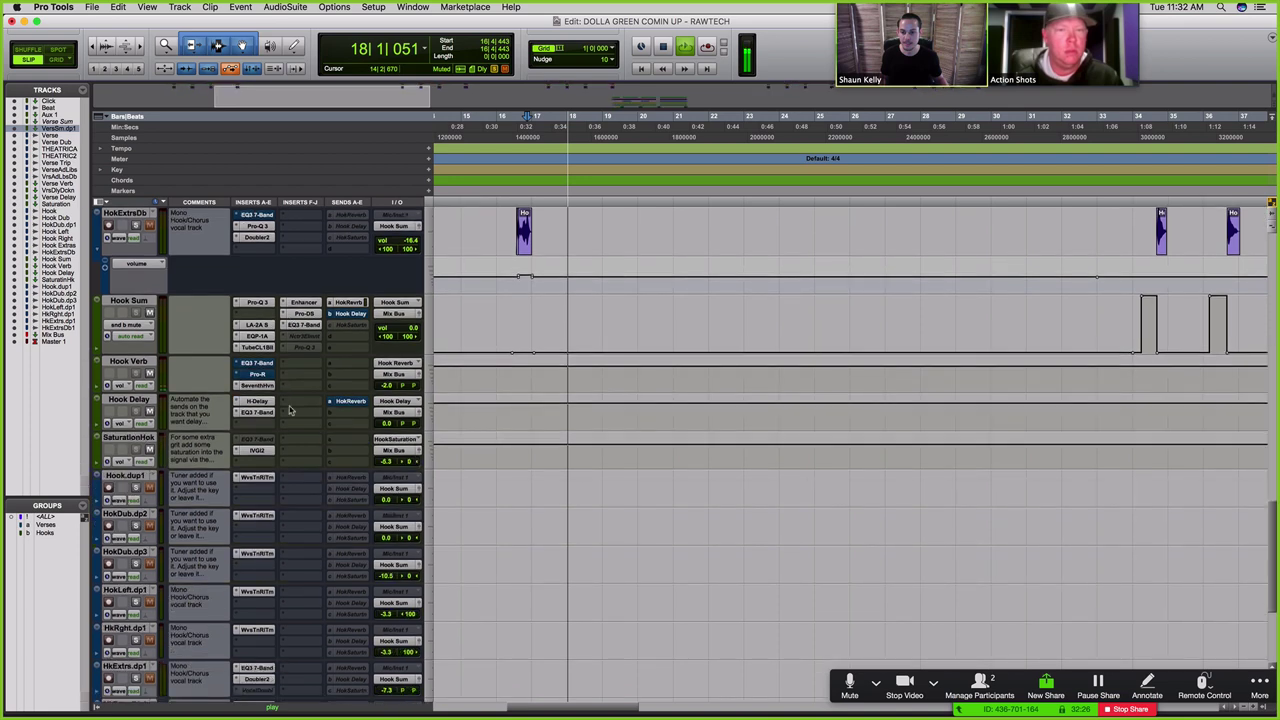
pyautogui.scroll(8, 290, 410)
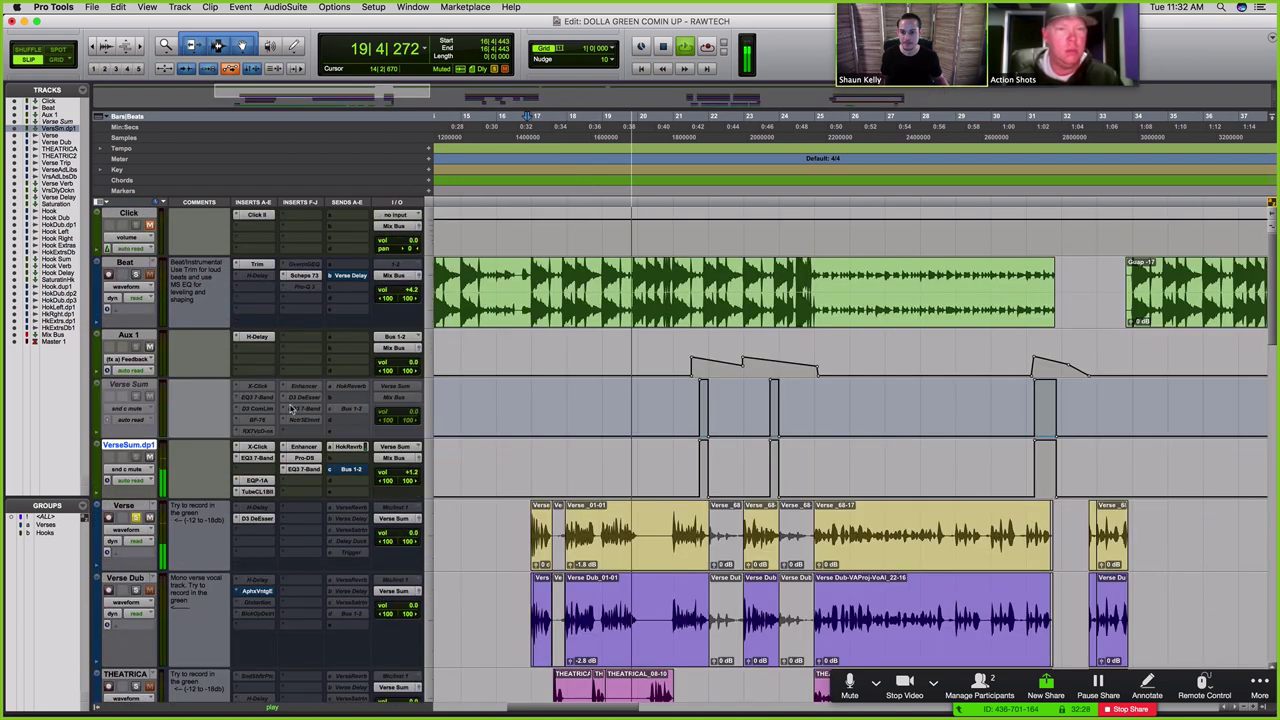
# Step: Examine the Aux 1 feedback and VerseSum.dp1 send mute automation, playing the verse vocal from bar 21
pyautogui.hscroll(5, 580, 477)
pyautogui.hscroll(-2, 580, 477)
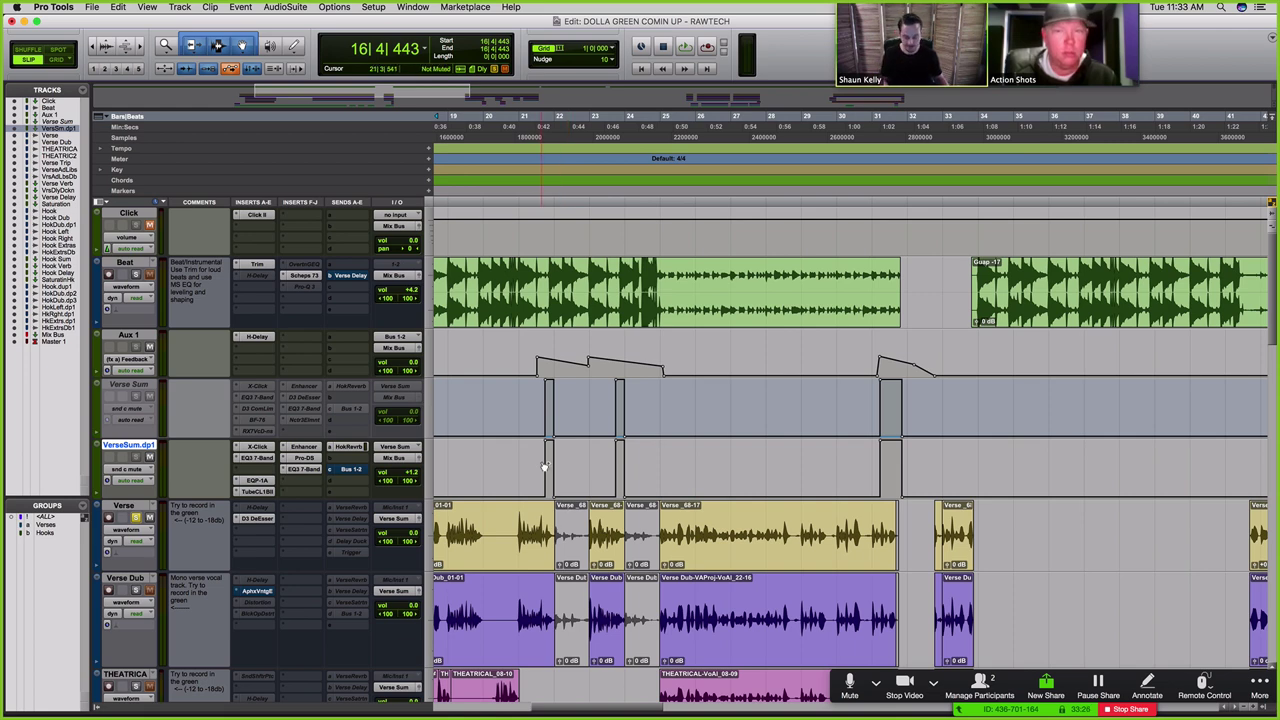
pyautogui.scroll(5, 544, 466)
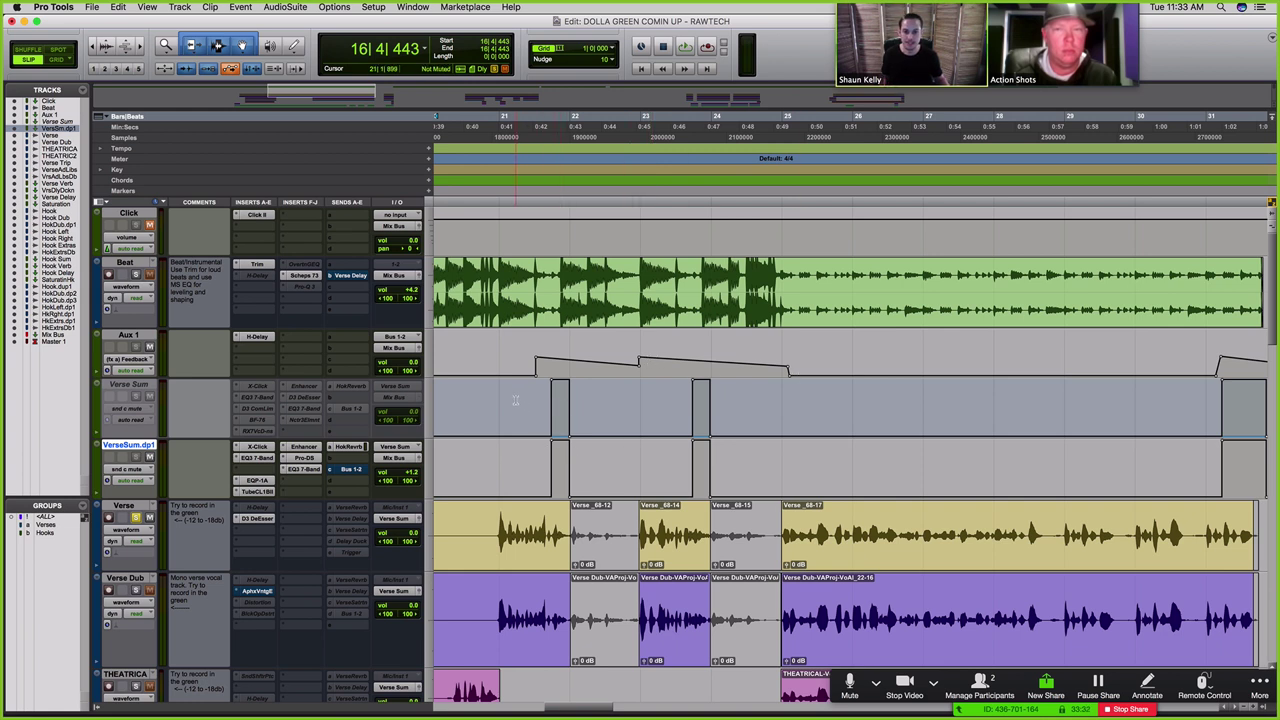
pyautogui.click(516, 400)
pyautogui.press('space')
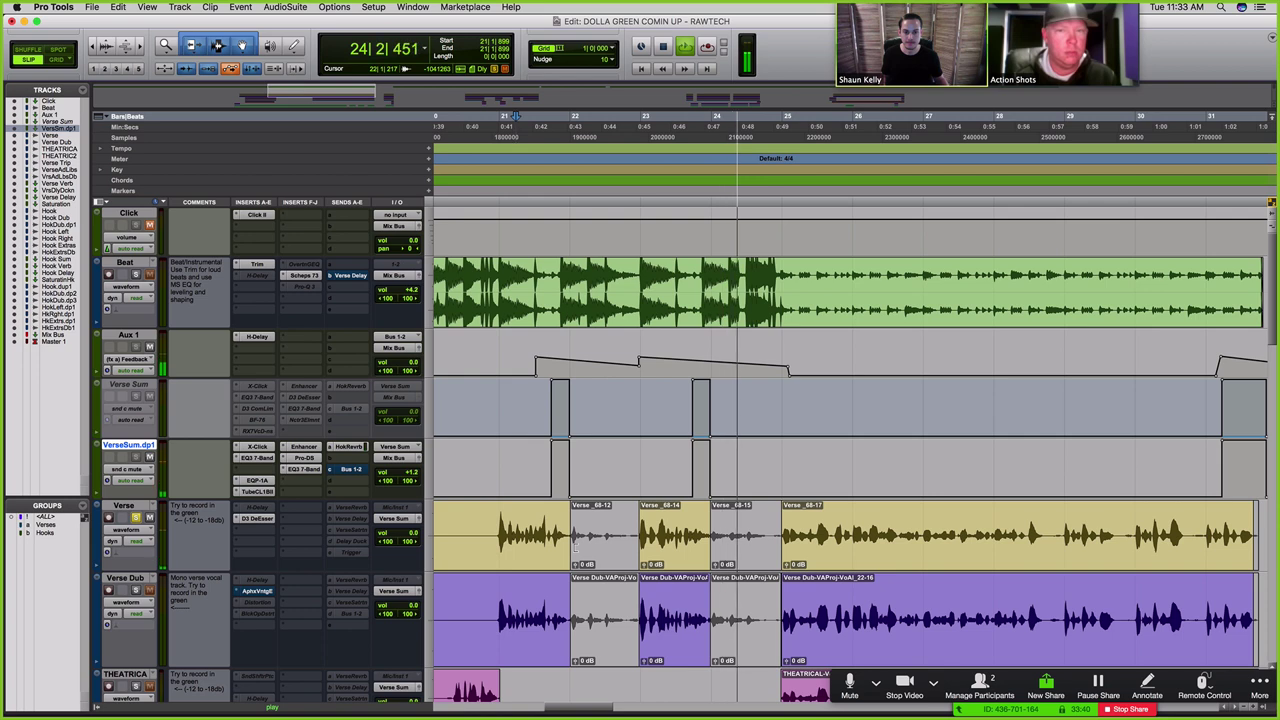
pyautogui.press('space')
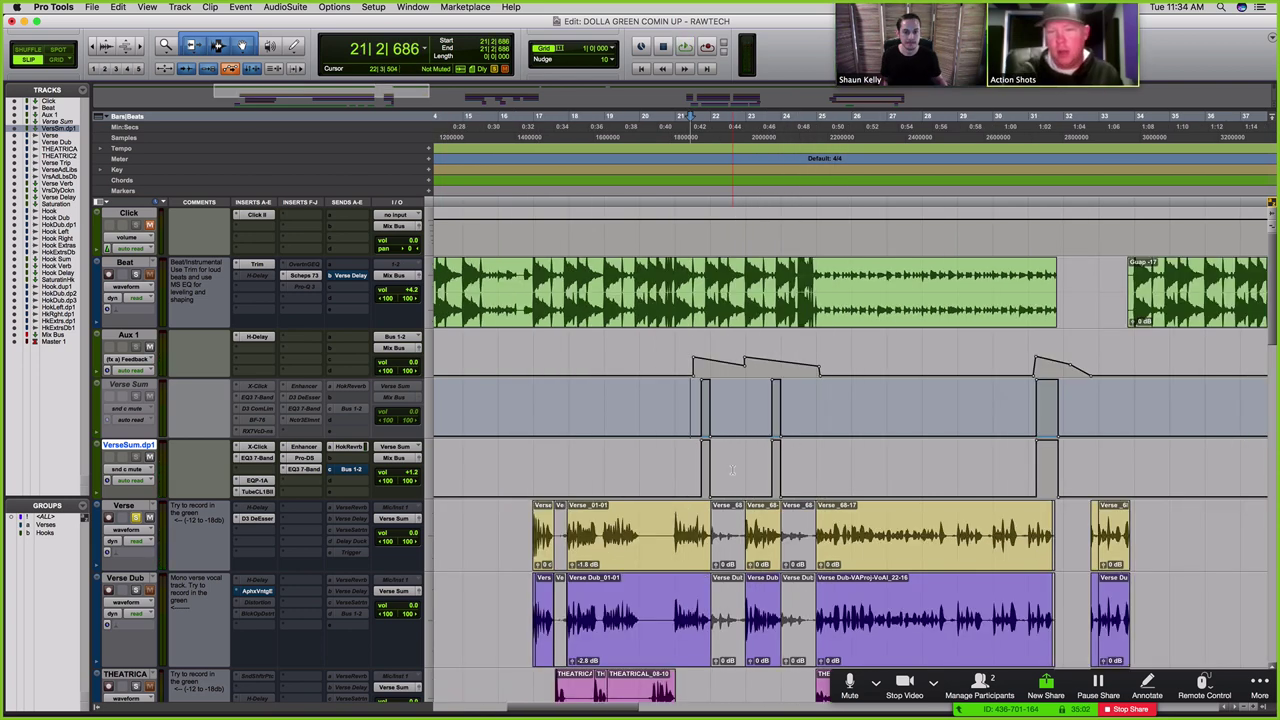
# Step: Toggle the mute of the short Verse clip at bar 22 and restore it, leaving the clip selected
pyautogui.hscroll(2, 704, 471)
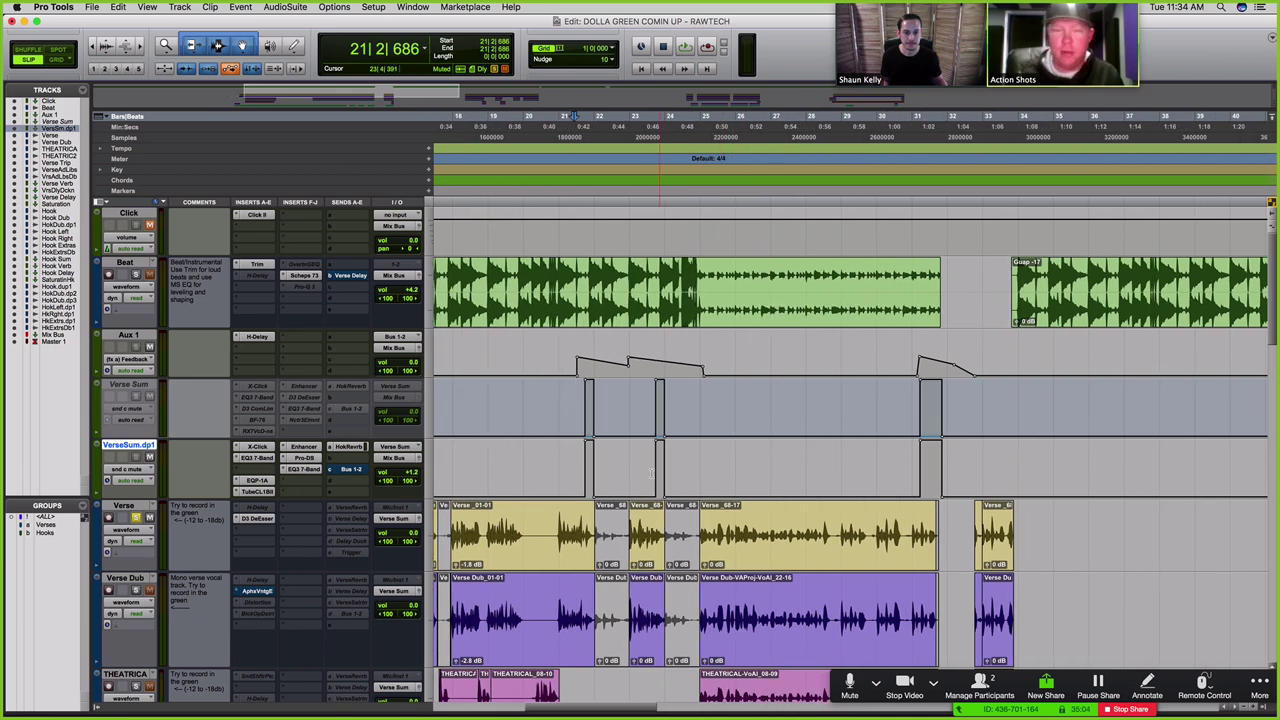
pyautogui.click(611, 540)
pyautogui.press('super+m')
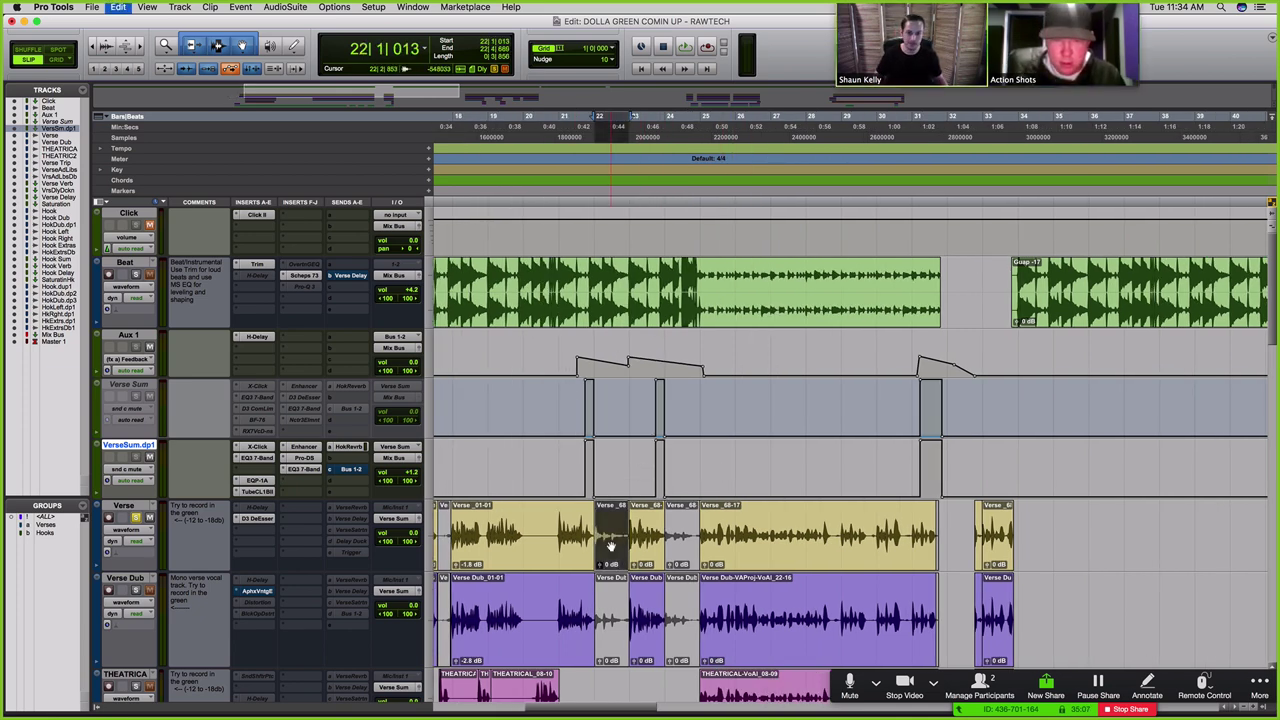
pyautogui.click(613, 462)
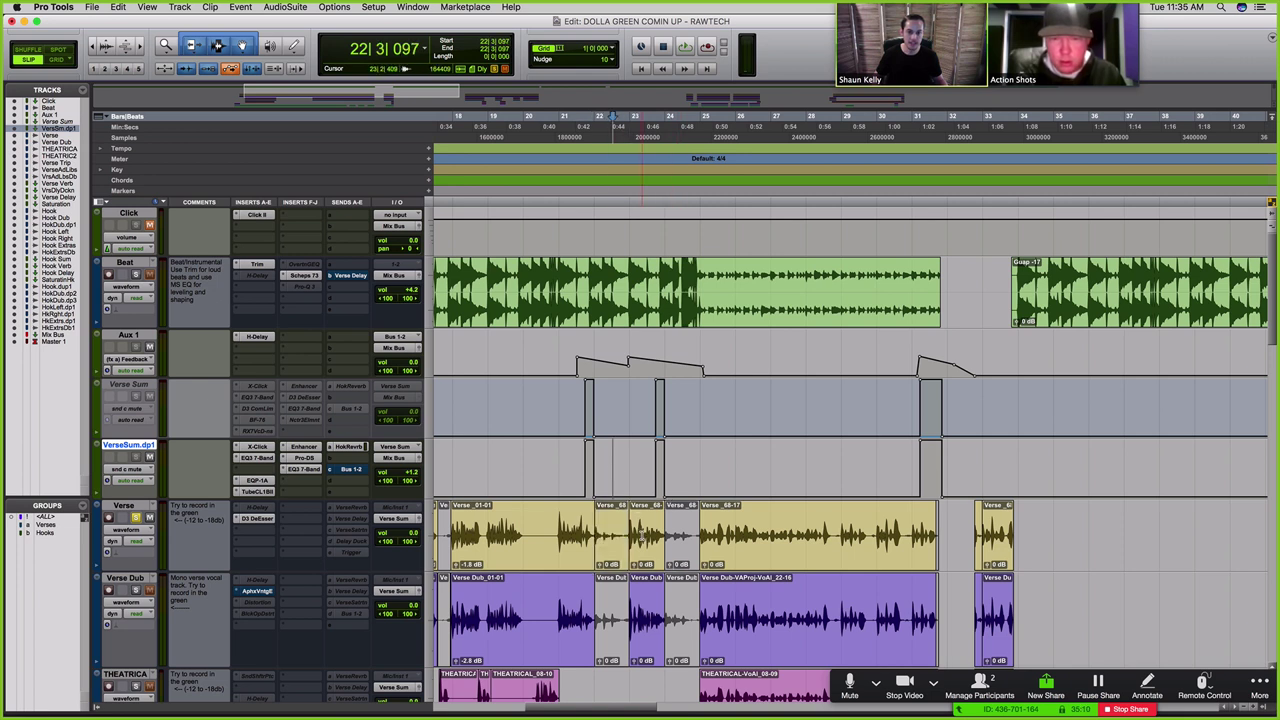
pyautogui.click(613, 545)
pyautogui.press('super+m')
pyautogui.click(616, 465)
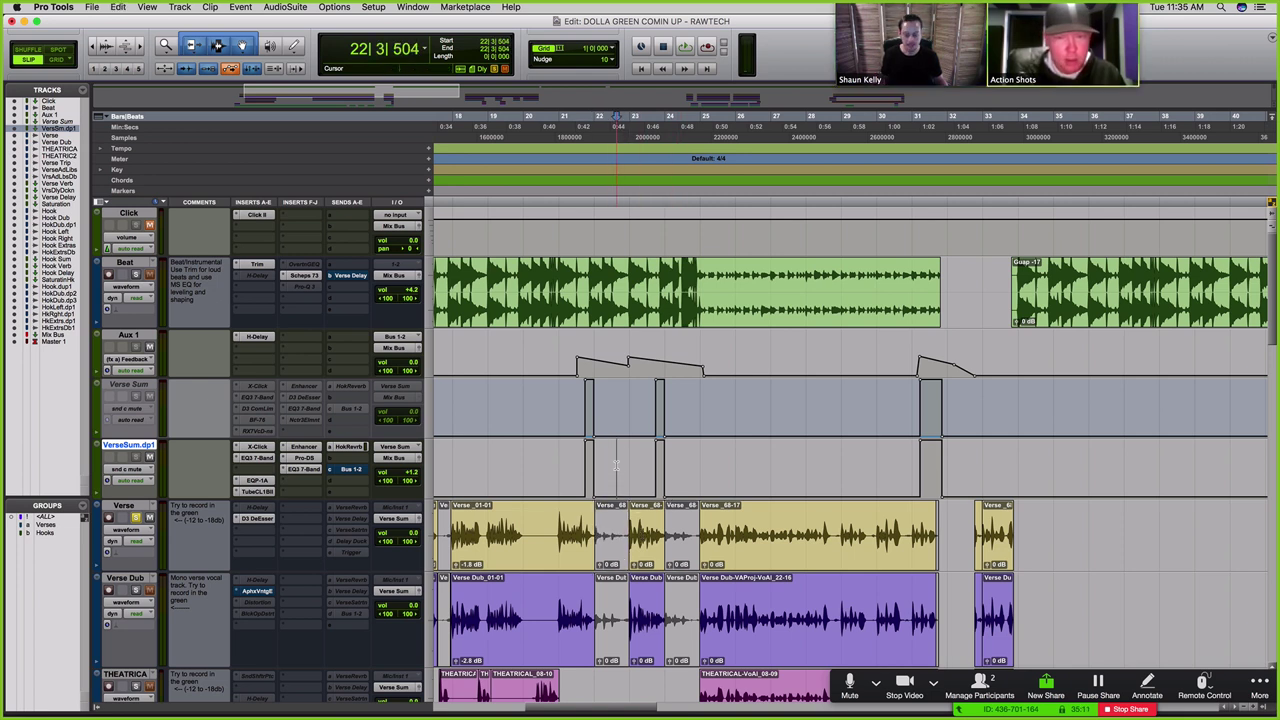
pyautogui.click(613, 545)
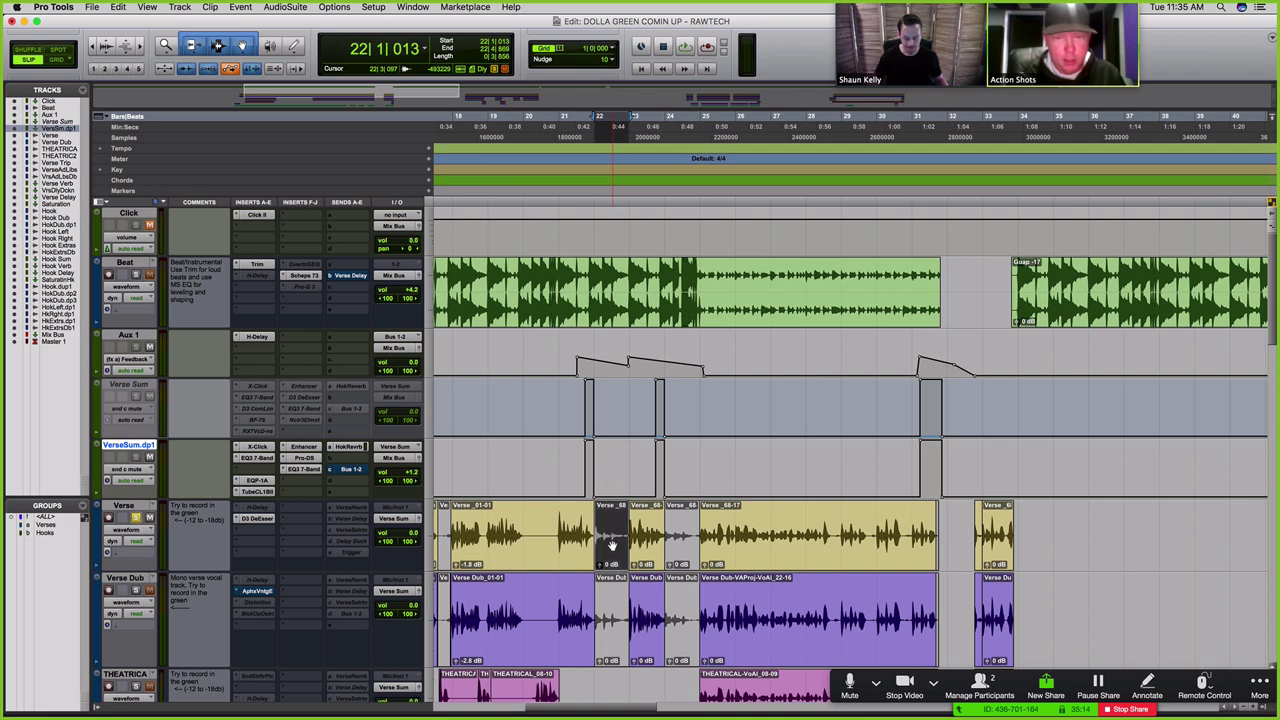
# Step: Look over the hook and verse clip layout and the send mute automation across the song's sections
pyautogui.press('super+bracketright')
pyautogui.press('super+bracketright')
pyautogui.press('super+bracketright')
pyautogui.hscroll(2, 676, 548)
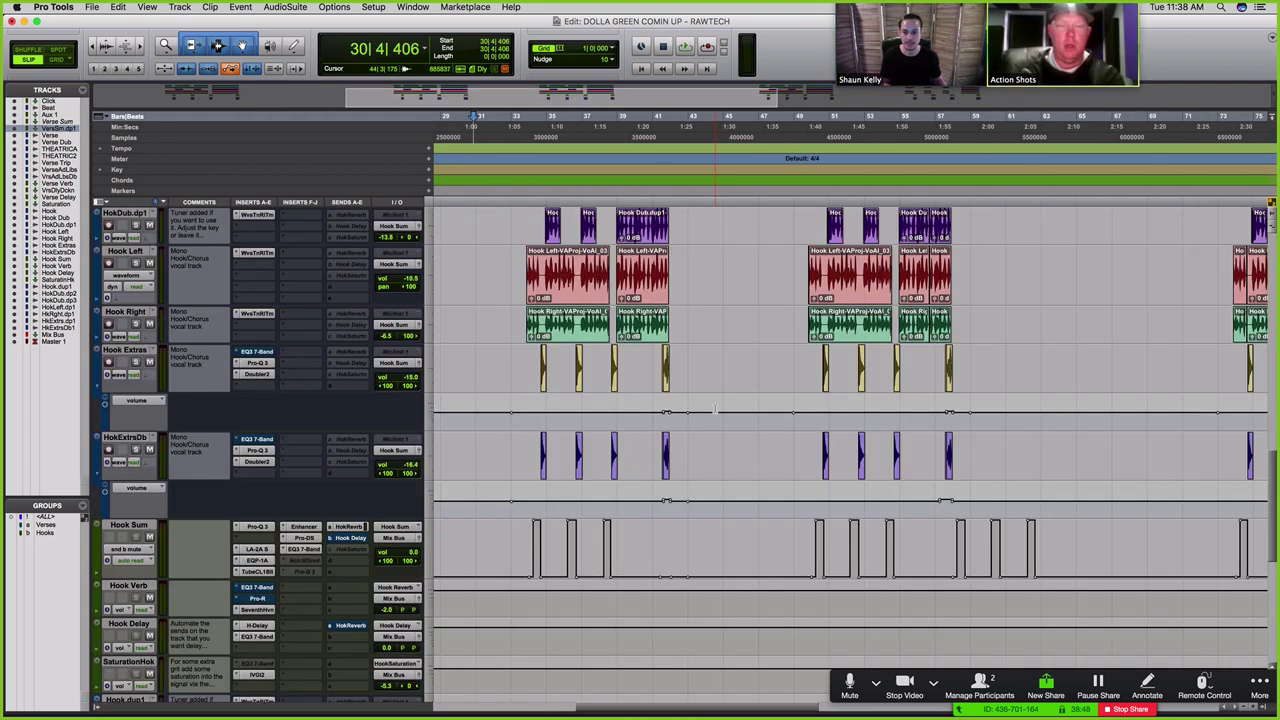
pyautogui.scroll(10, 714, 410)
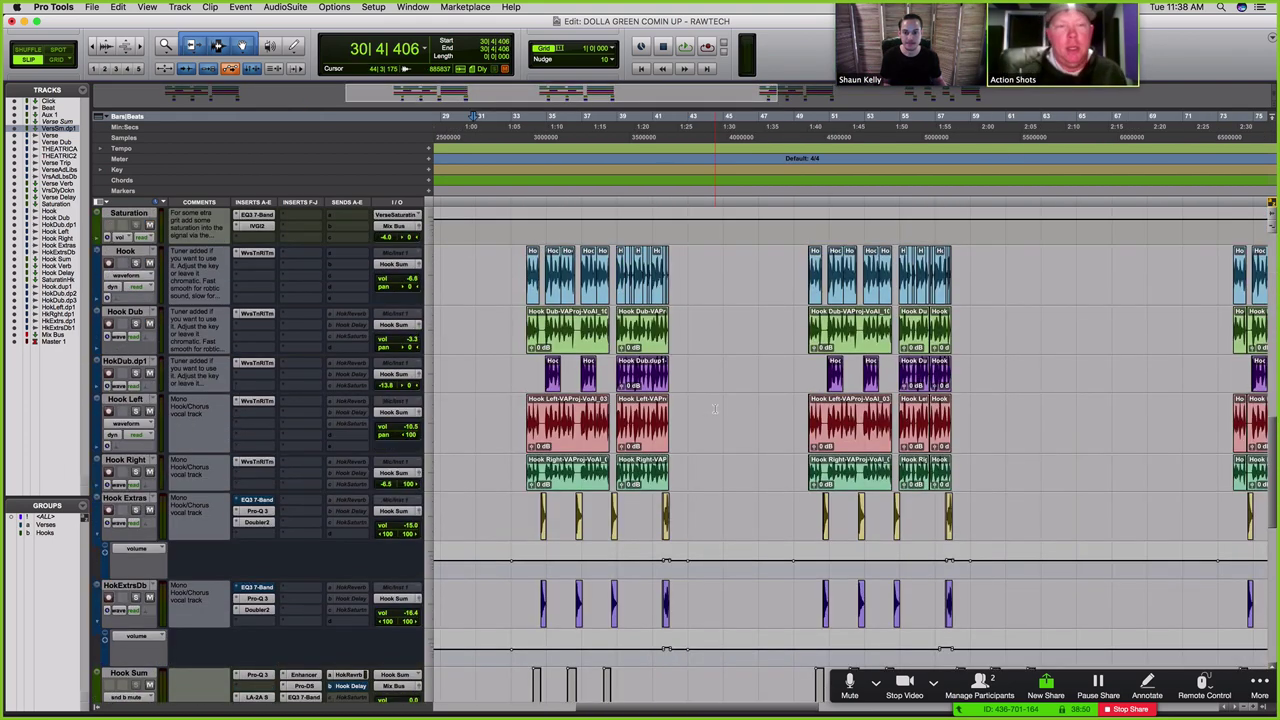
pyautogui.scroll(10, 714, 410)
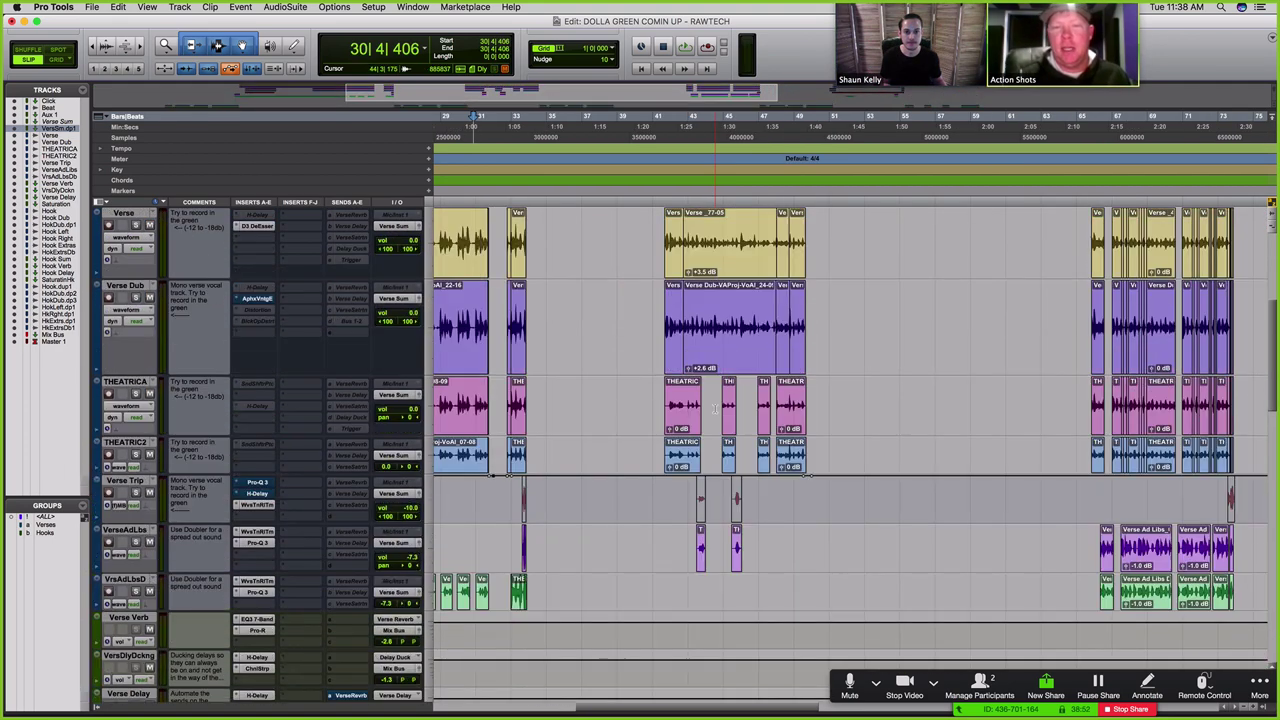
pyautogui.hscroll(-5, 714, 408)
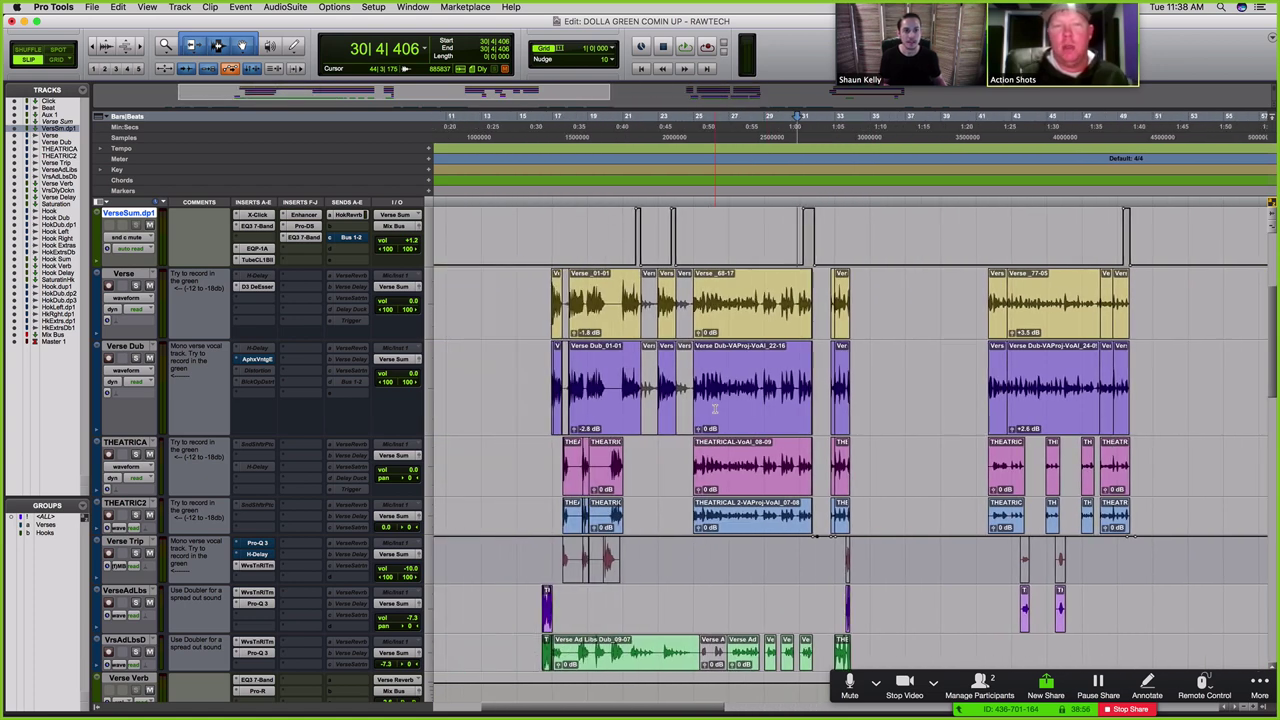
pyautogui.scroll(3, 714, 408)
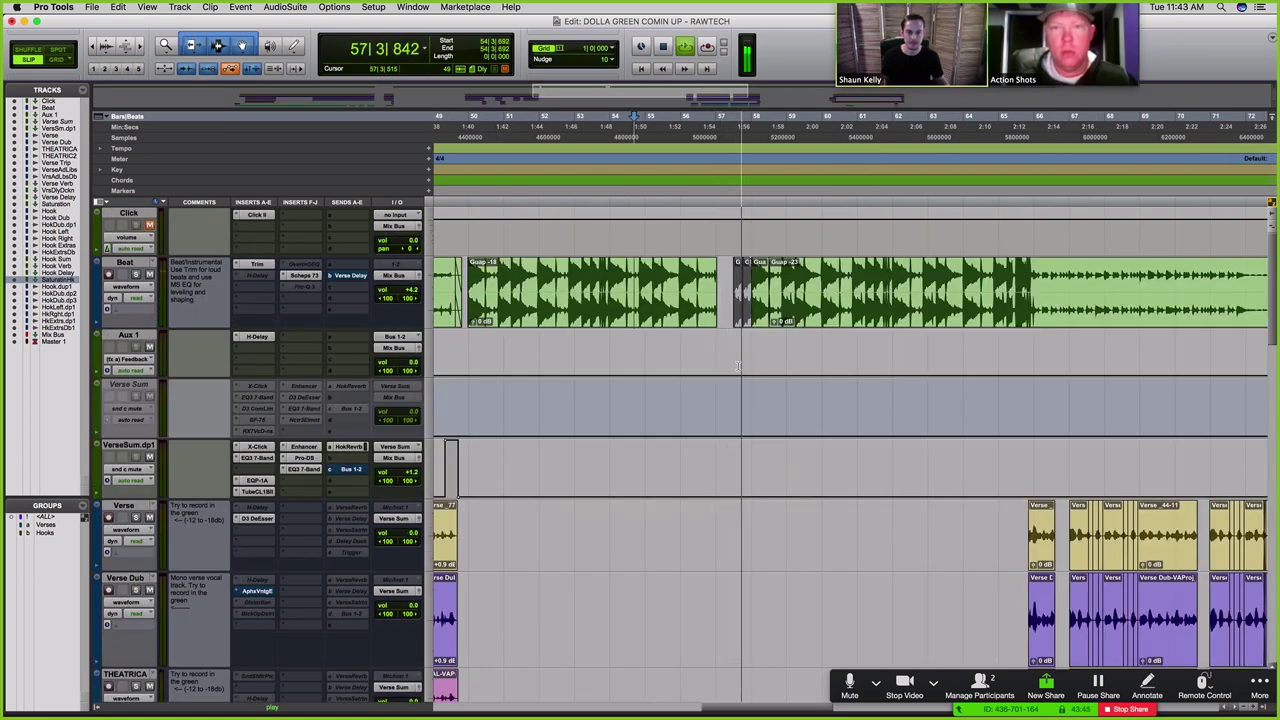
# Step: Select the short Beat clip at bar 57, beat 4, and play the beat transition from the end of bar 55
pyautogui.press('space')
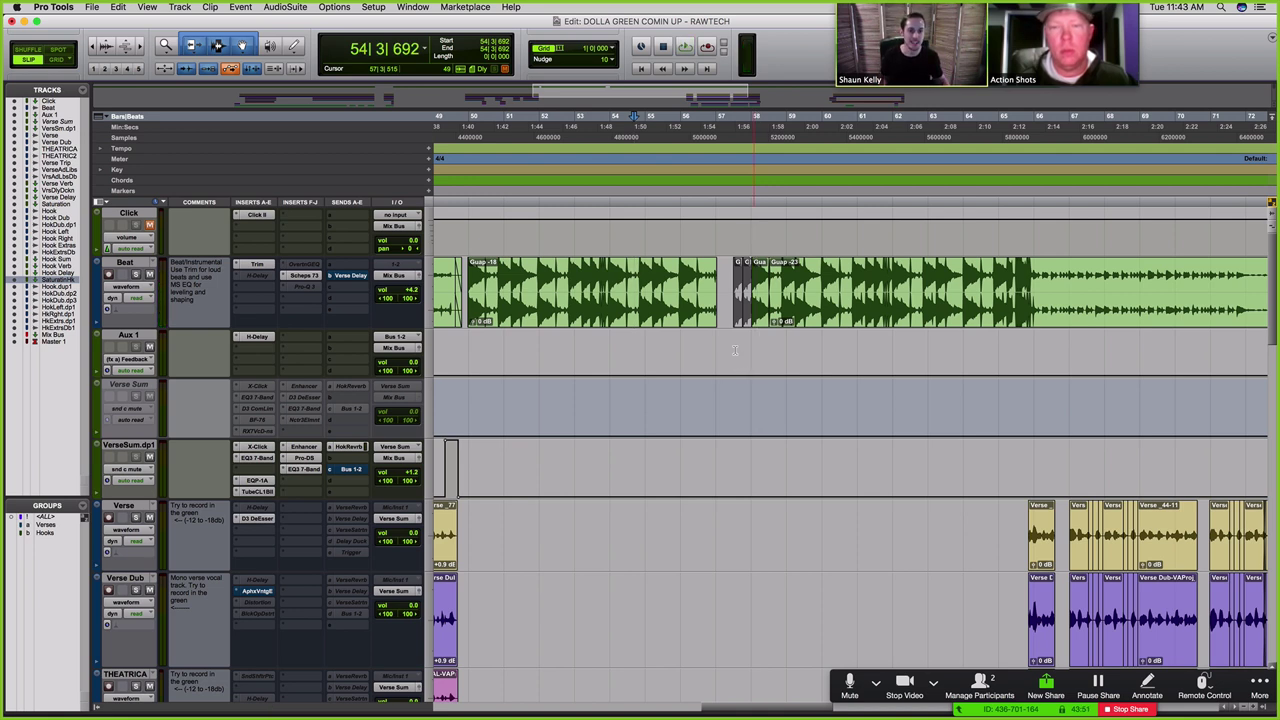
pyautogui.click(746, 321)
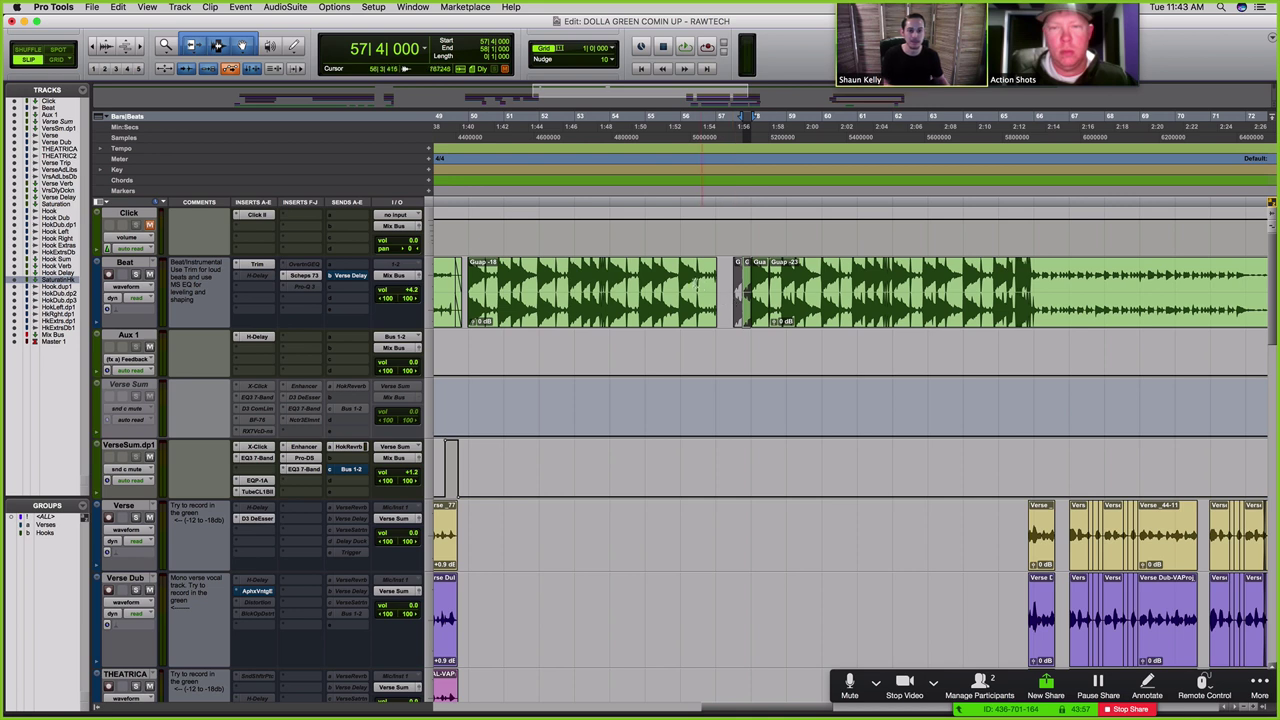
pyautogui.click(680, 277)
pyautogui.press('space')
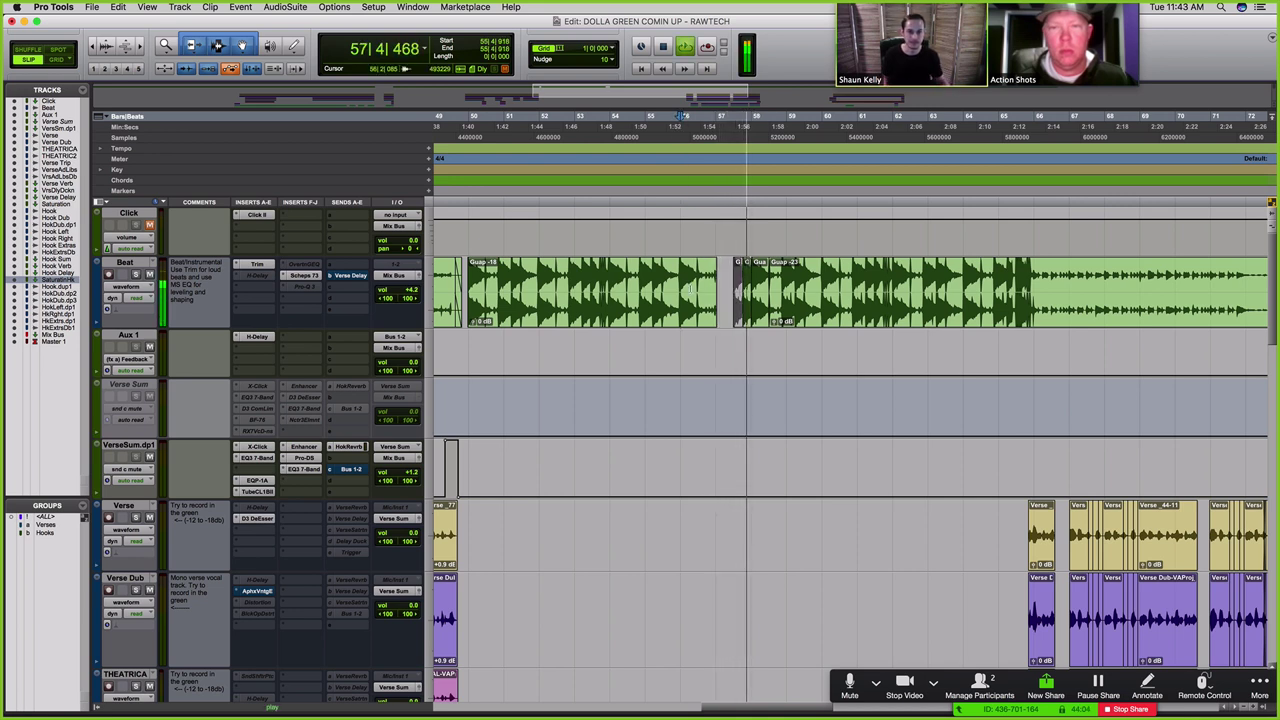
pyautogui.press('space')
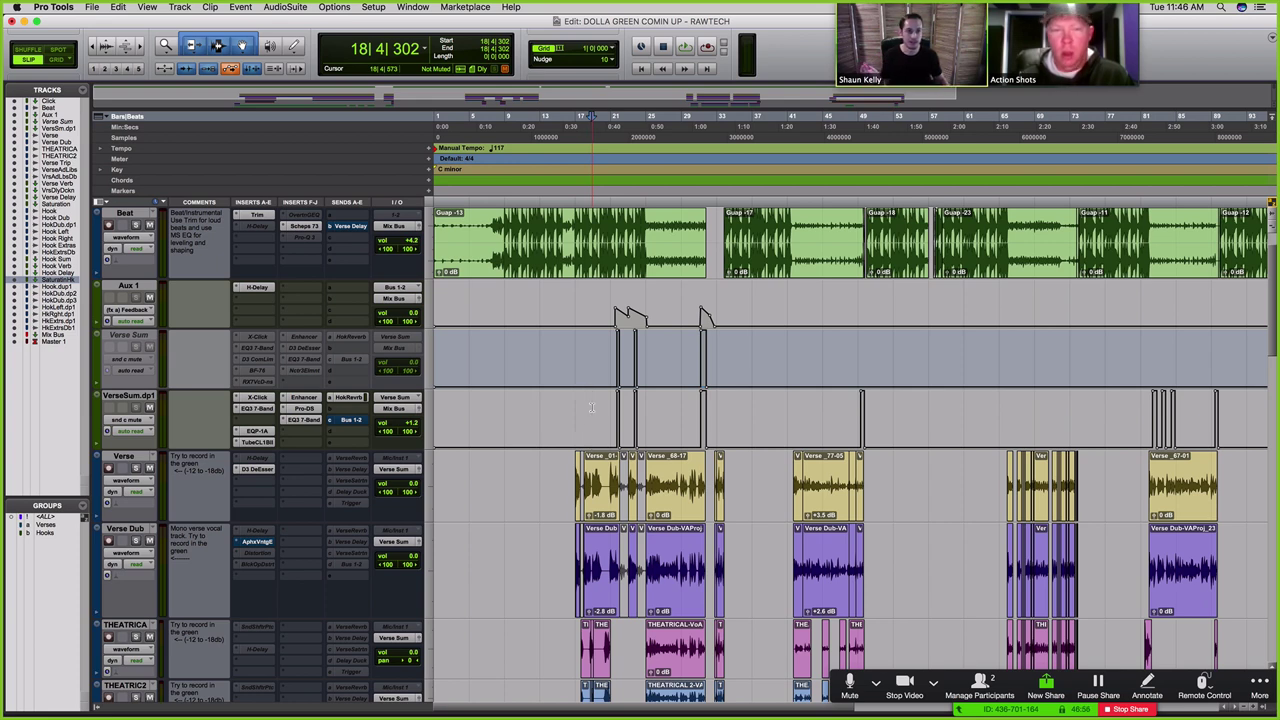
# Step: Go to the Mix Bus track and play the mix from bar 18 with its insert plug-ins bypassed
pyautogui.scroll(-2, 597, 427)
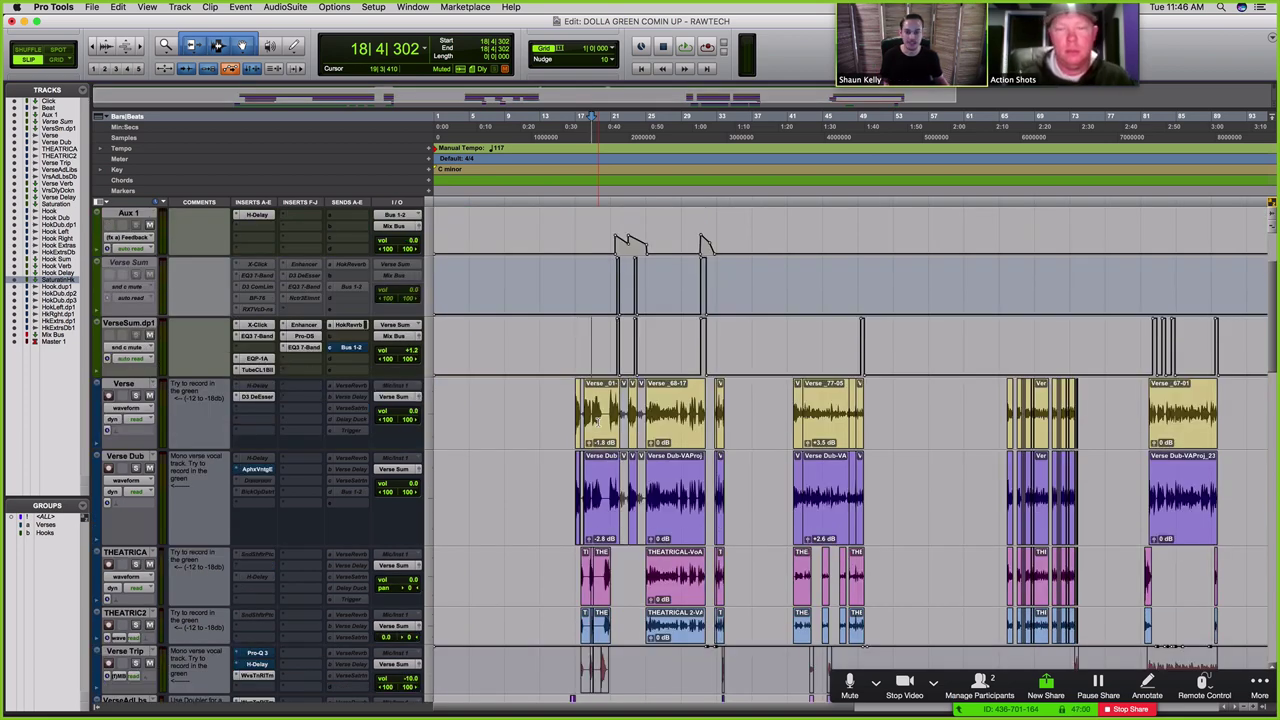
pyautogui.scroll(-3, 597, 421)
pyautogui.scroll(-15, 597, 421)
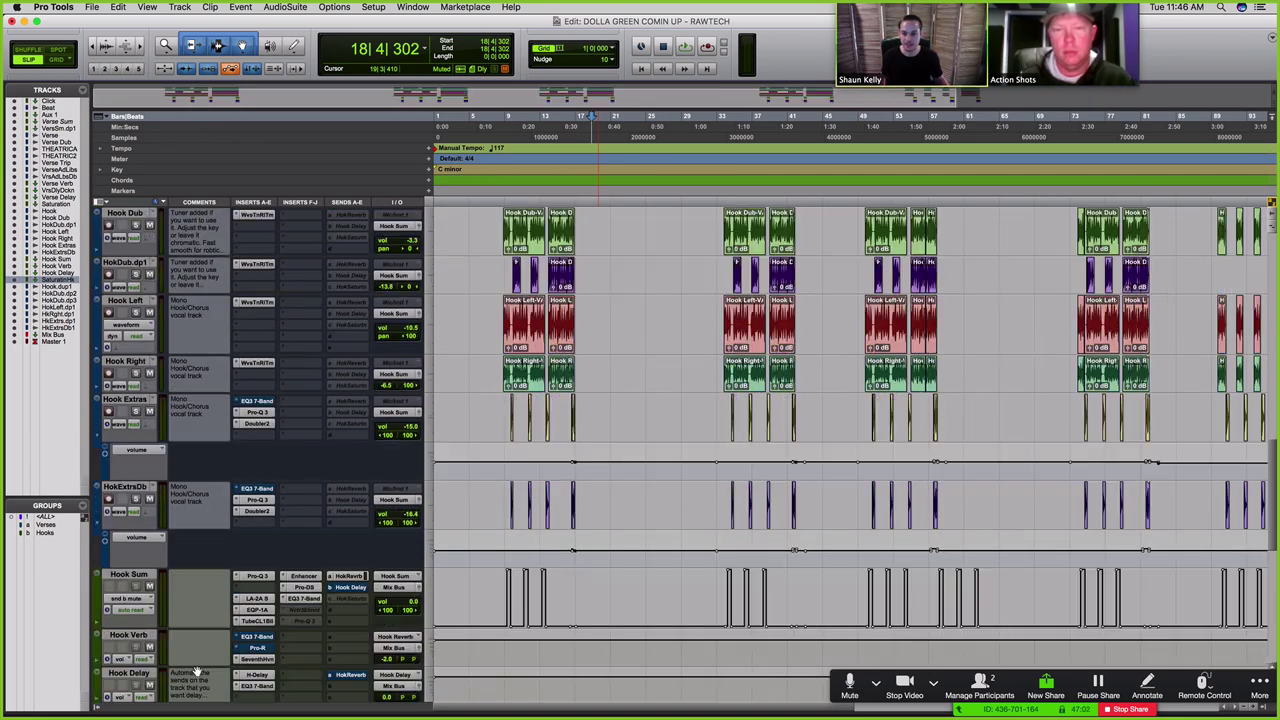
pyautogui.scroll(-10, 250, 647)
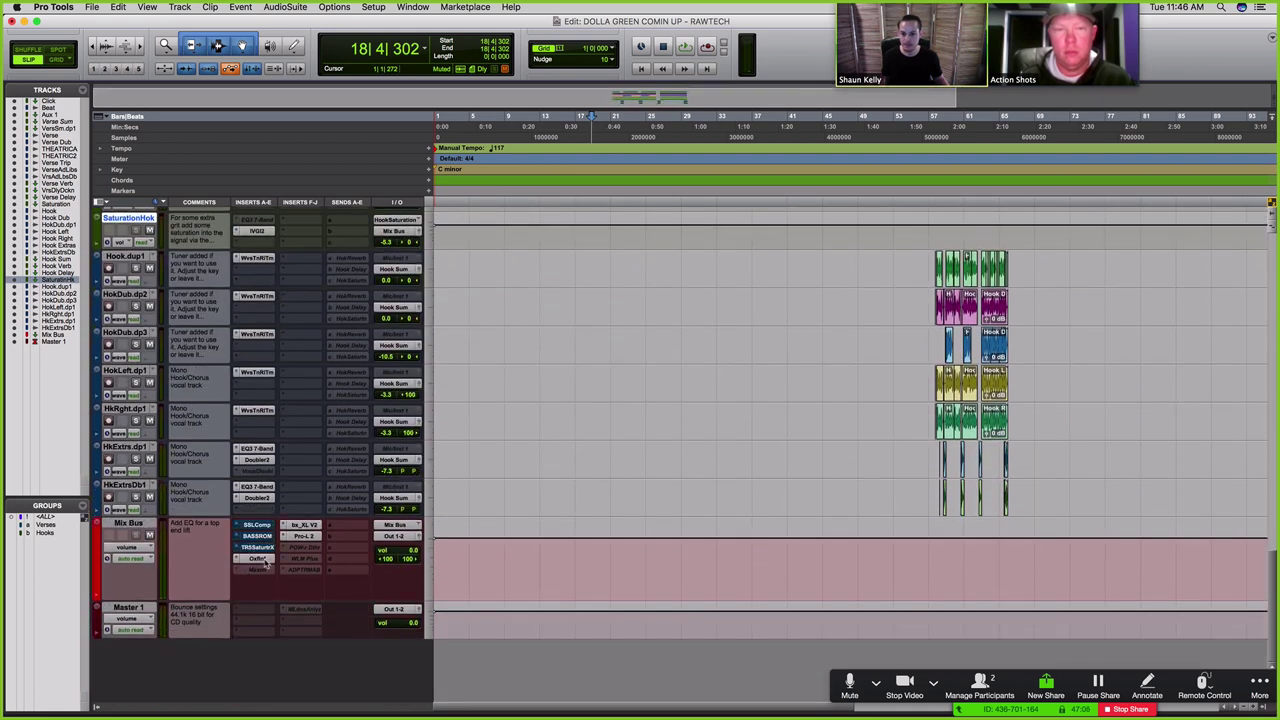
pyautogui.press('space')
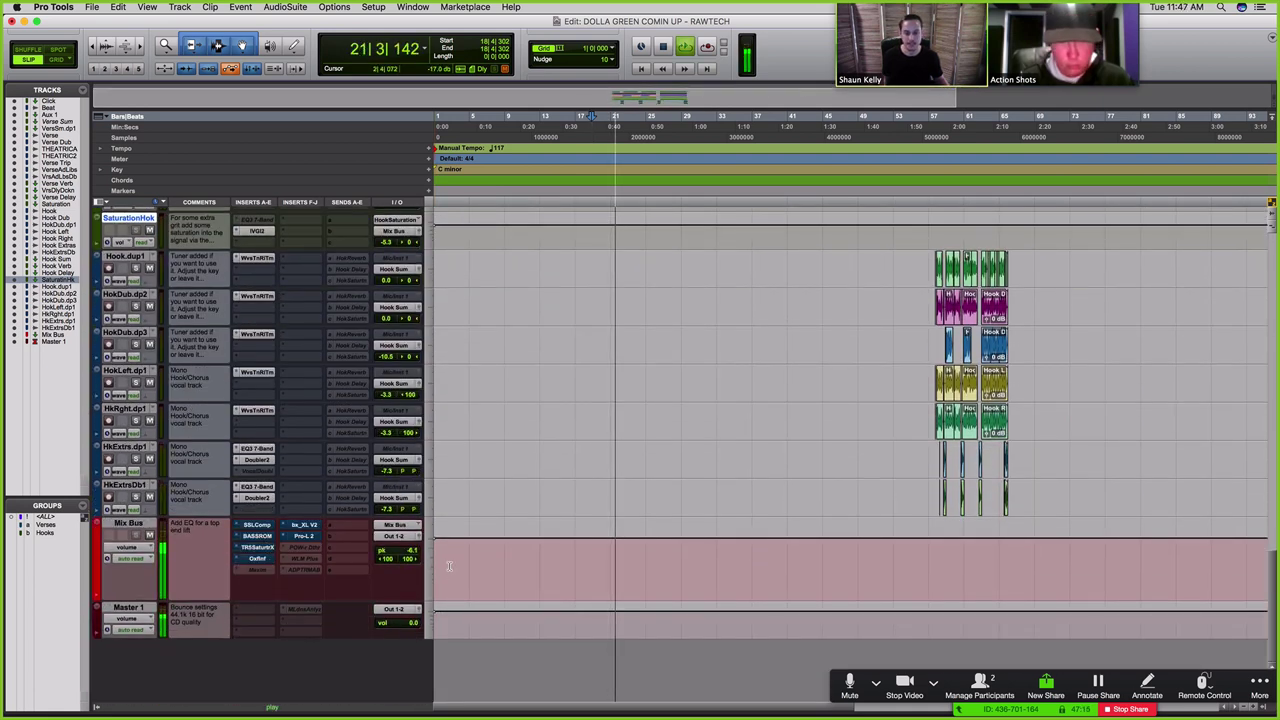
pyautogui.press('space')
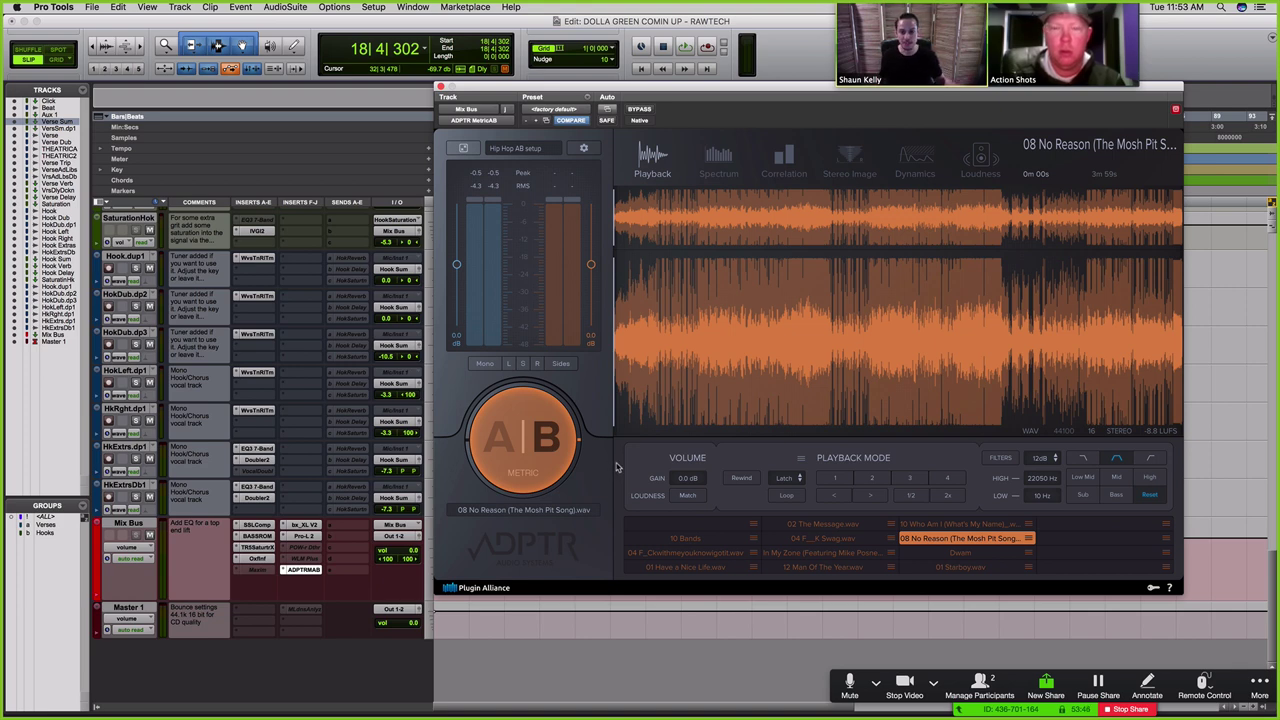
# Step: Move the Mix Bus ADPTR MetricAB insert up one slot into the WLM Plus position
pyautogui.moveTo(302, 571); pyautogui.dragTo(305, 558)
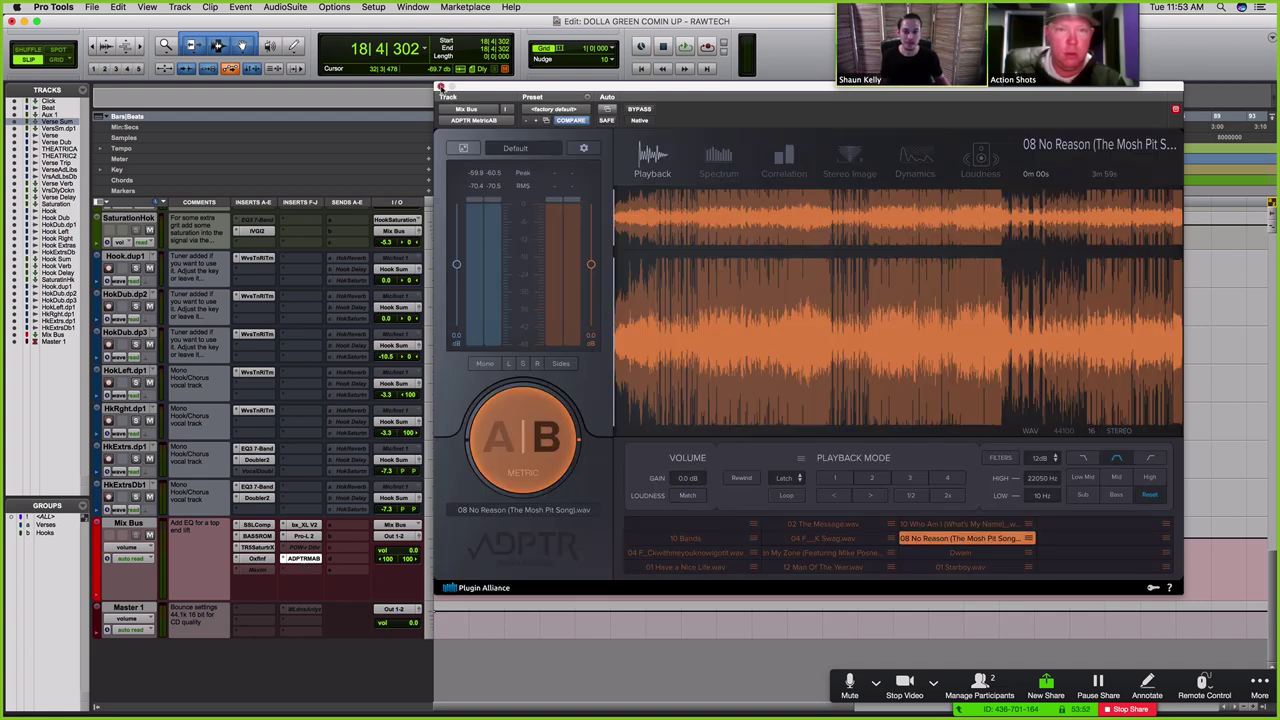
# Step: Insert the multichannel S1 Imager plug-in in the empty slot below ADPTR MetricAB on the Mix Bus and lower its Width
pyautogui.click(440, 88)
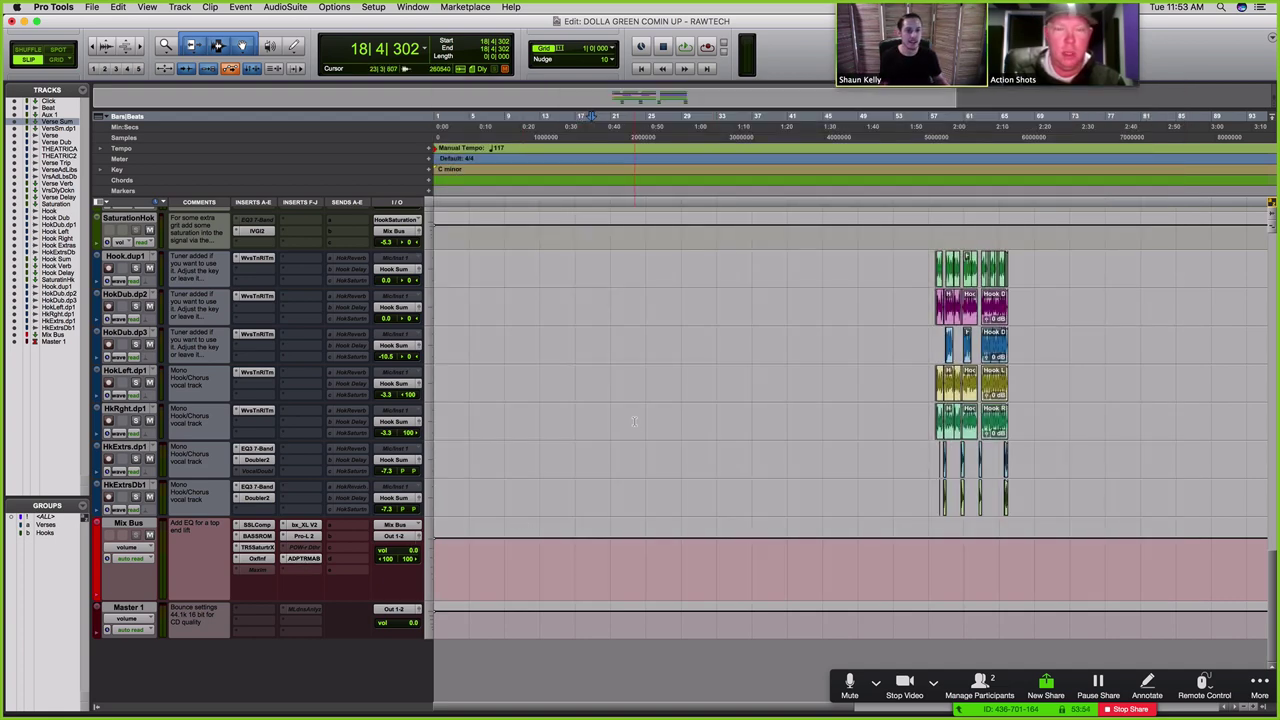
pyautogui.click(284, 573)
pyautogui.moveTo(340, 595)
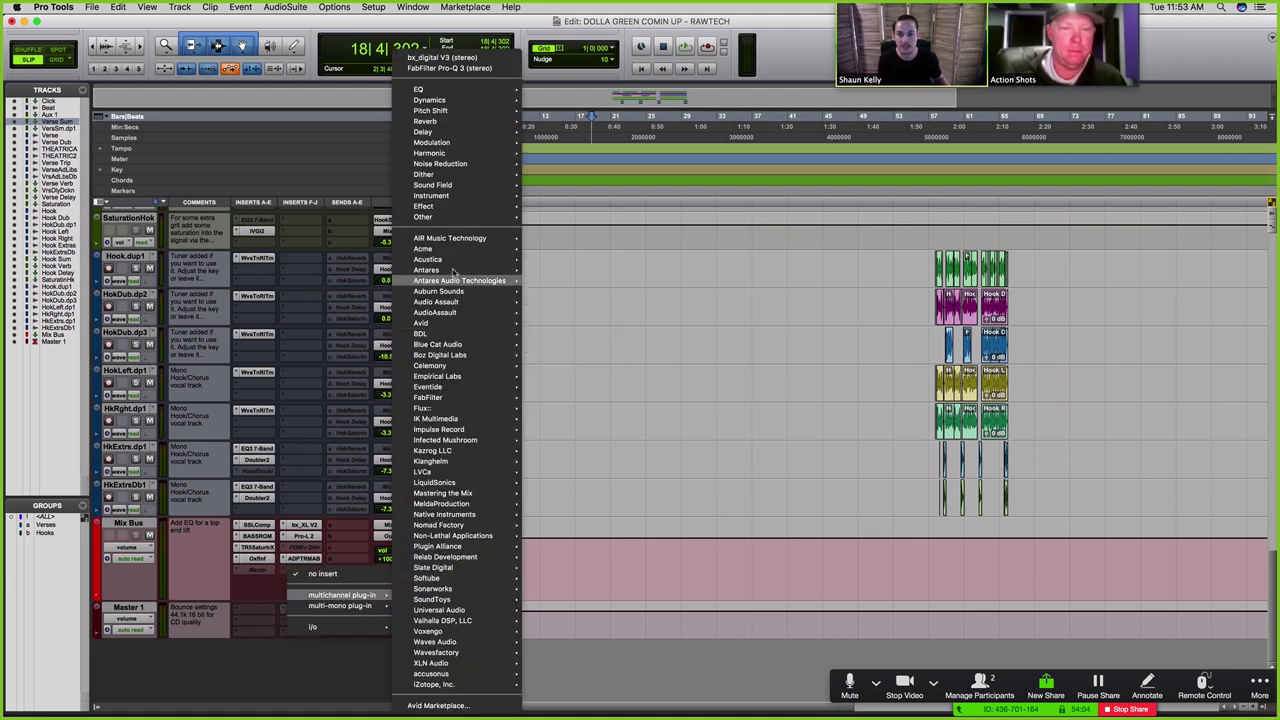
pyautogui.moveTo(452, 190)
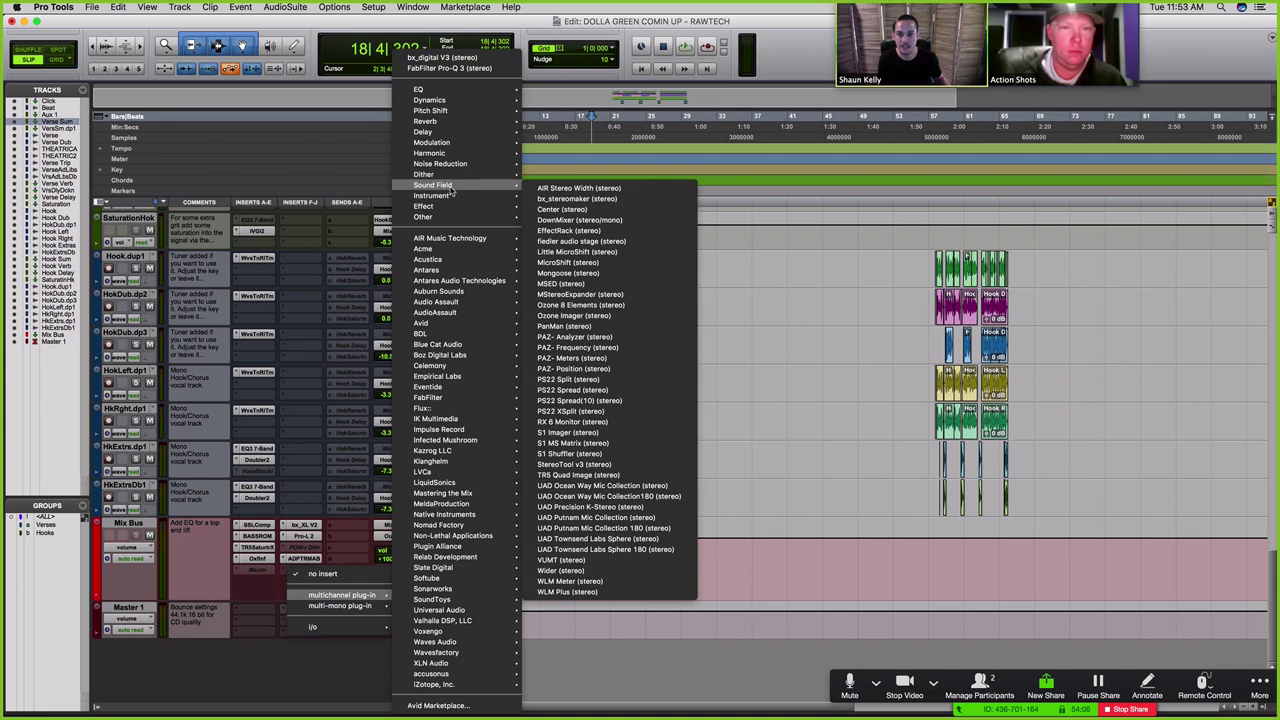
pyautogui.click(628, 434)
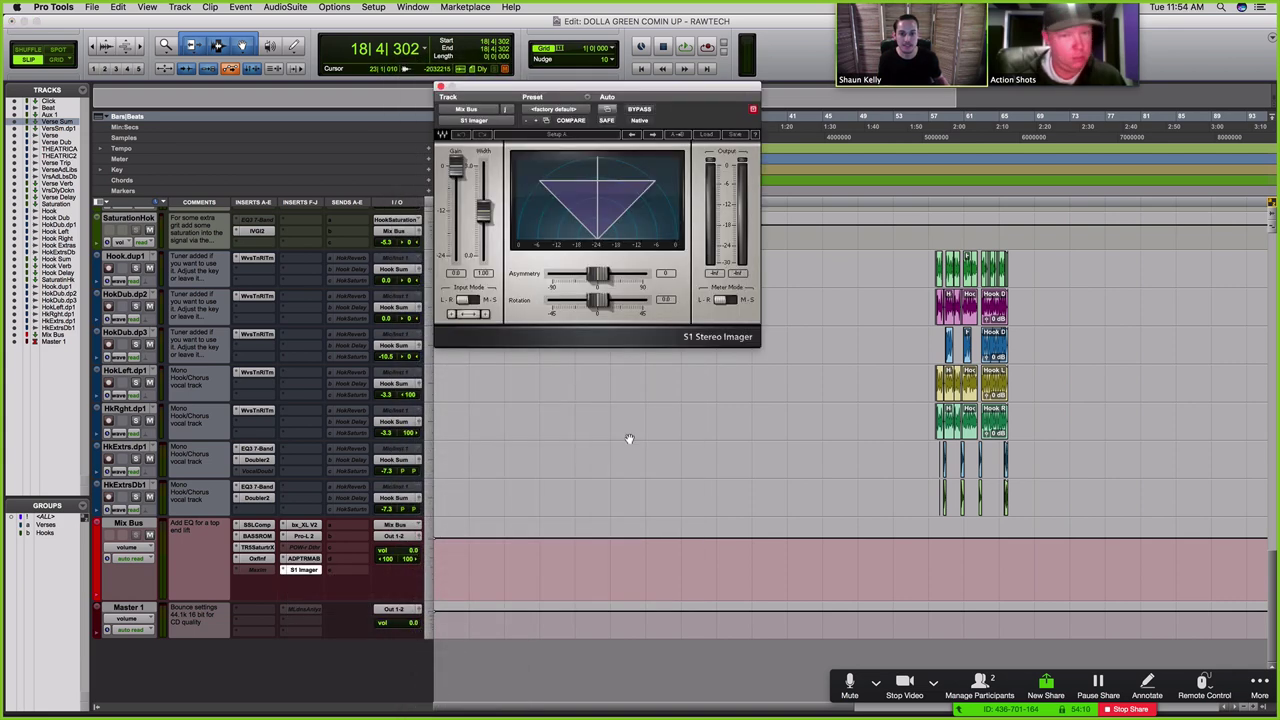
pyautogui.moveTo(618, 87); pyautogui.dragTo(643, 240)
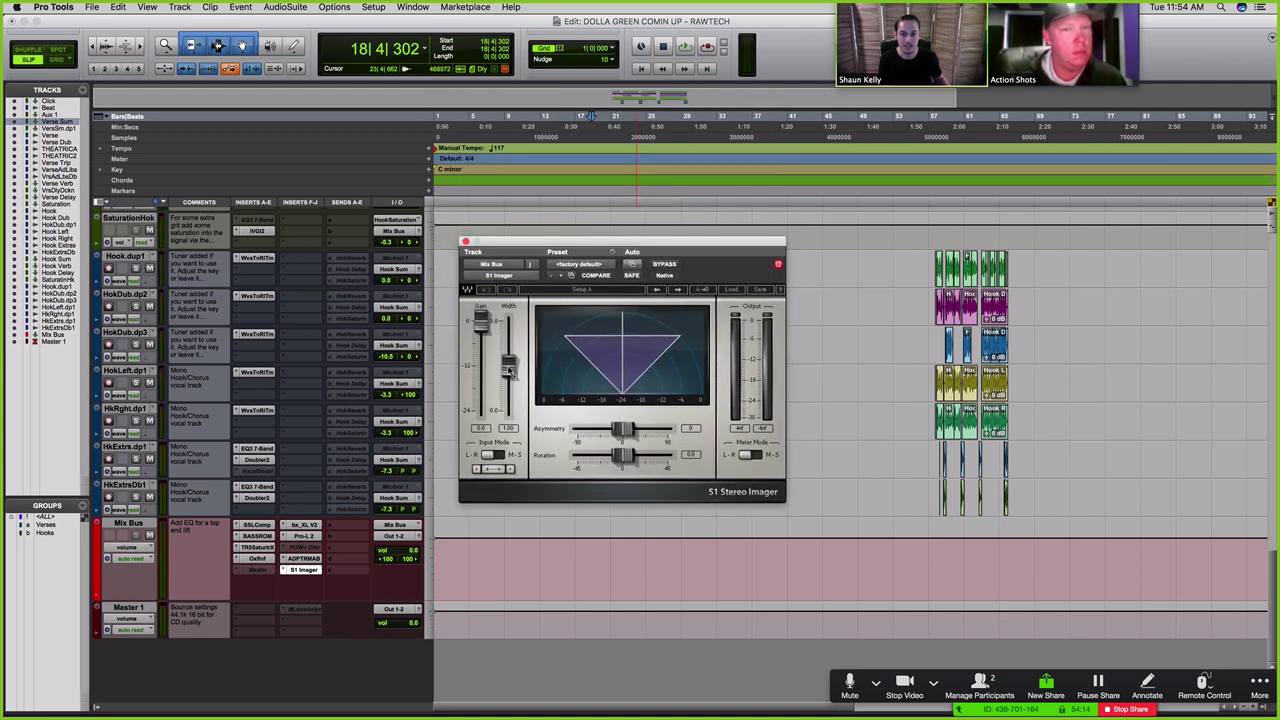
pyautogui.moveTo(509, 364); pyautogui.dragTo(509, 414)
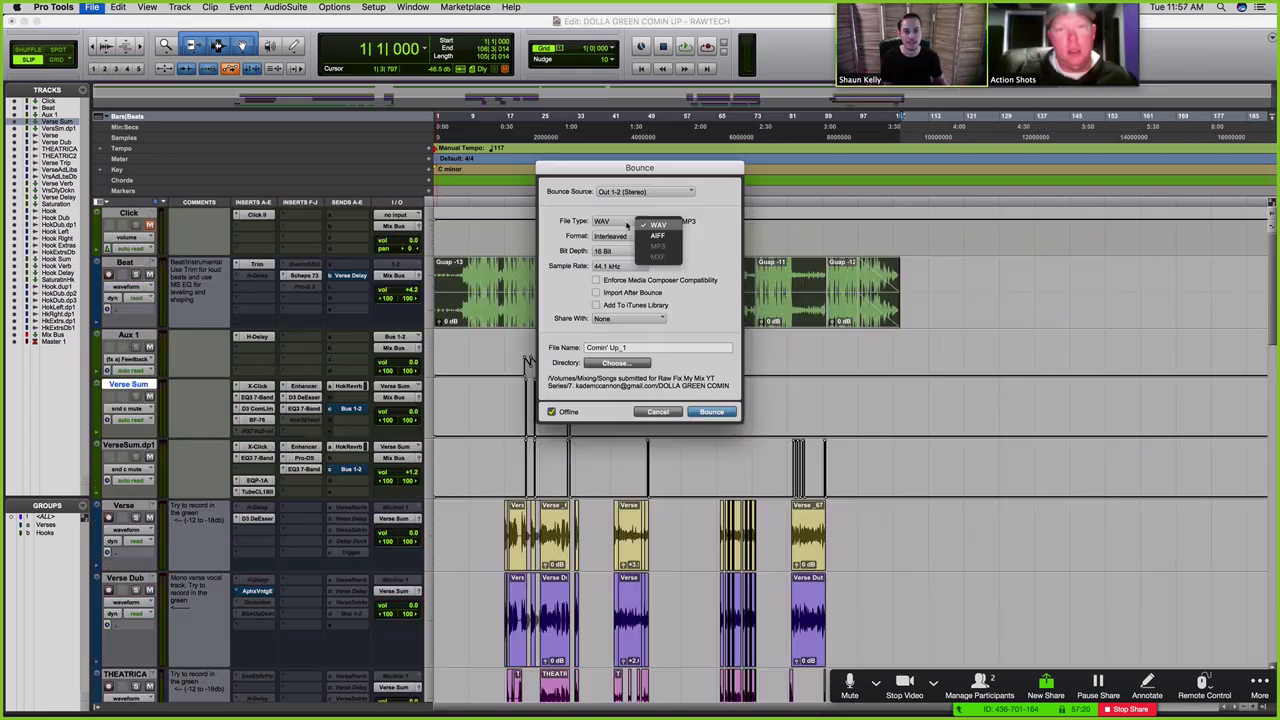
# Step: Keep WAV as the bounce file type, start the bounce of Comin' Up_1 with an added MP3, and open the MP3 constant bit rate choices
pyautogui.click(660, 224)
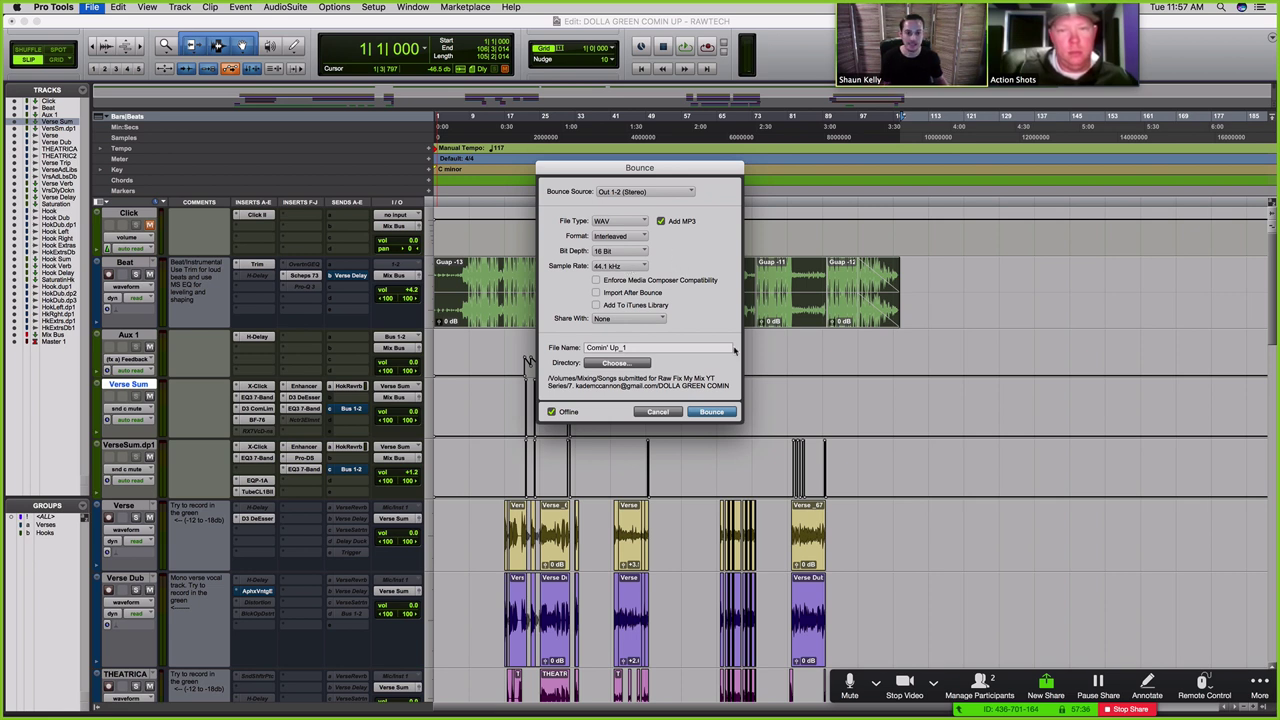
pyautogui.click(710, 412)
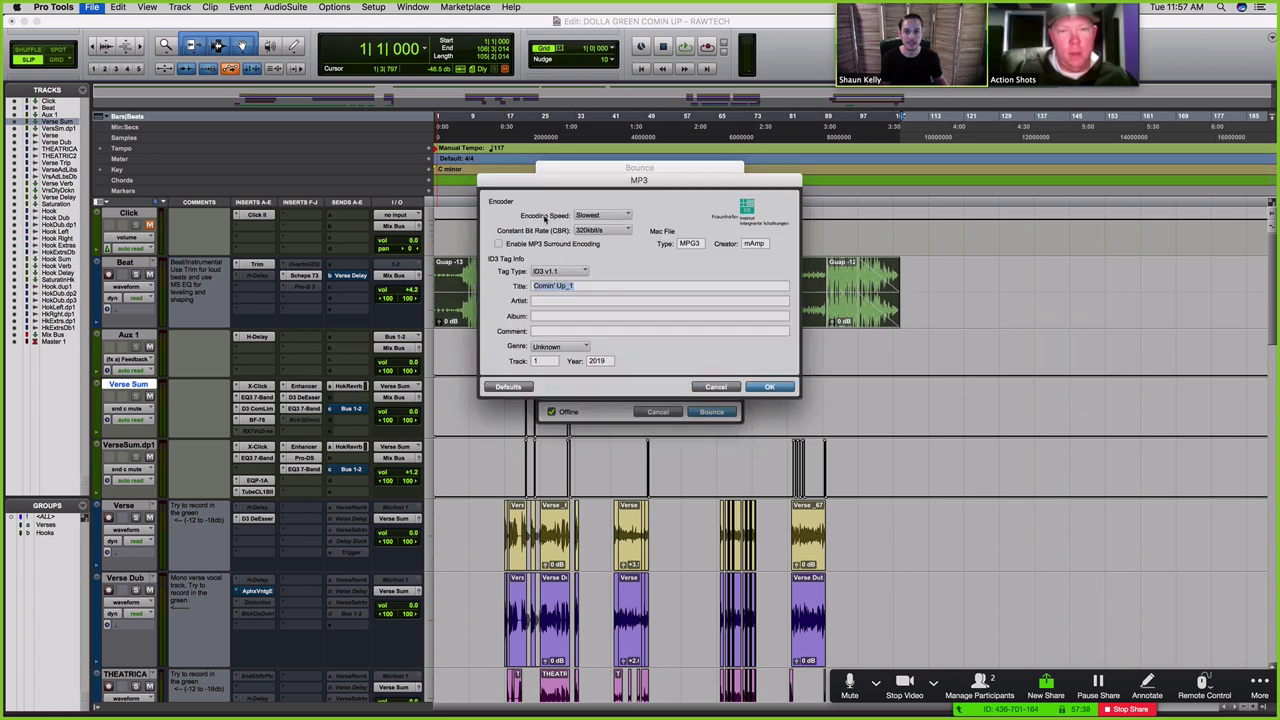
pyautogui.click(605, 231)
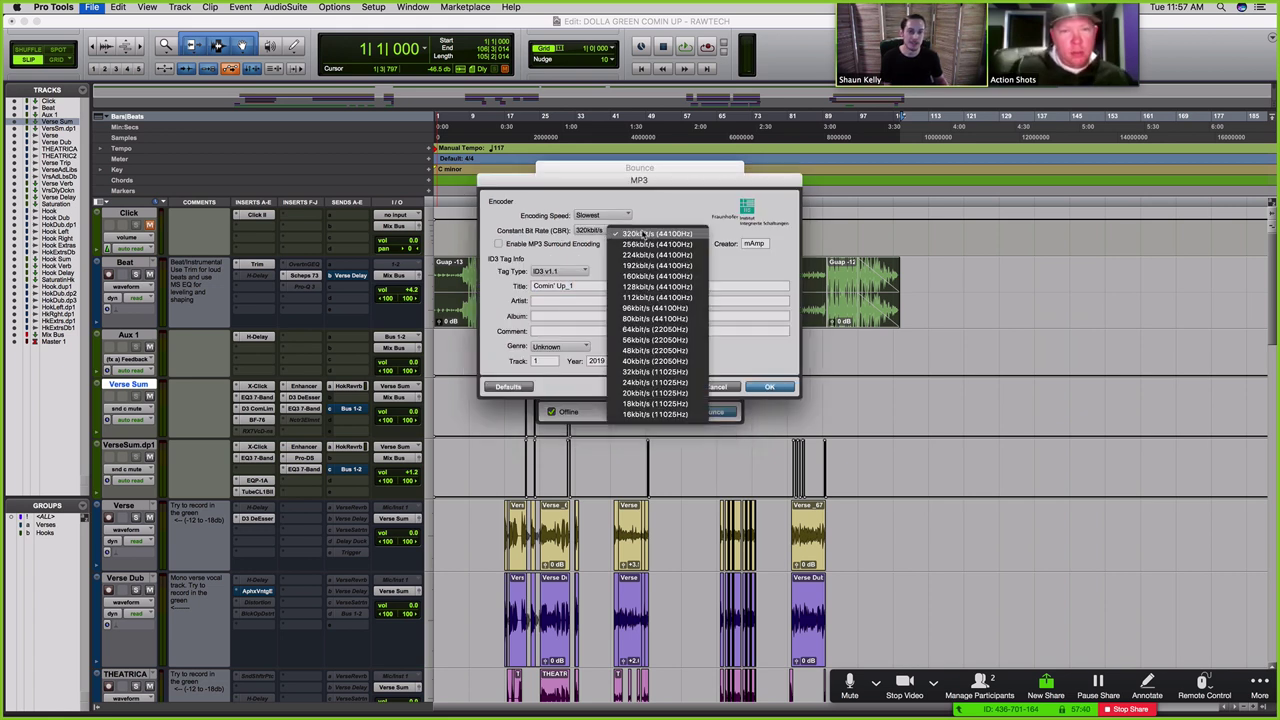